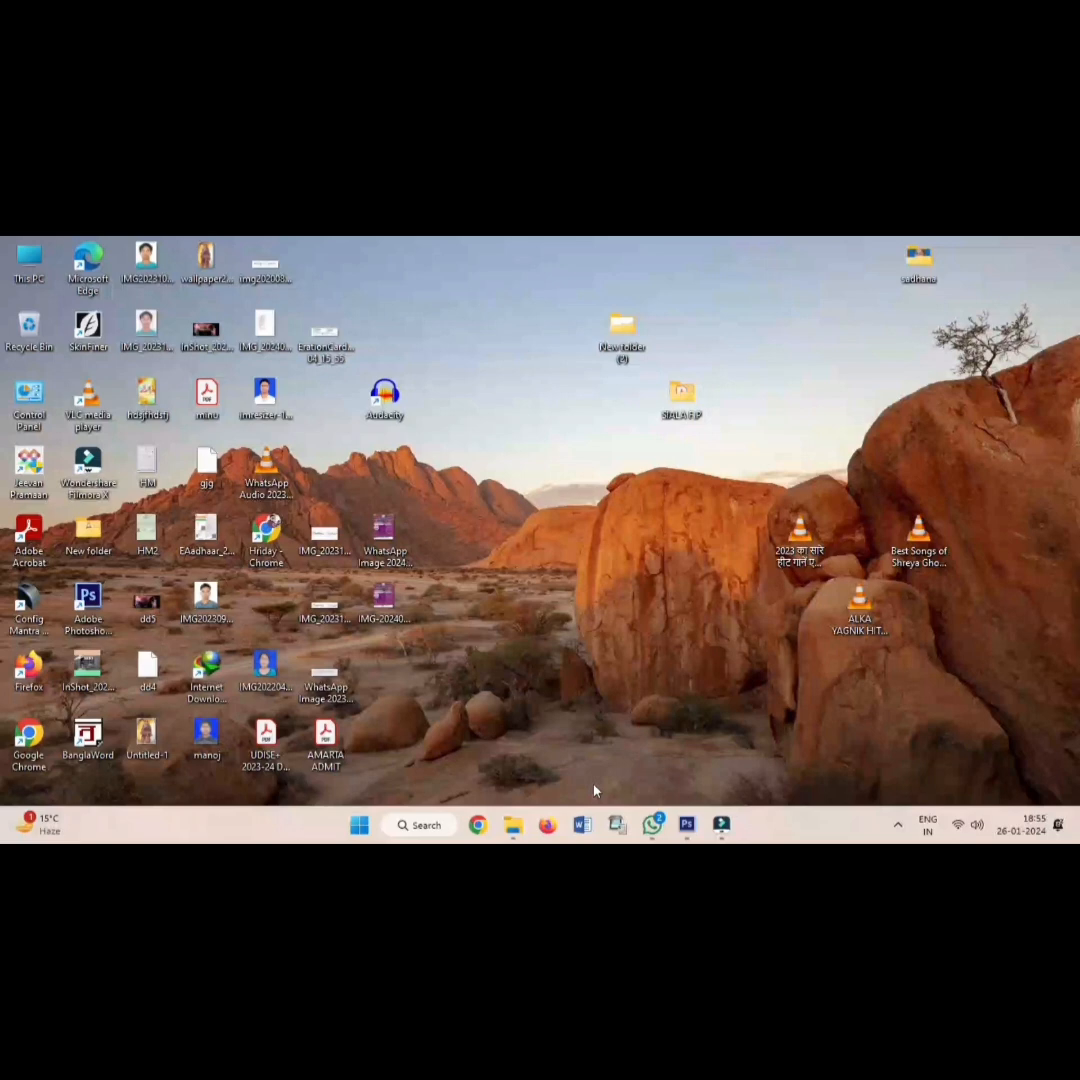
Launch Chrome with the chosen profile and load banglarshiksha.gov.in to reach the HOI dashboard.
left_click(479, 824)
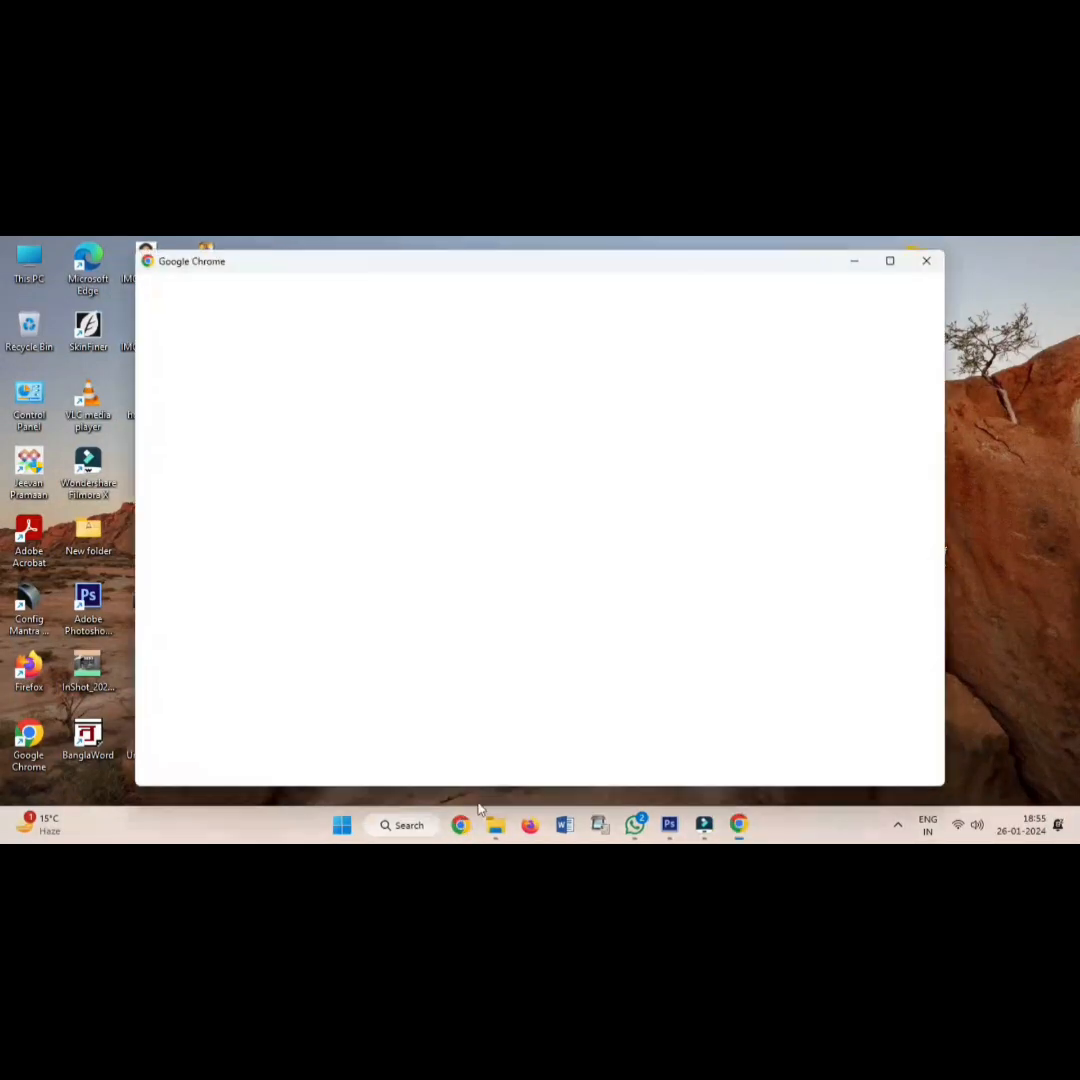
left_click(458, 593)
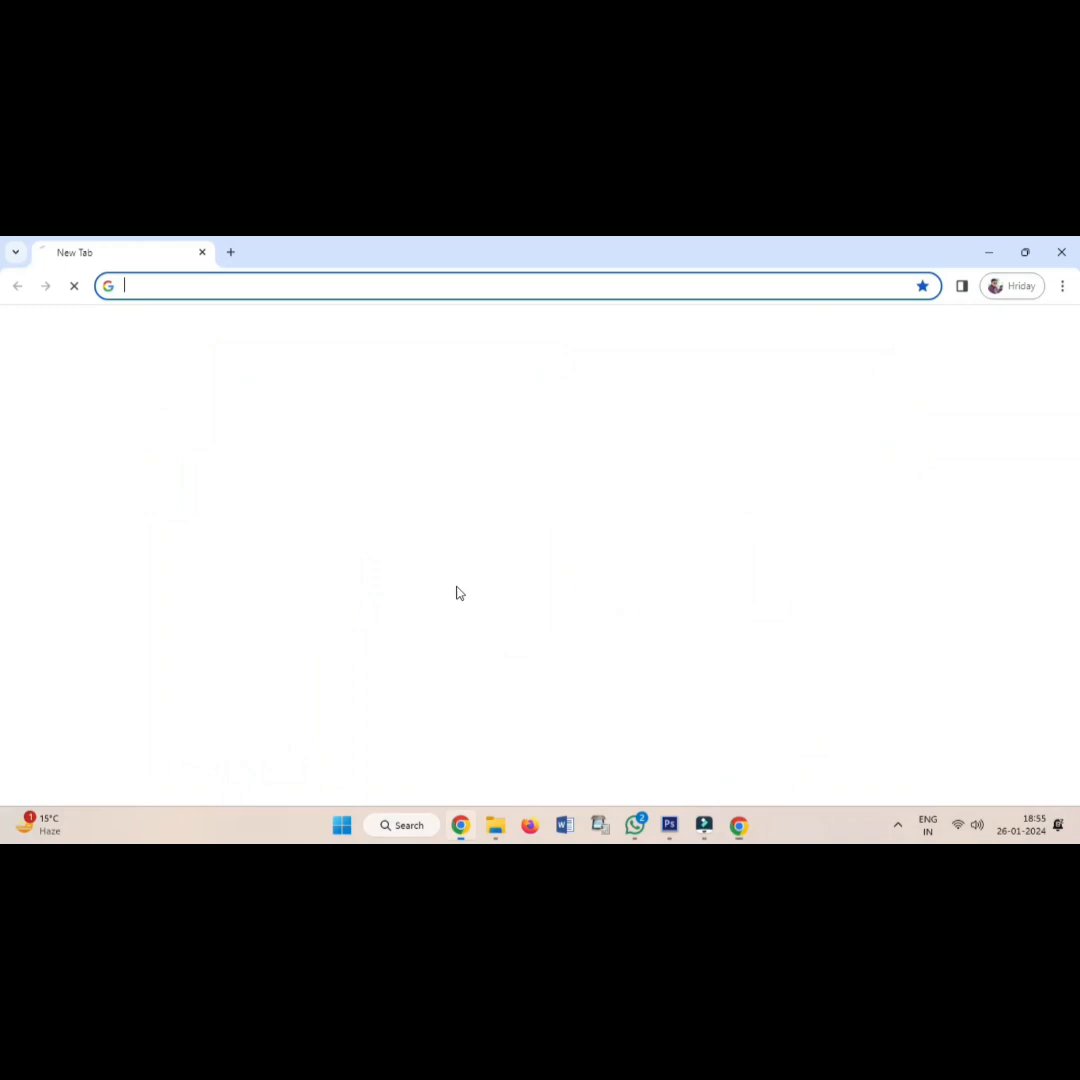
left_click(223, 281)
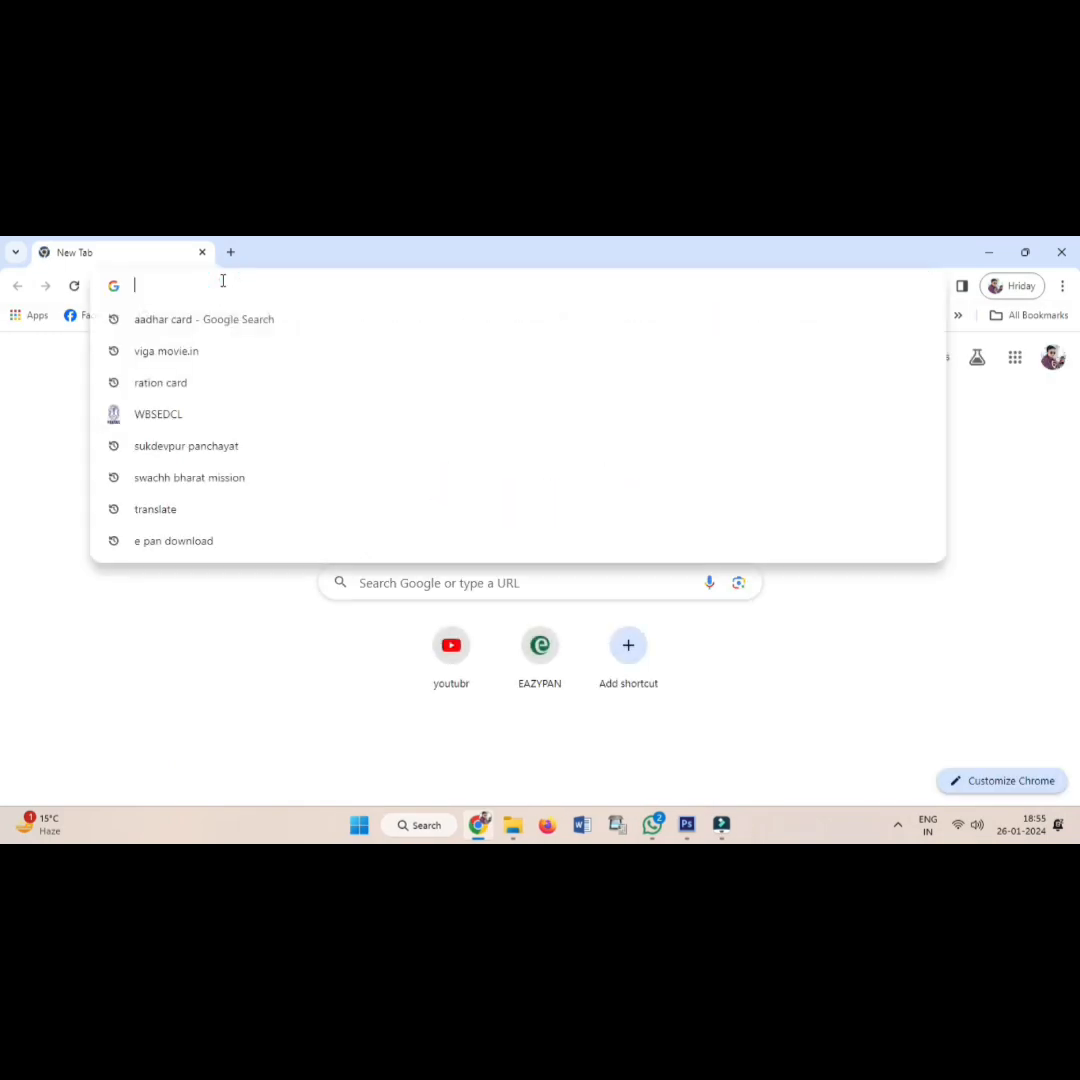
type("BA")
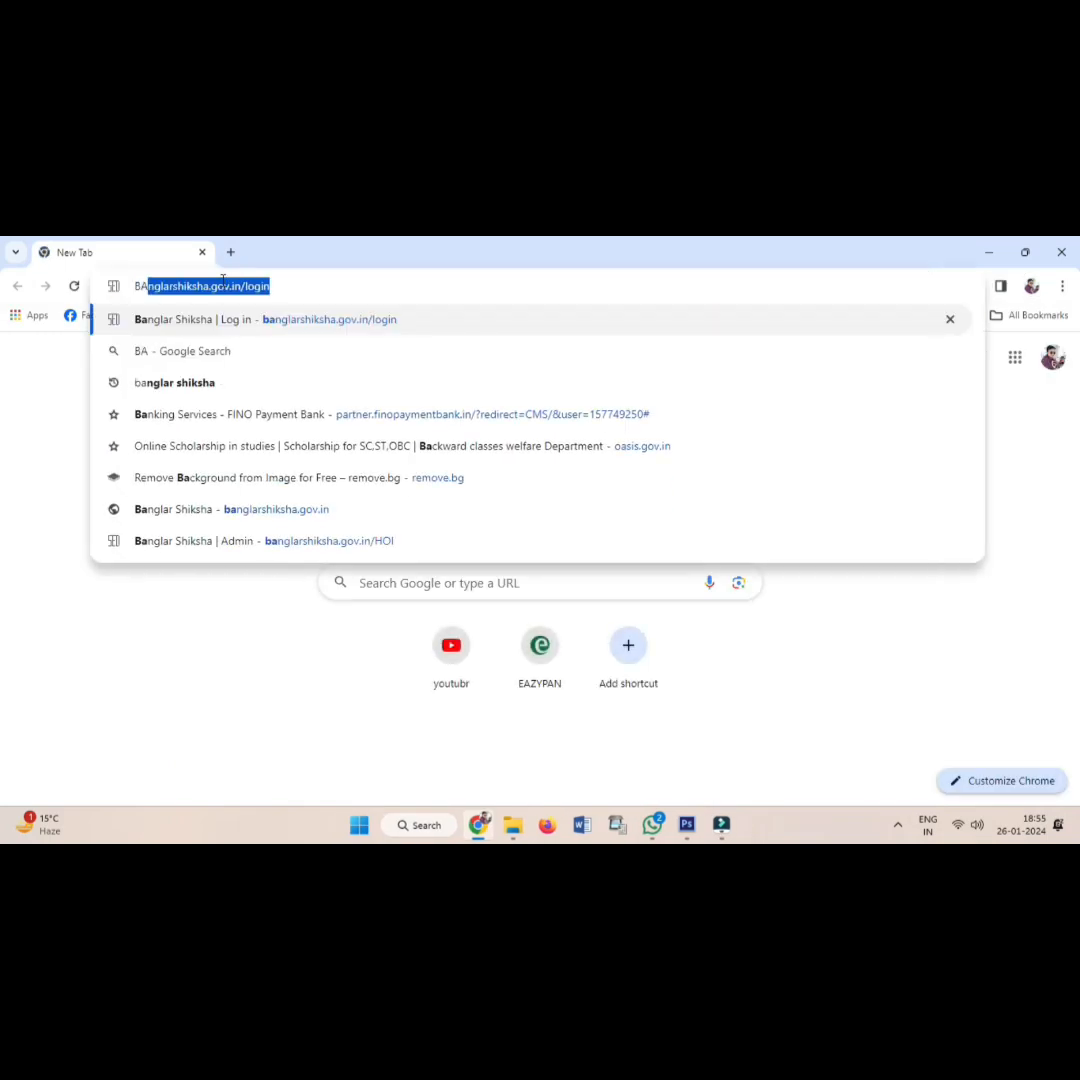
key("Right")
key("Return")
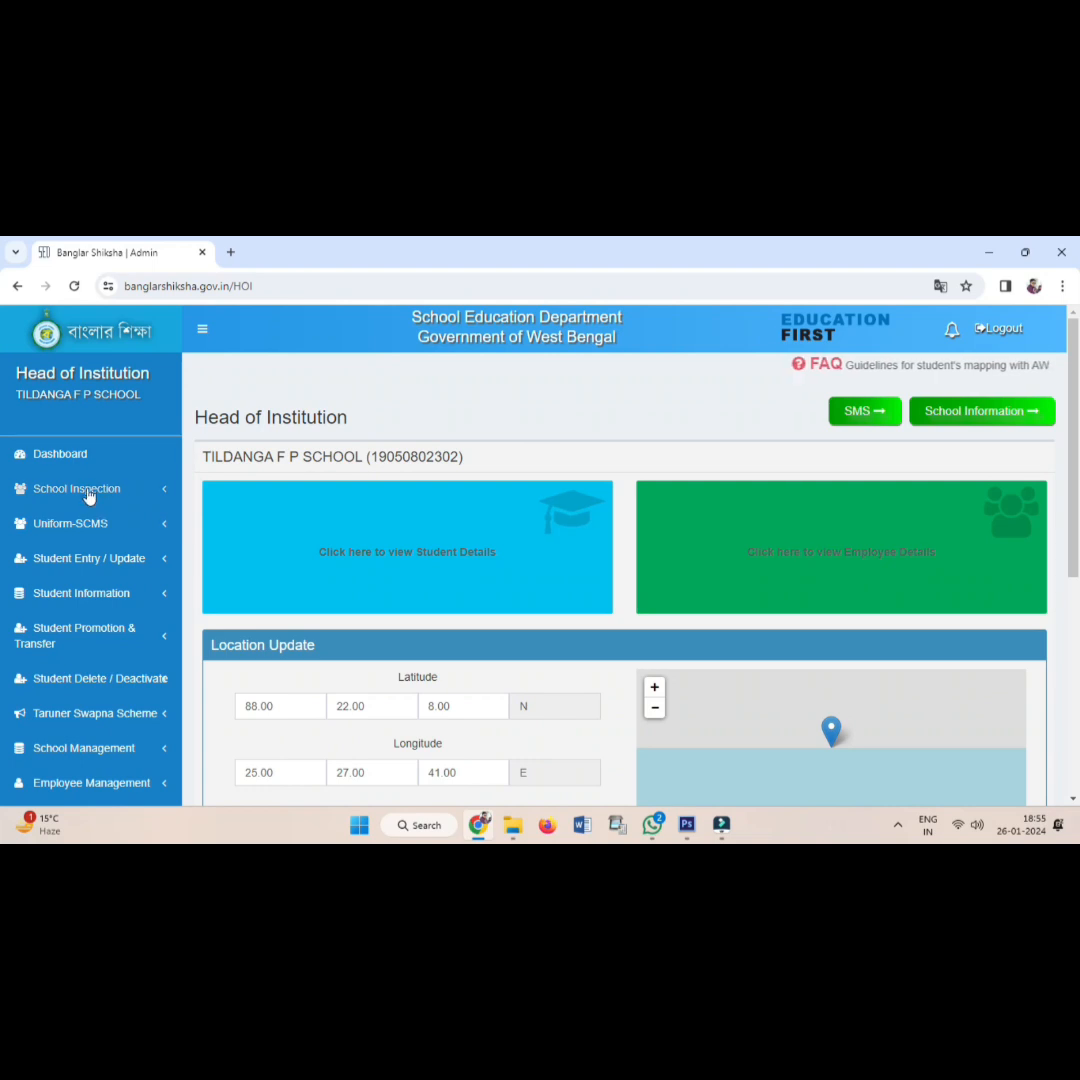
From Student Entry / Update, open the Add Student form, enter the student's full name, and choose GIRLS.
left_click(80, 557)
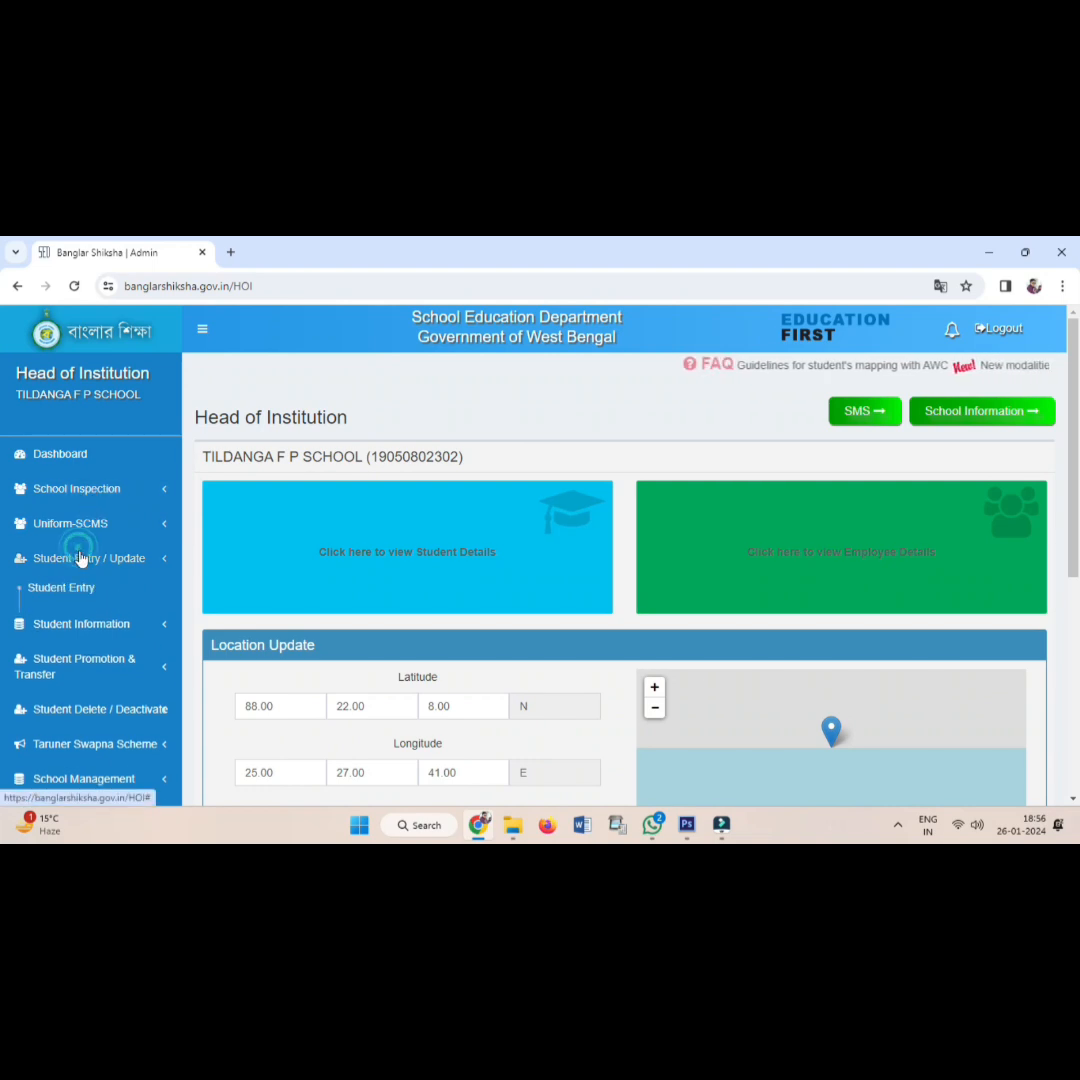
left_click(80, 590)
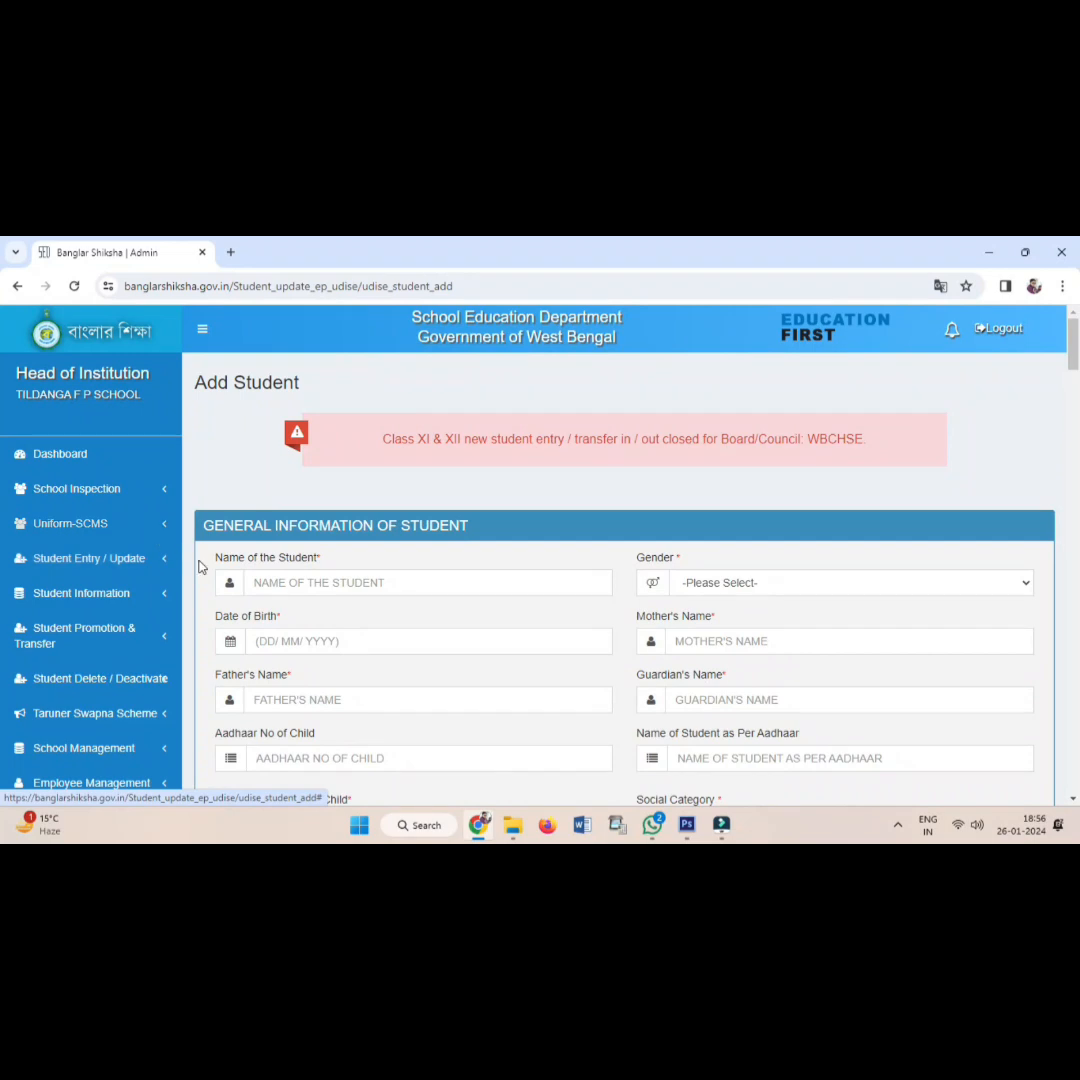
left_click(289, 588)
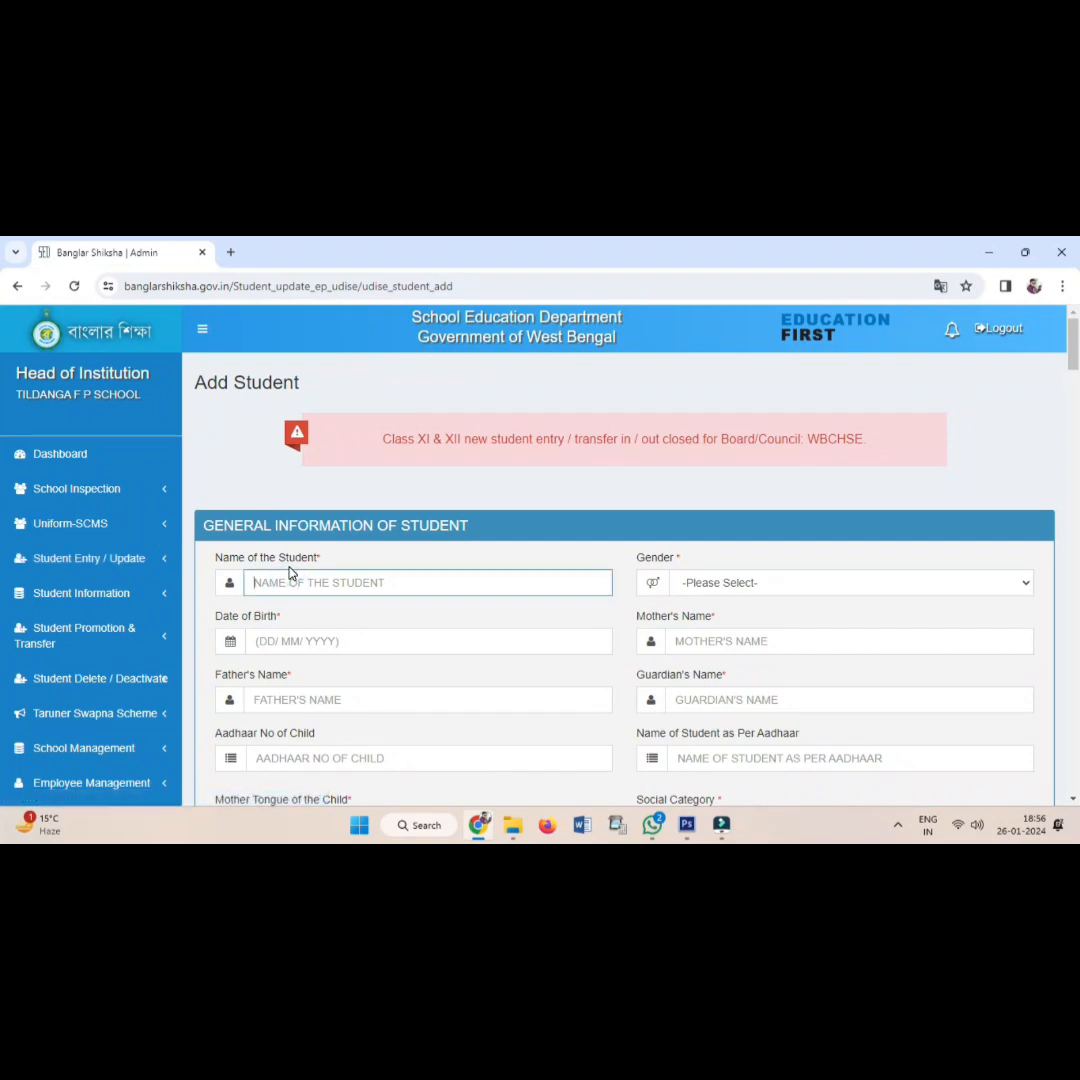
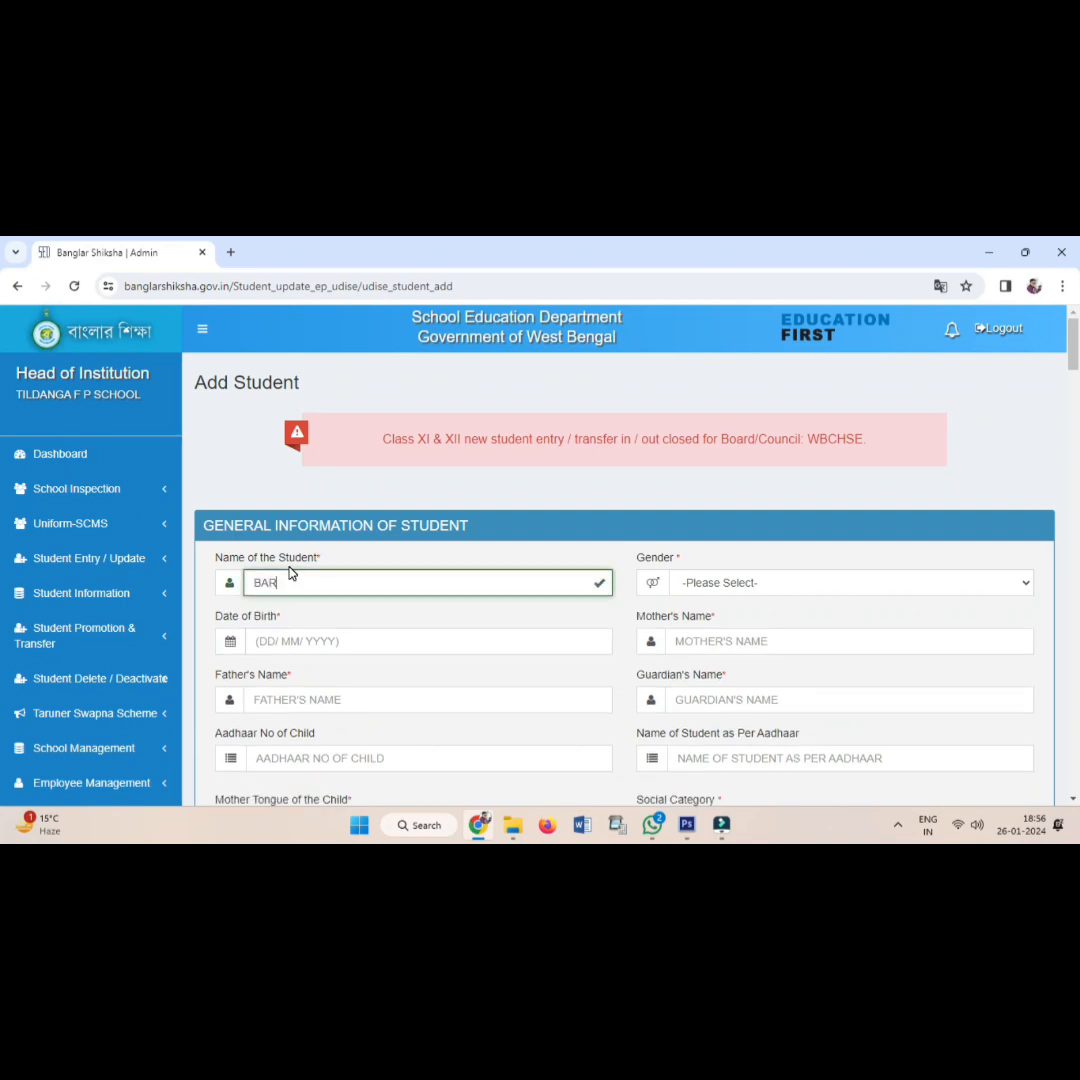
key("Tab")
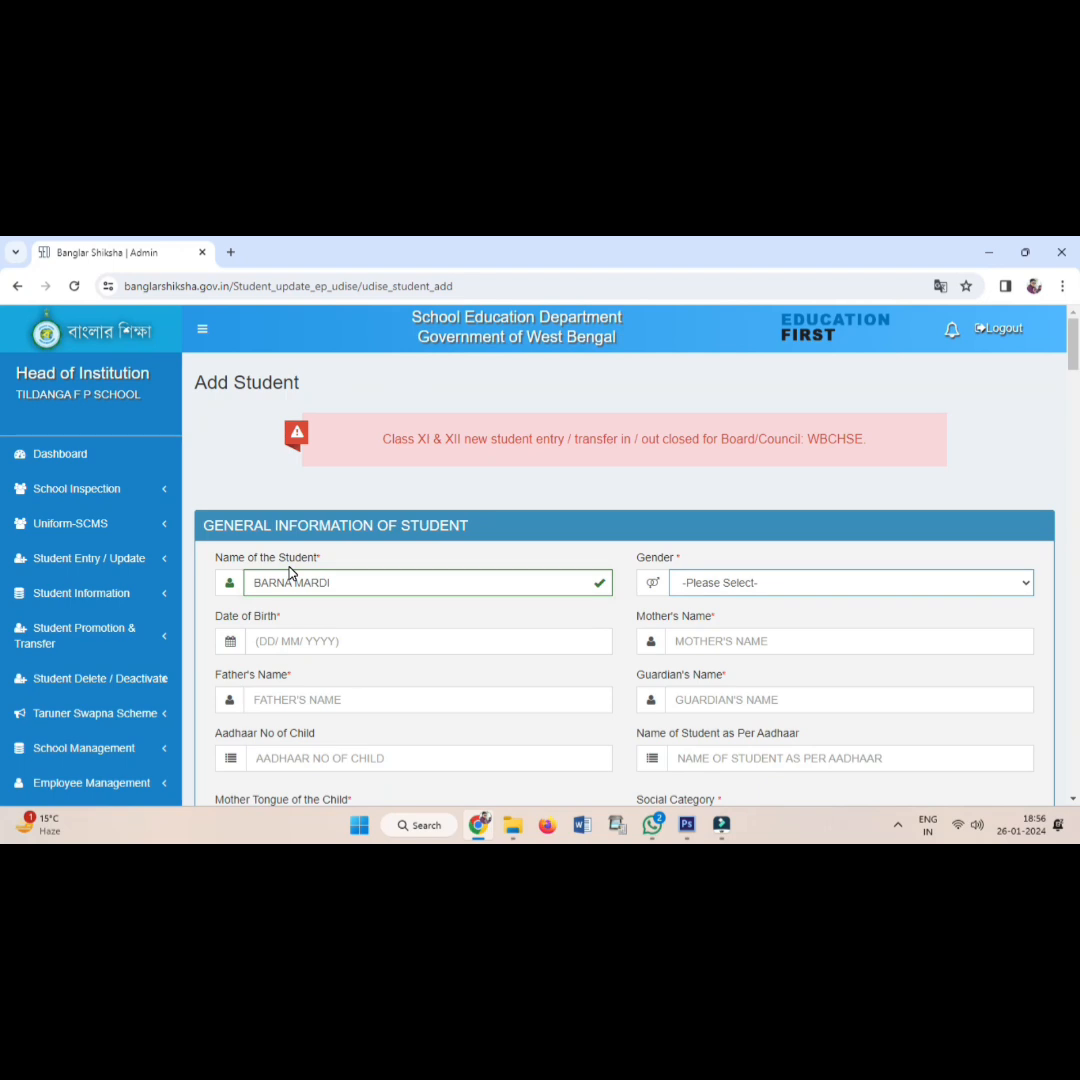
key("g")
key("Tab")
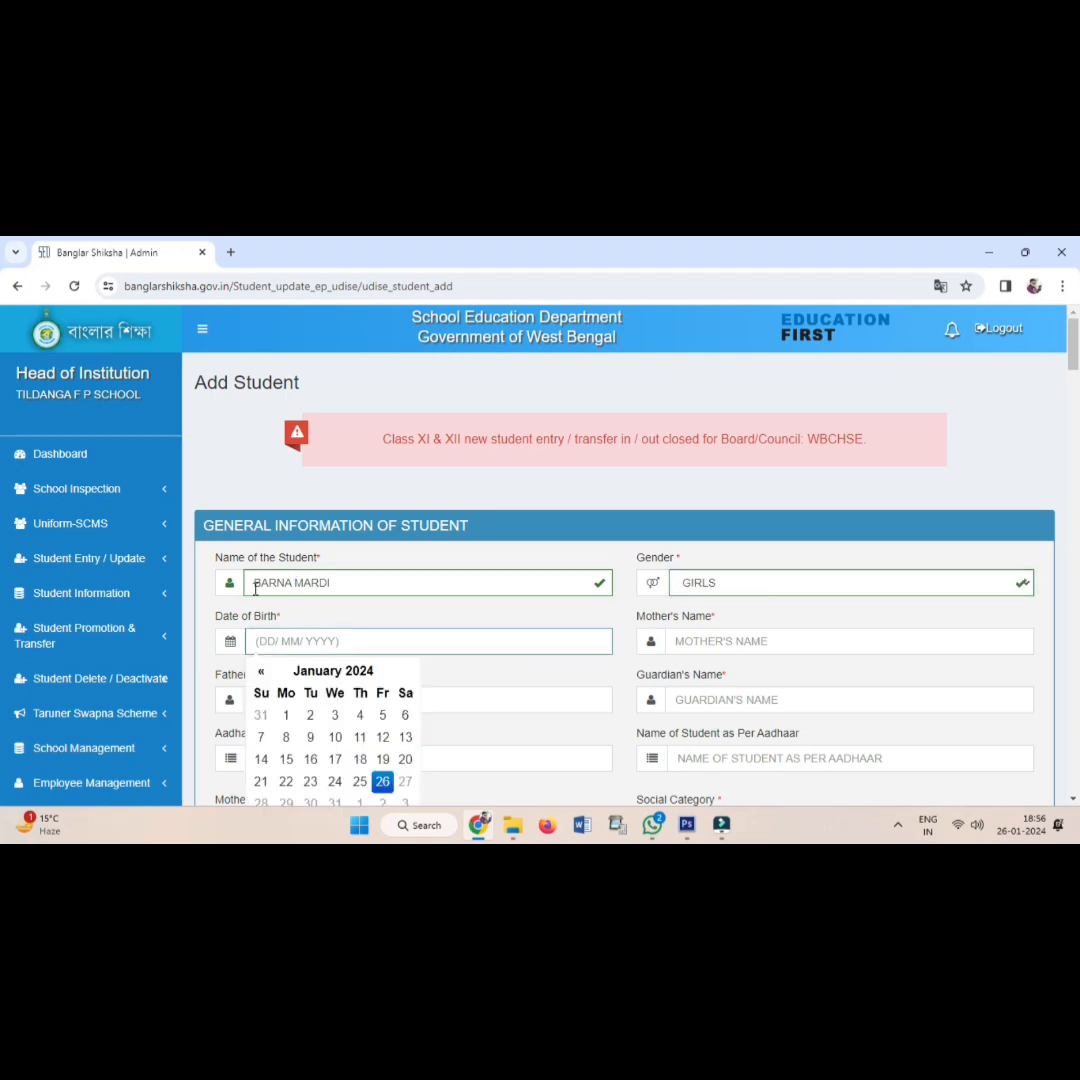
Pick year 2018, month June and day 2 in the Date of Birth calendar.
left_click(322, 671)
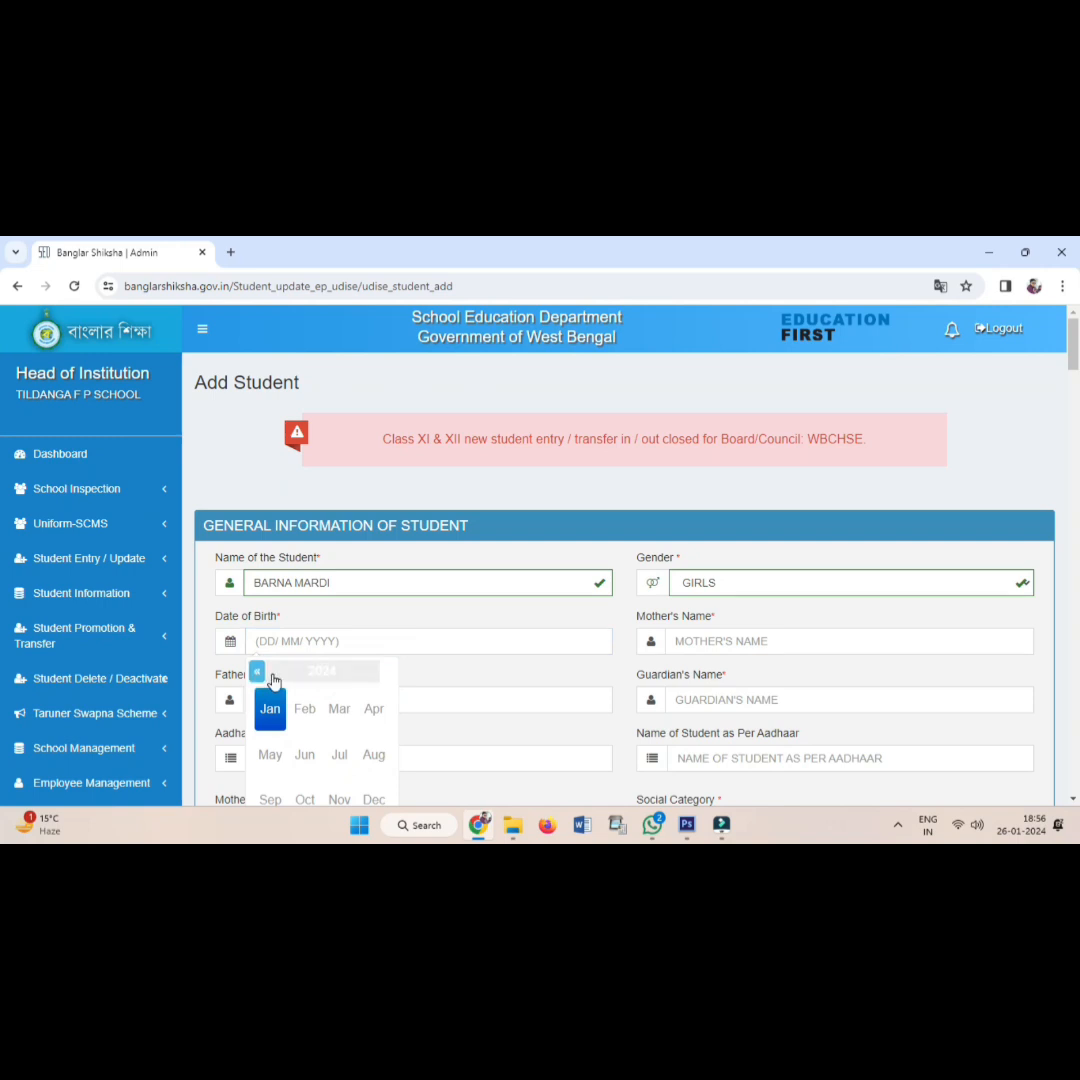
left_click(293, 677)
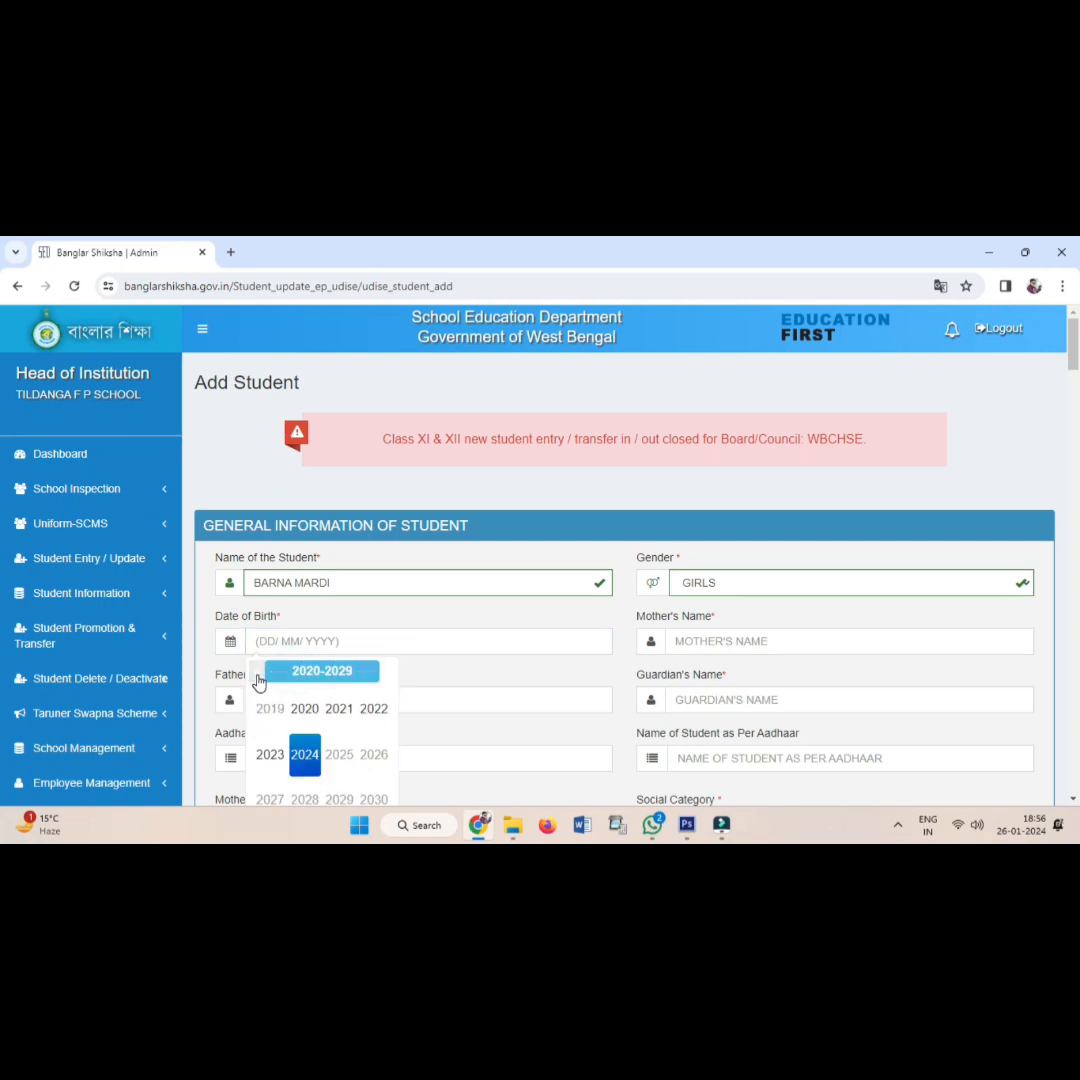
left_click(255, 672)
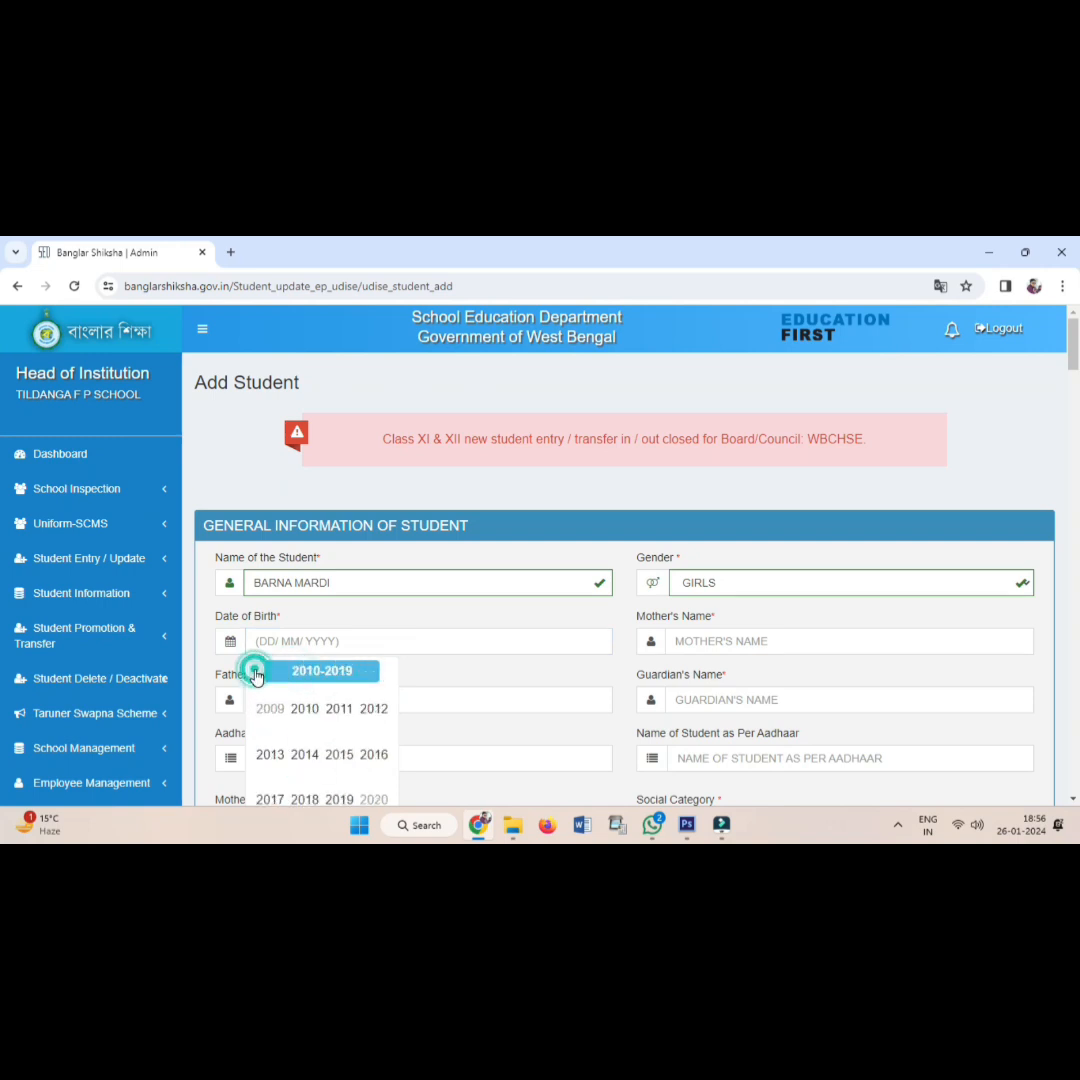
left_click(303, 800)
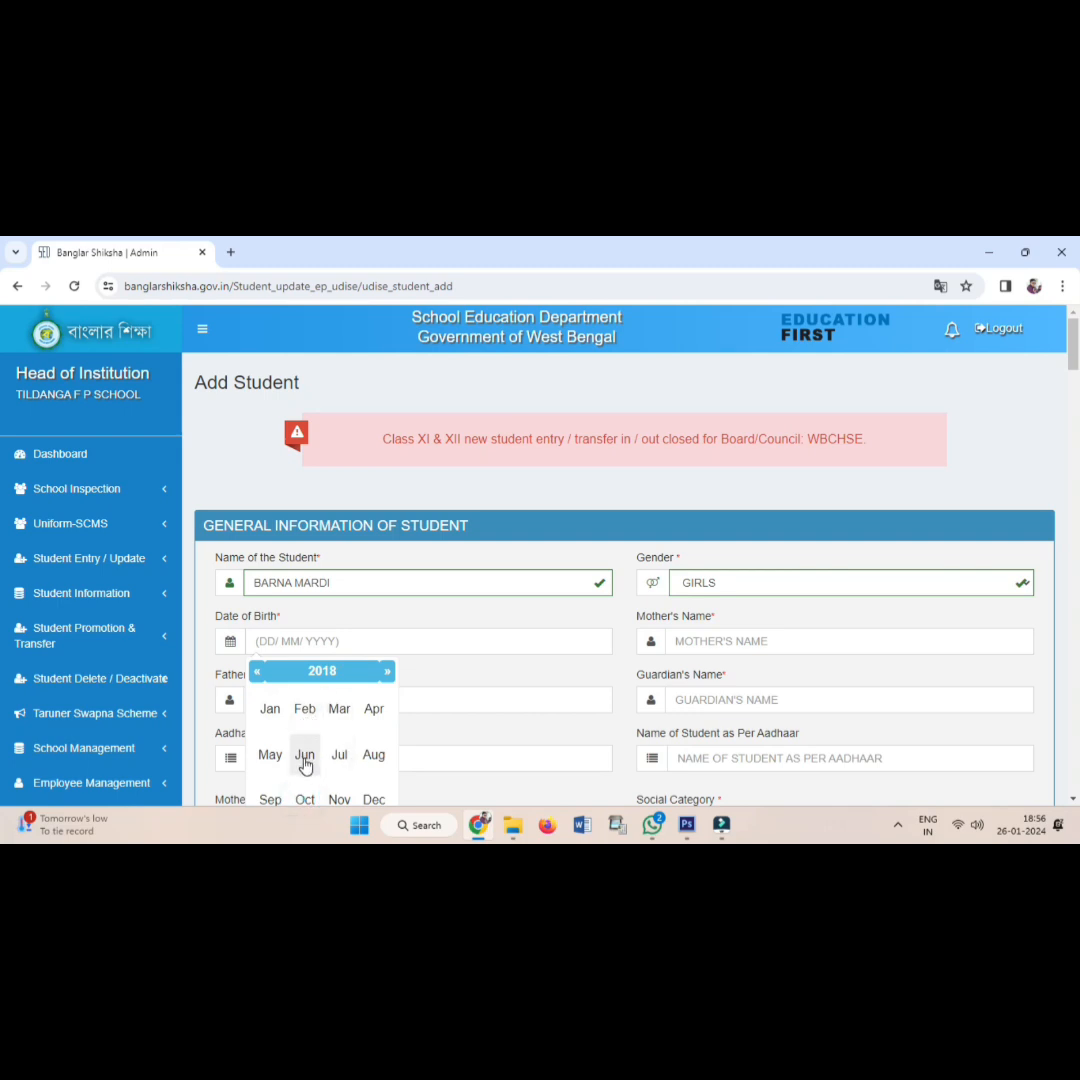
left_click(305, 762)
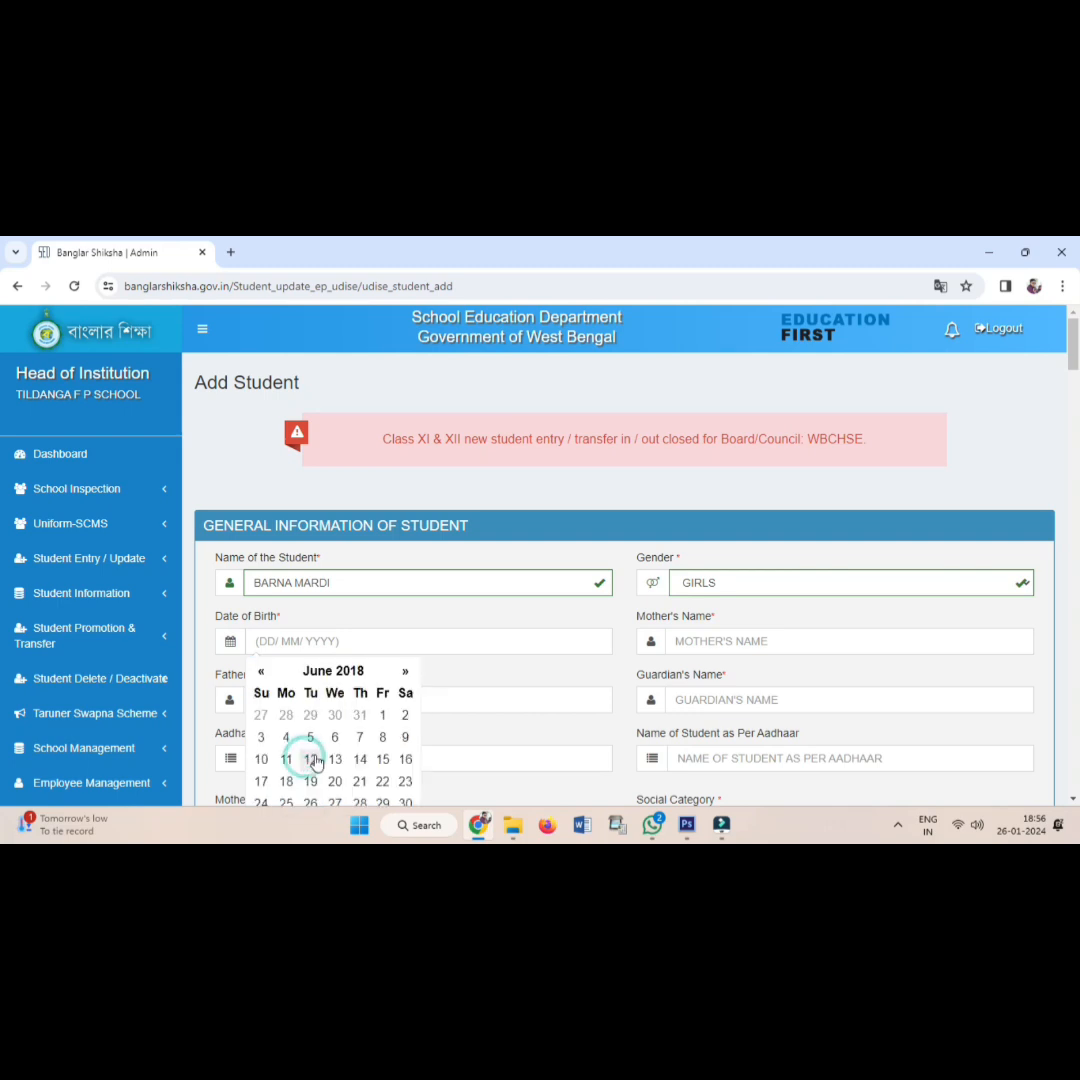
left_click(404, 720)
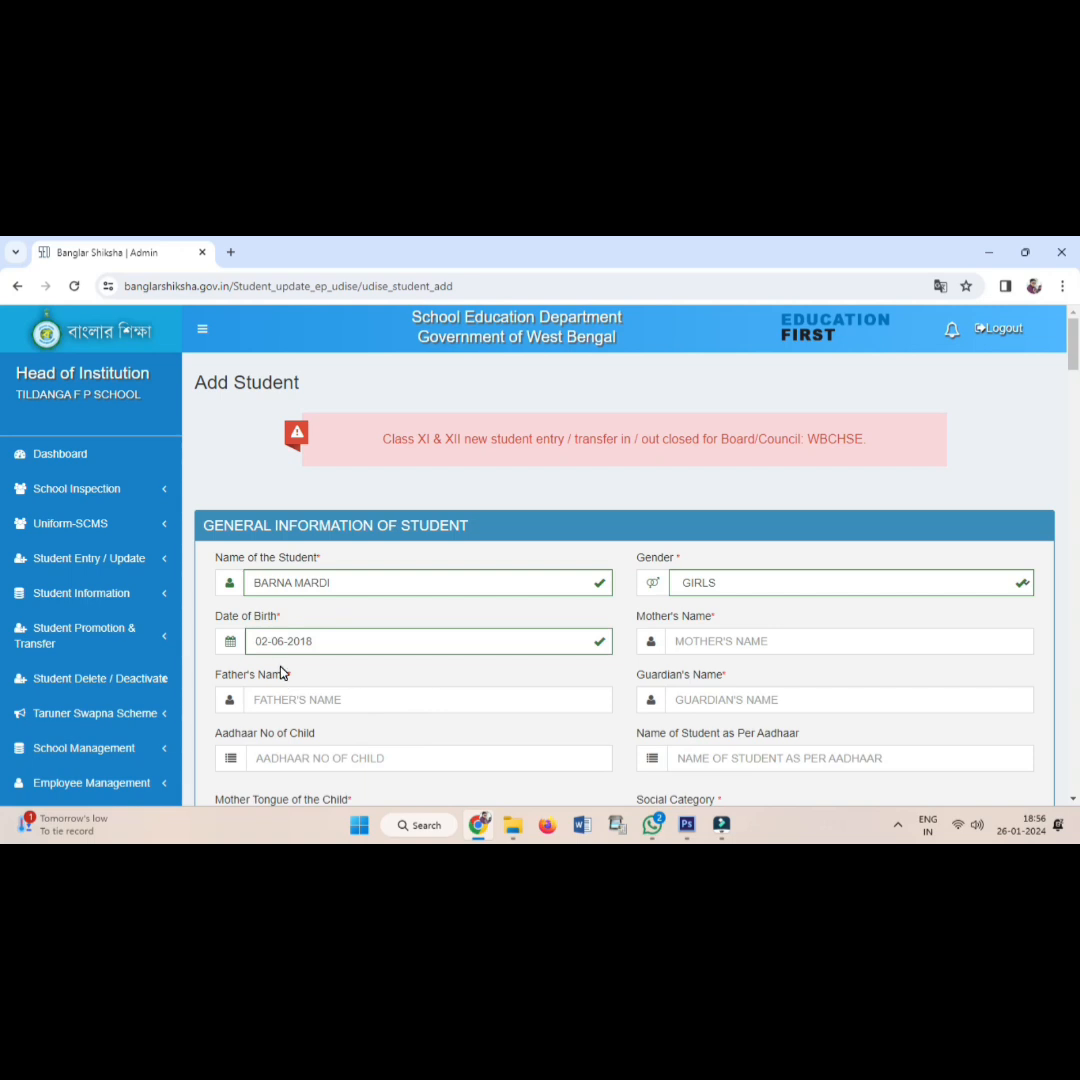
Enter the mother's full name and the father's full name.
left_click(697, 644)
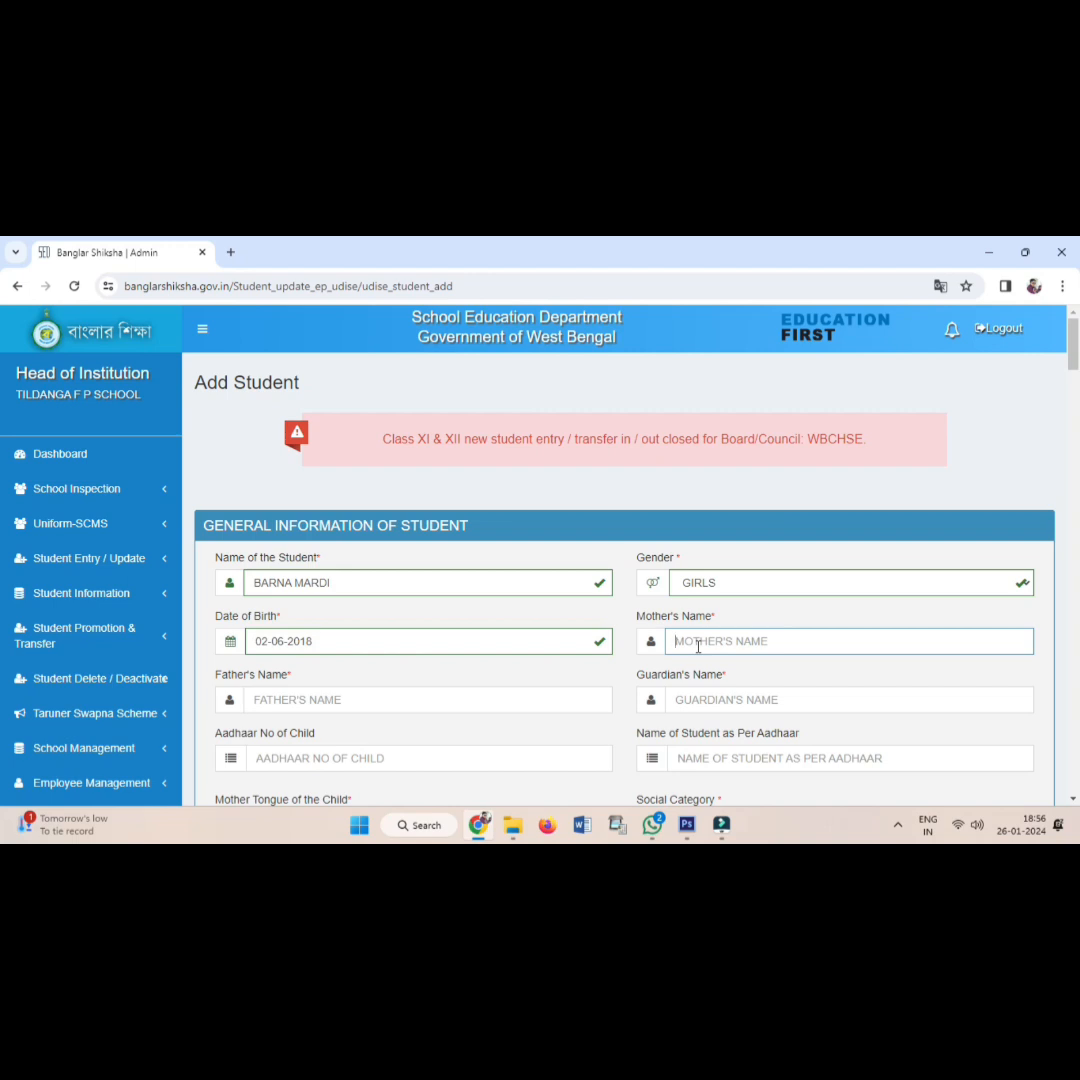
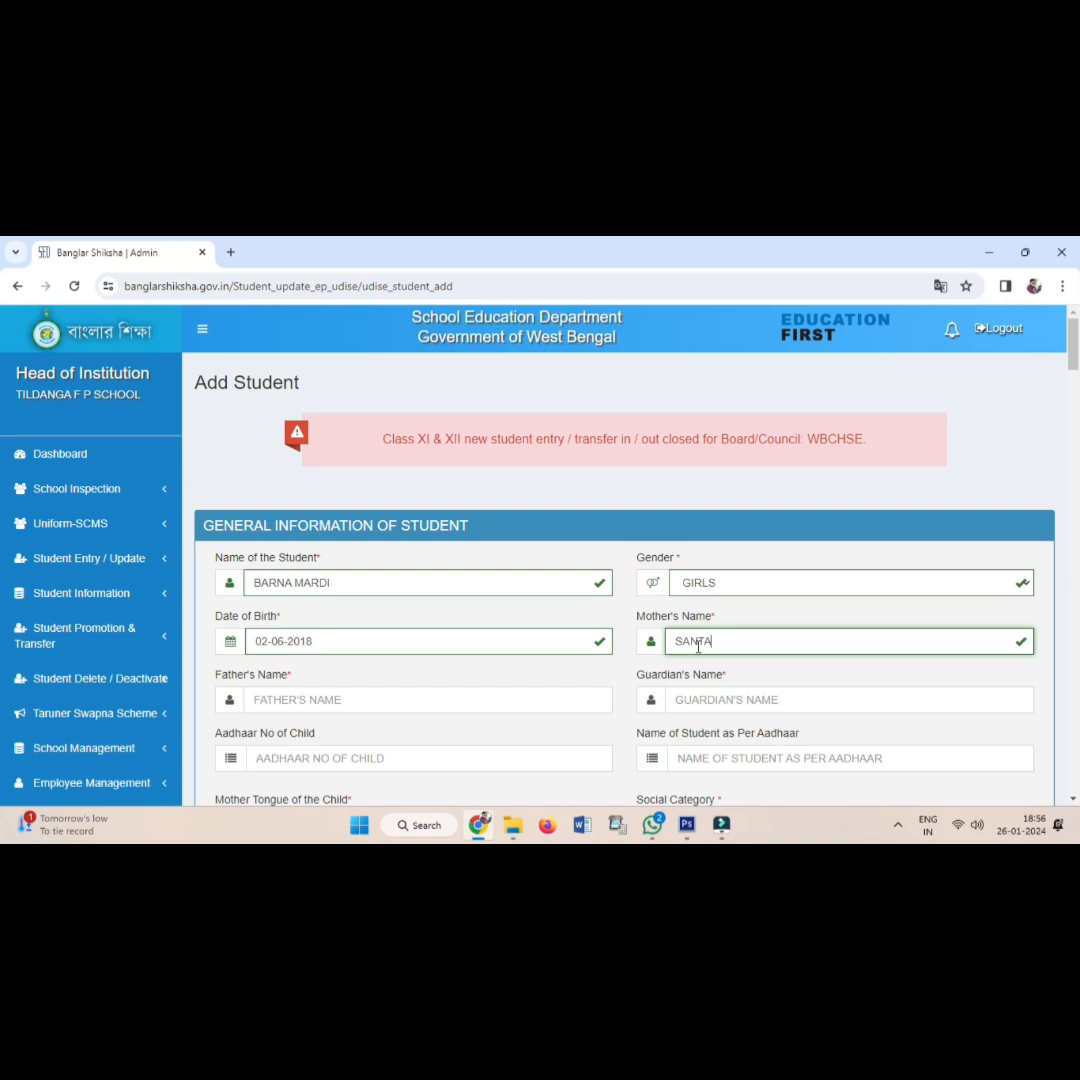
scroll(355, 591, "down", 2)
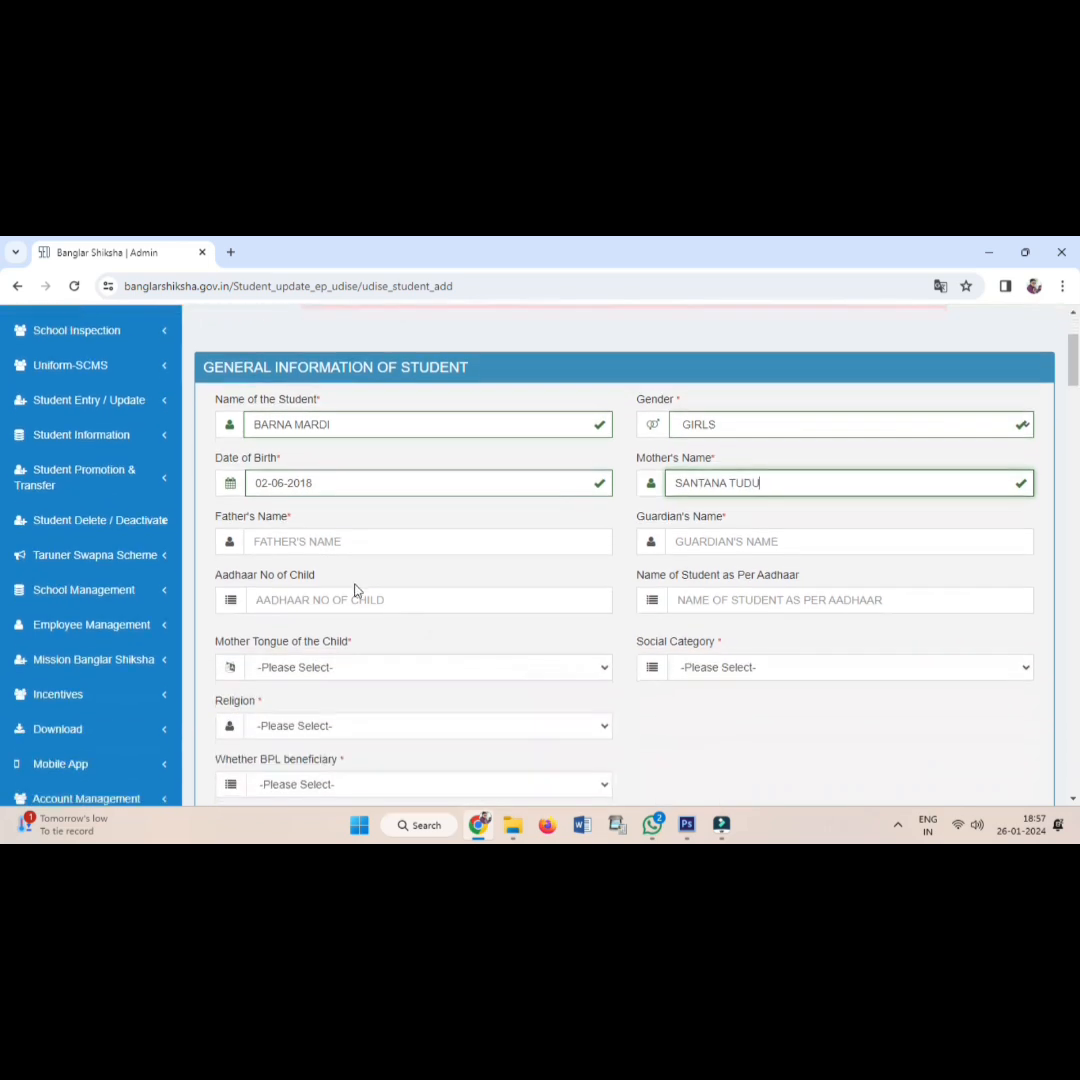
left_click(319, 543)
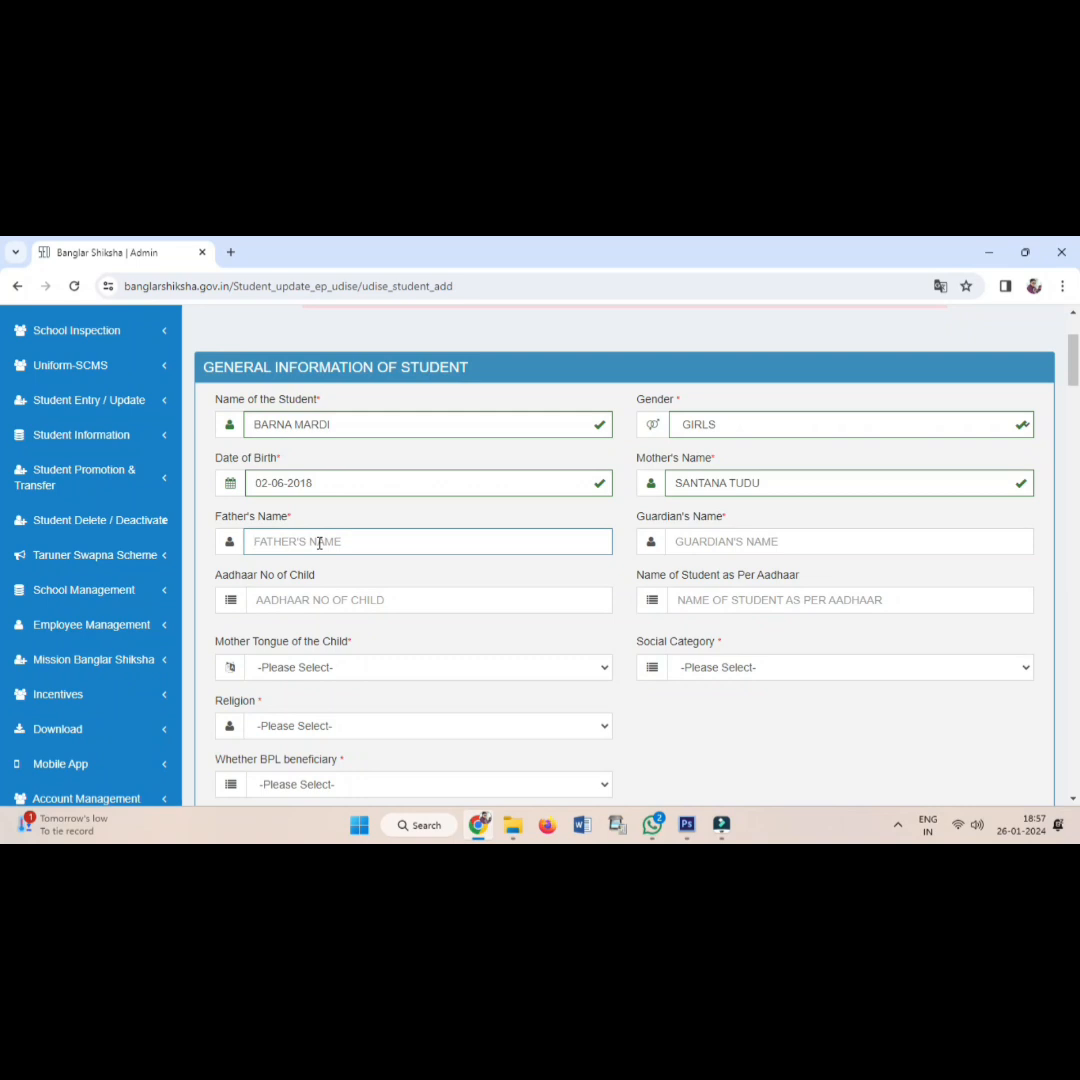
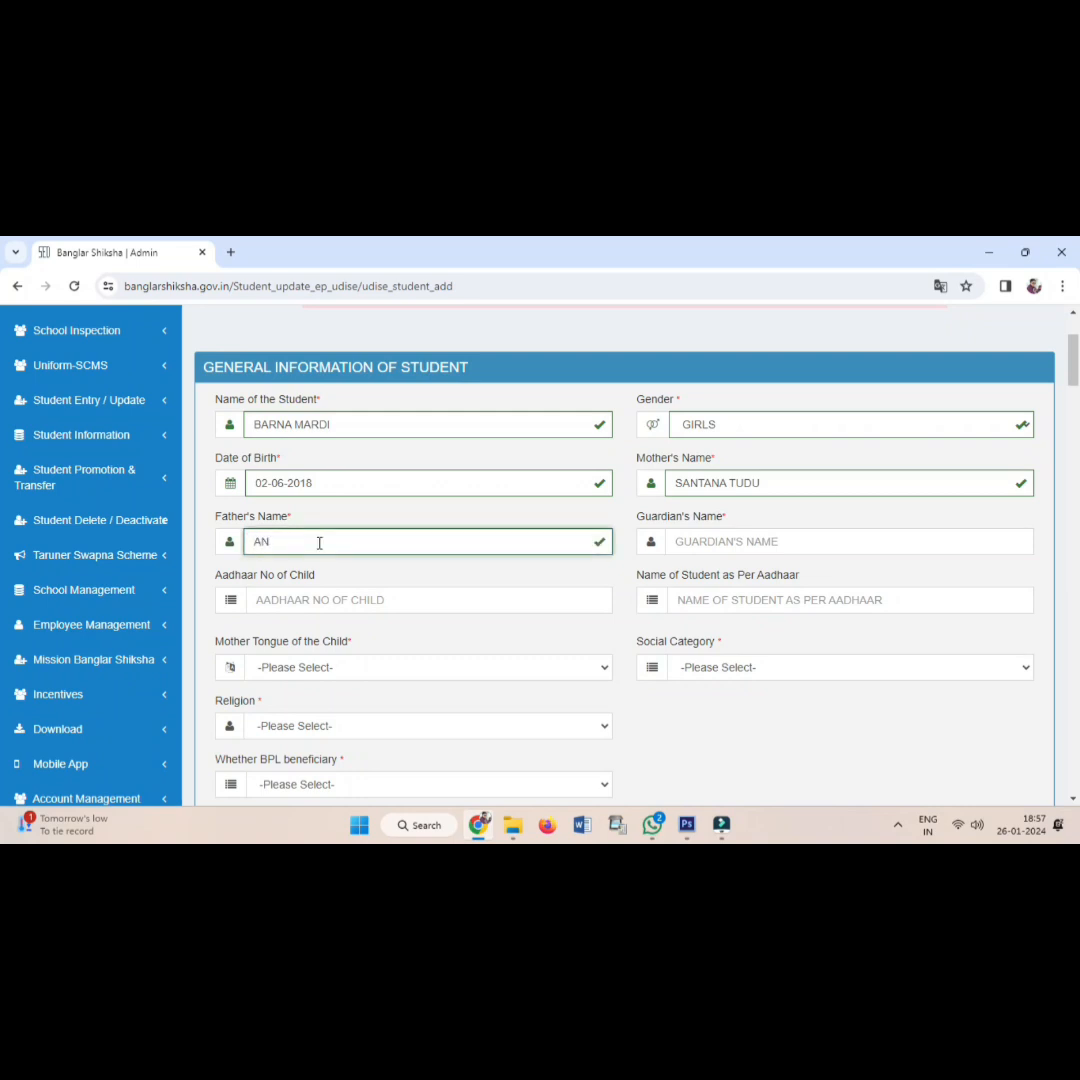
Copy the father's name into the Guardian's Name field.
left_click_drag(502, 543, 240, 546)
key("ctrl+c")
left_click(697, 547)
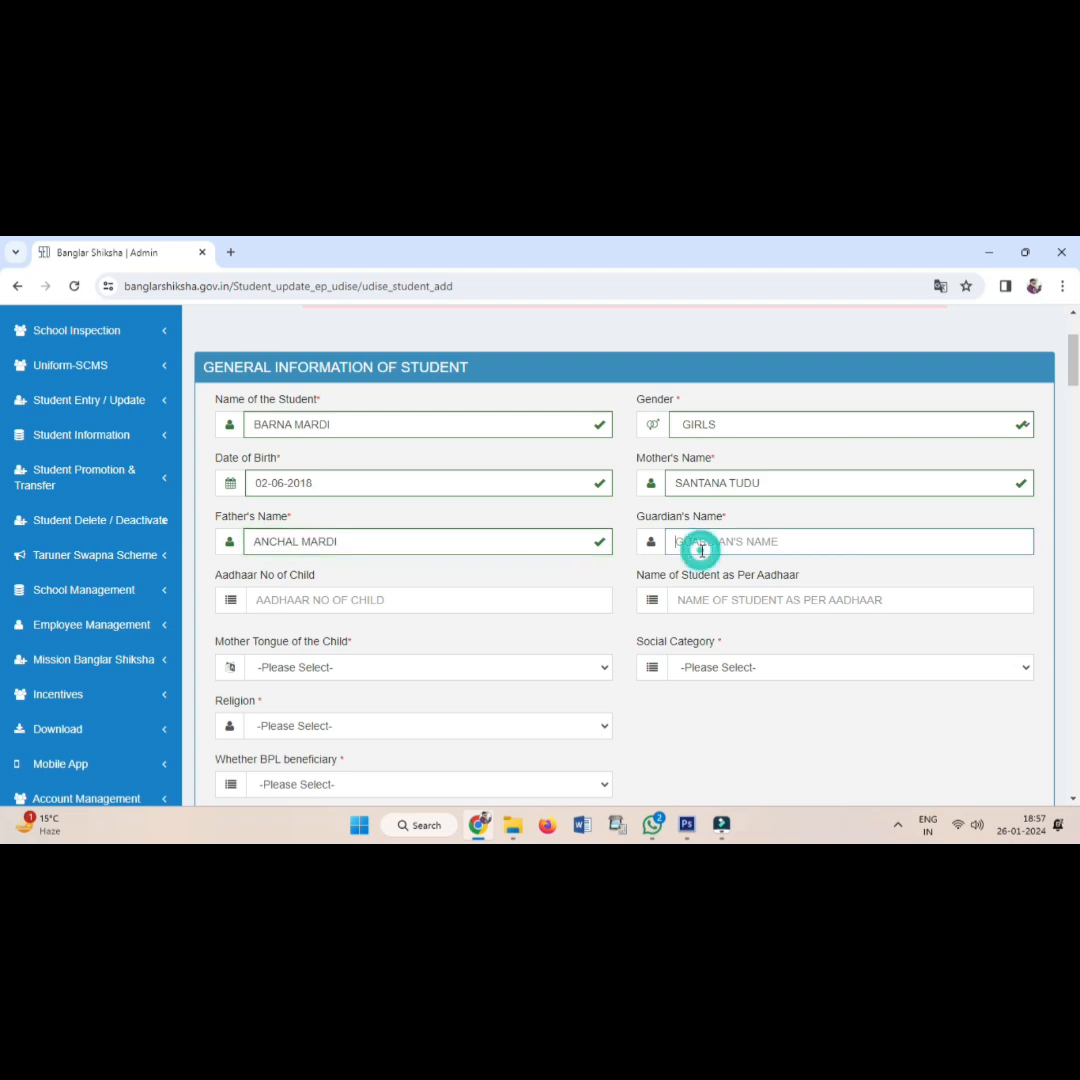
key("ctrl+v")
Enter the child's 12-digit Aadhaar number and let it validate.
left_click(276, 598)
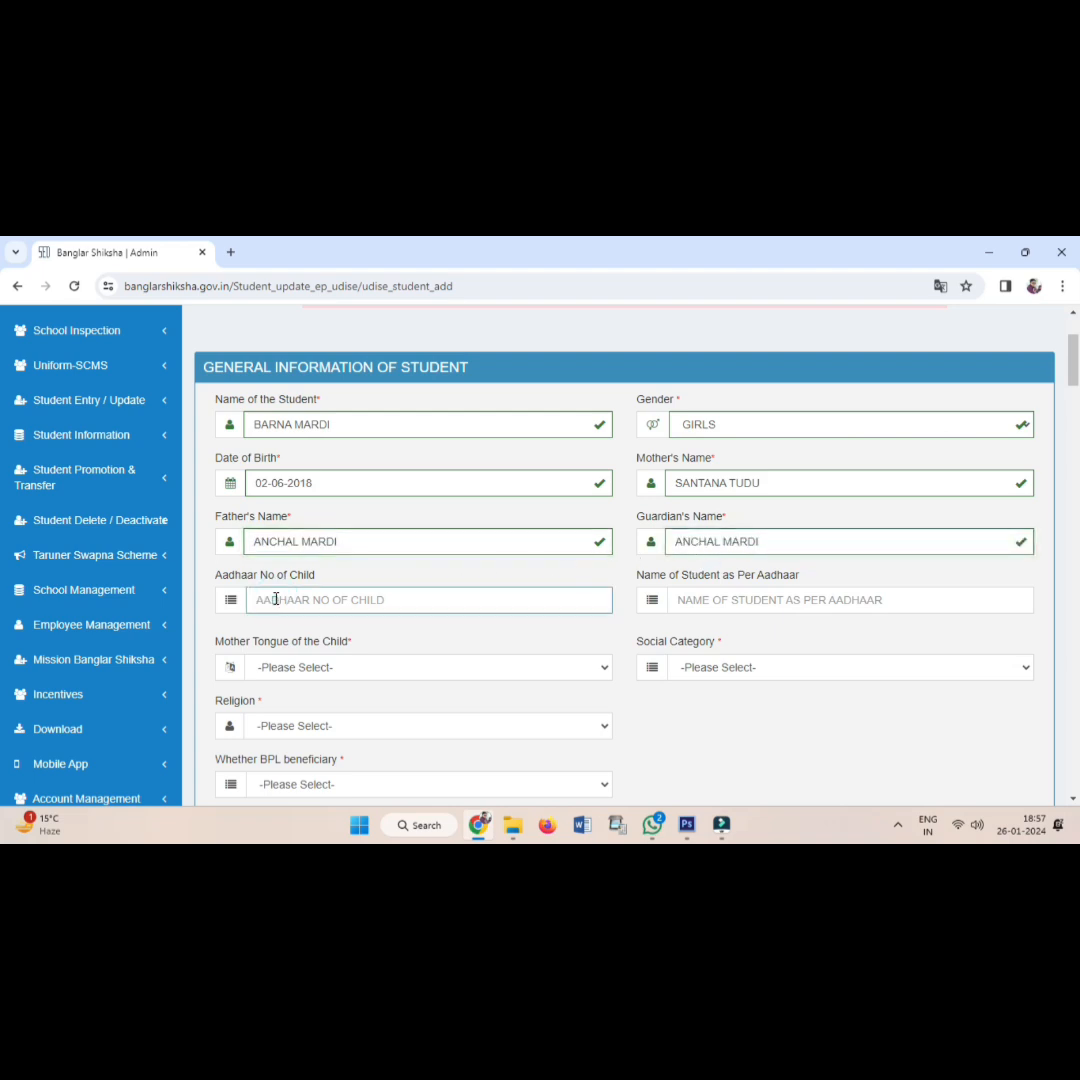
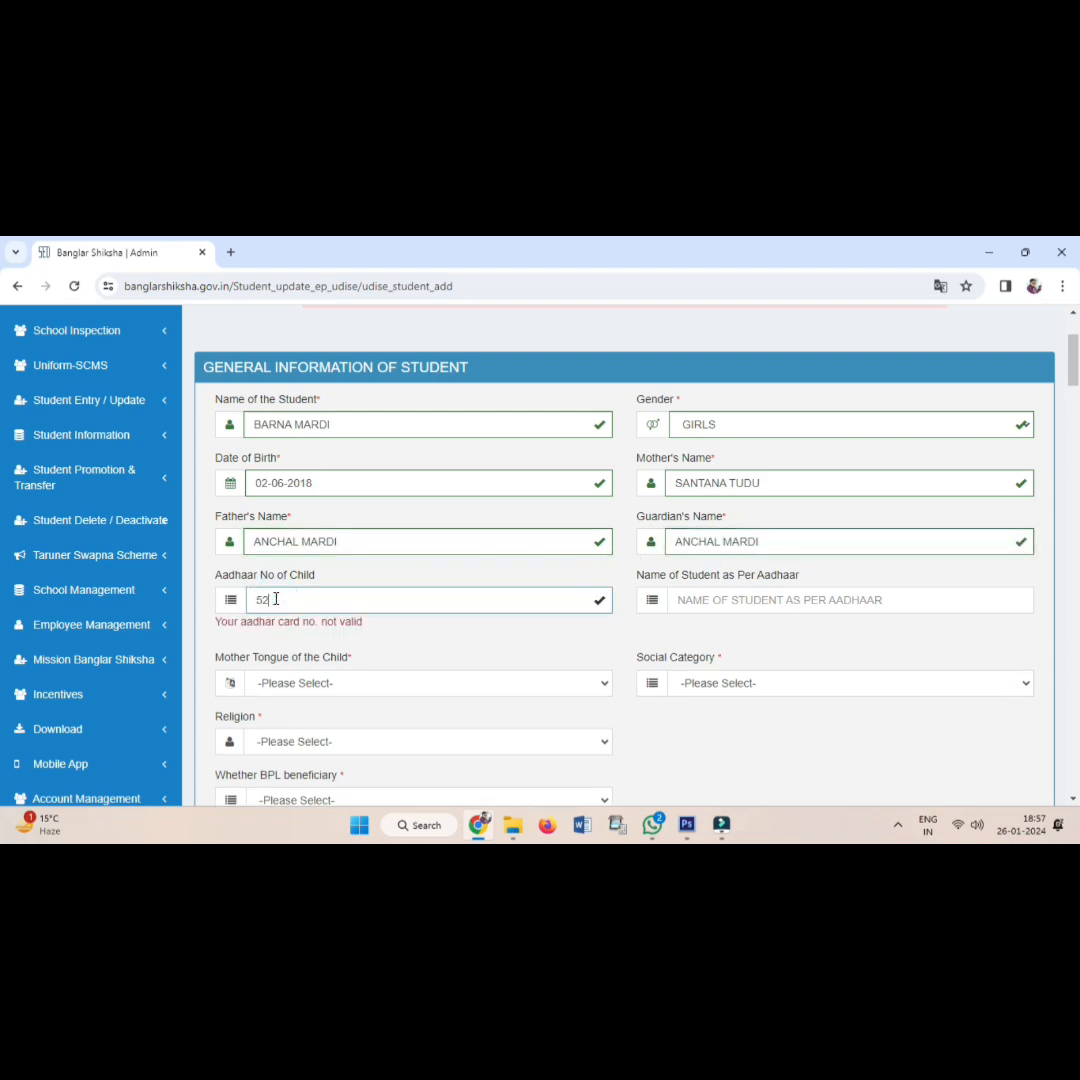
left_click(537, 645)
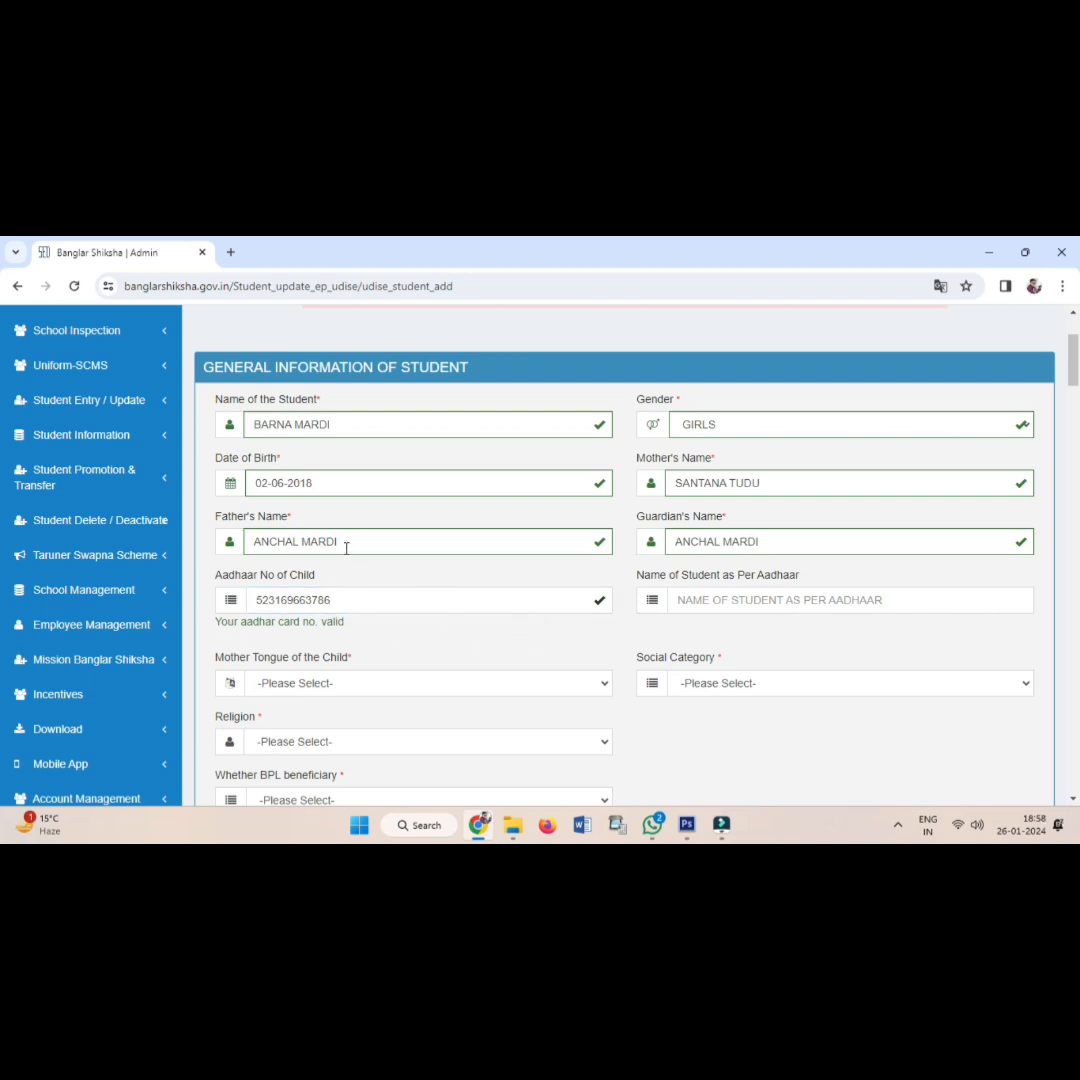
Copy the student's name into Name of Student as Per Aadhaar.
triple_click(354, 425)
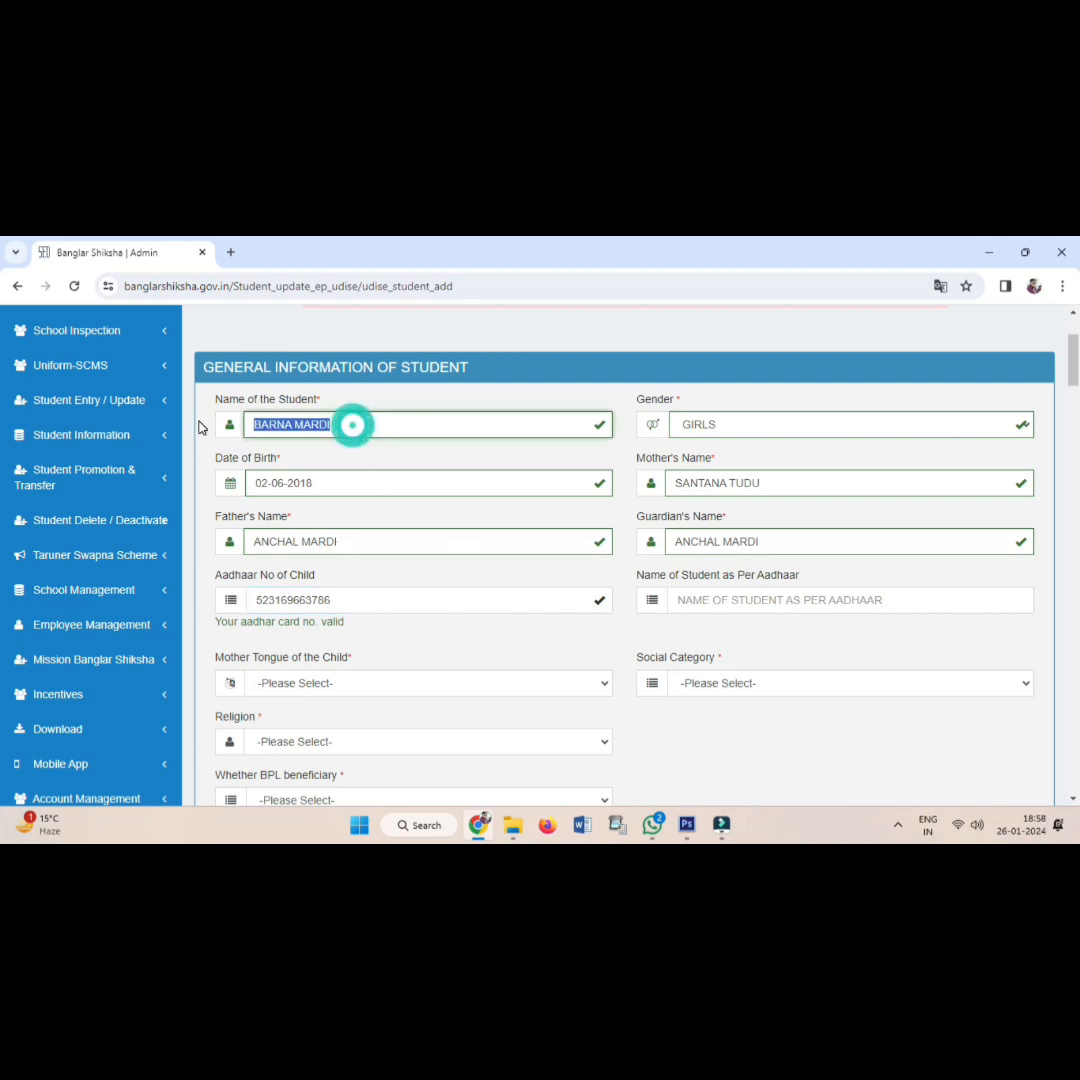
left_click(725, 606)
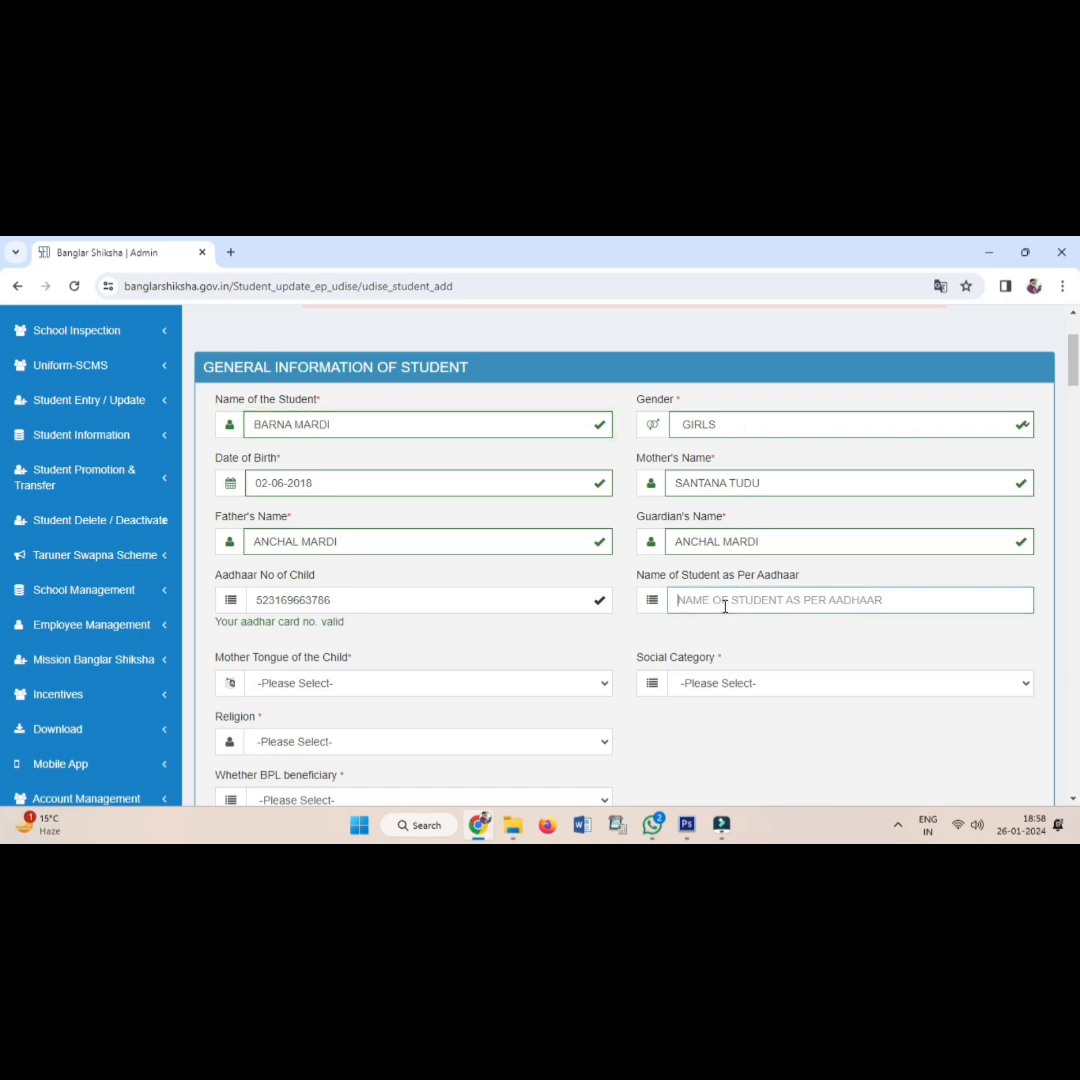
key("ctrl+v")
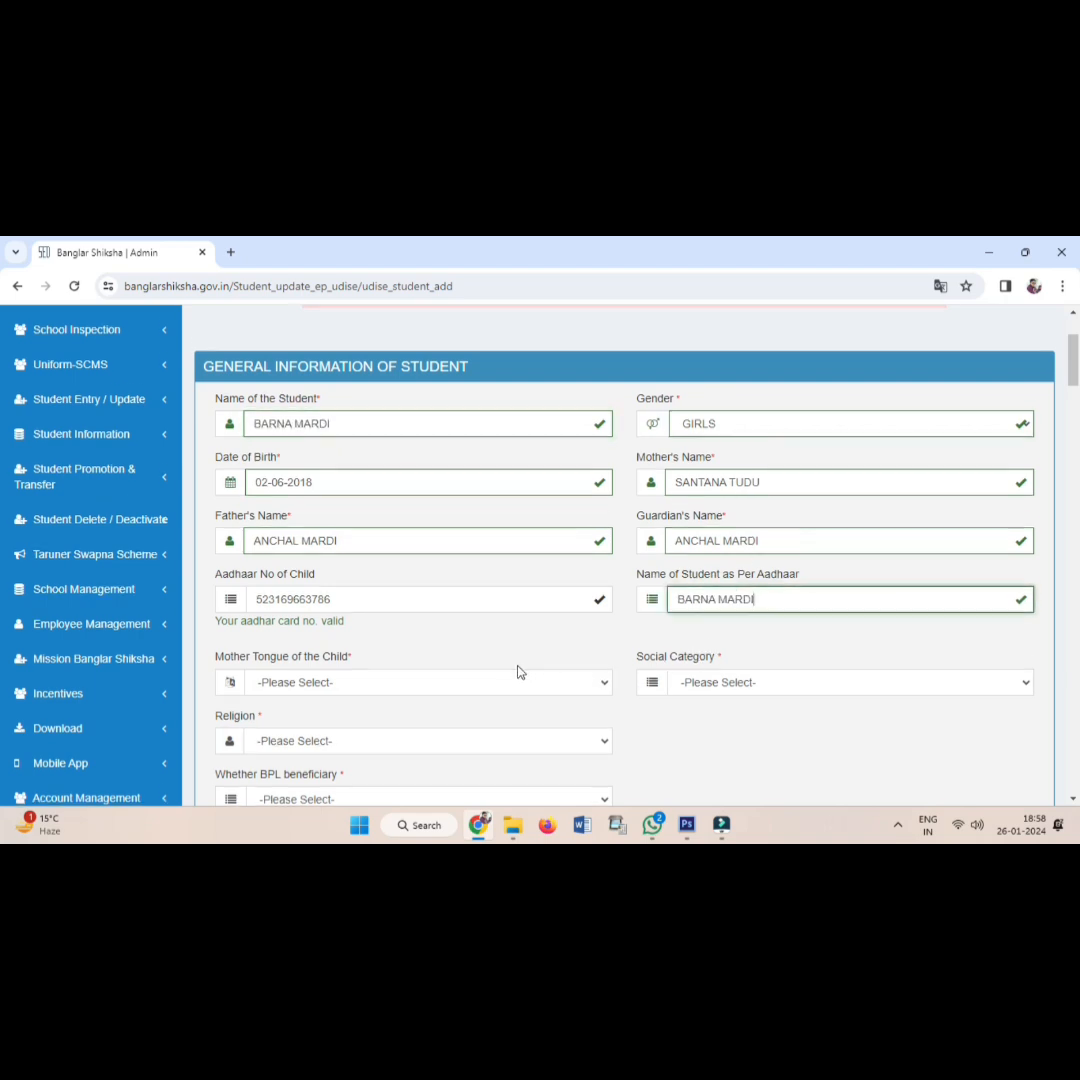
scroll(518, 672, "down", 1)
Set mother tongue to BENGALI, social category to ST and religion to HINDU.
left_click(338, 610)
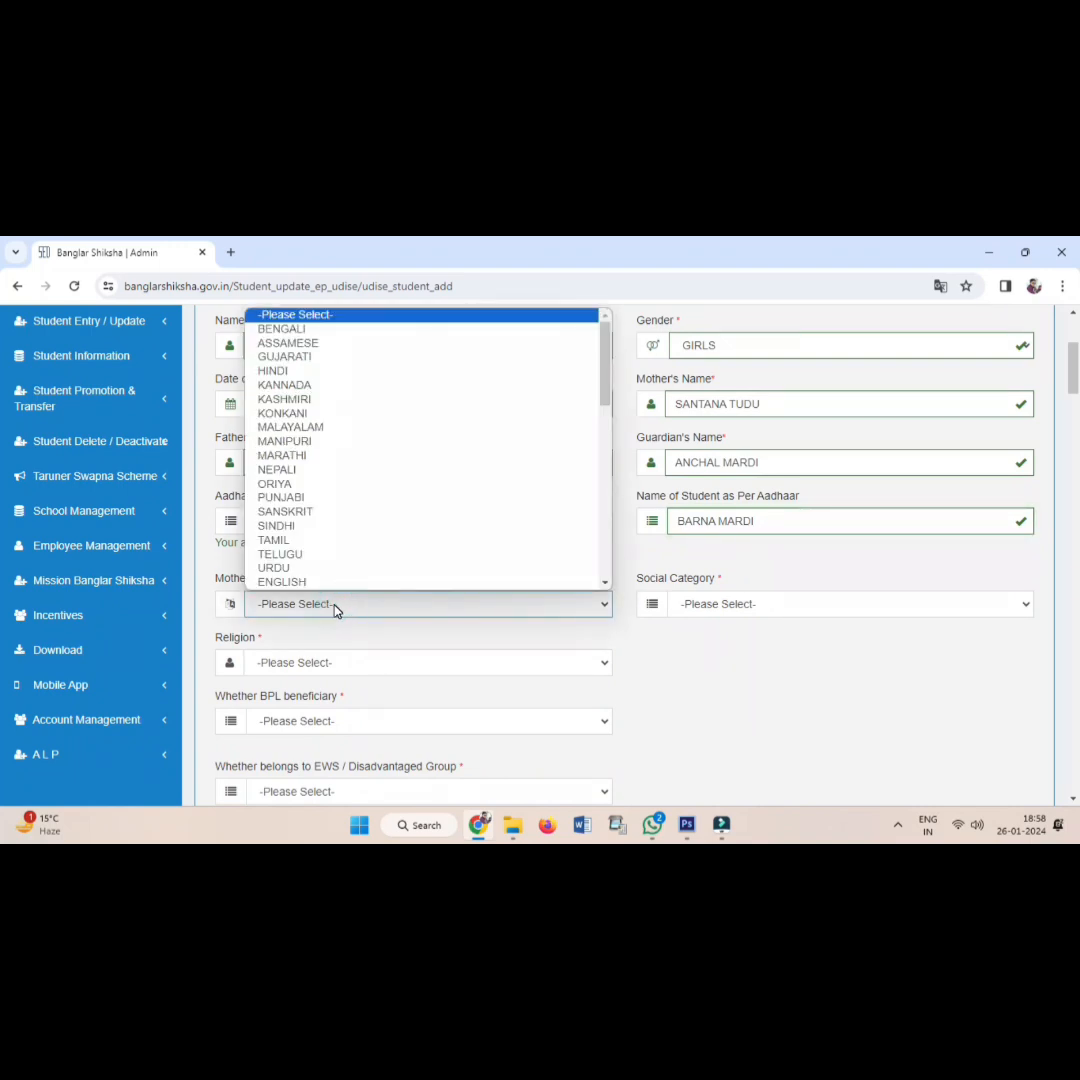
left_click(329, 330)
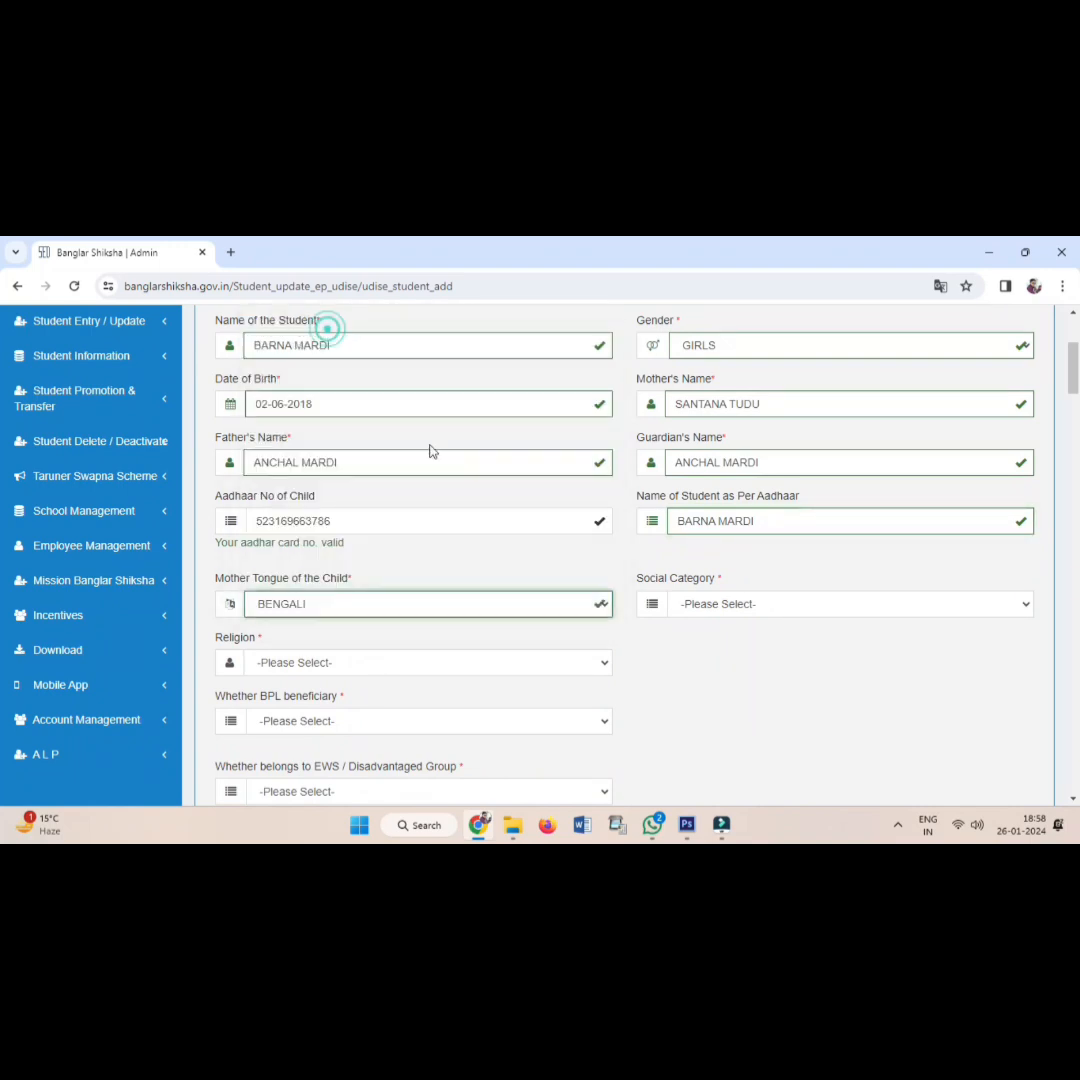
left_click(706, 607)
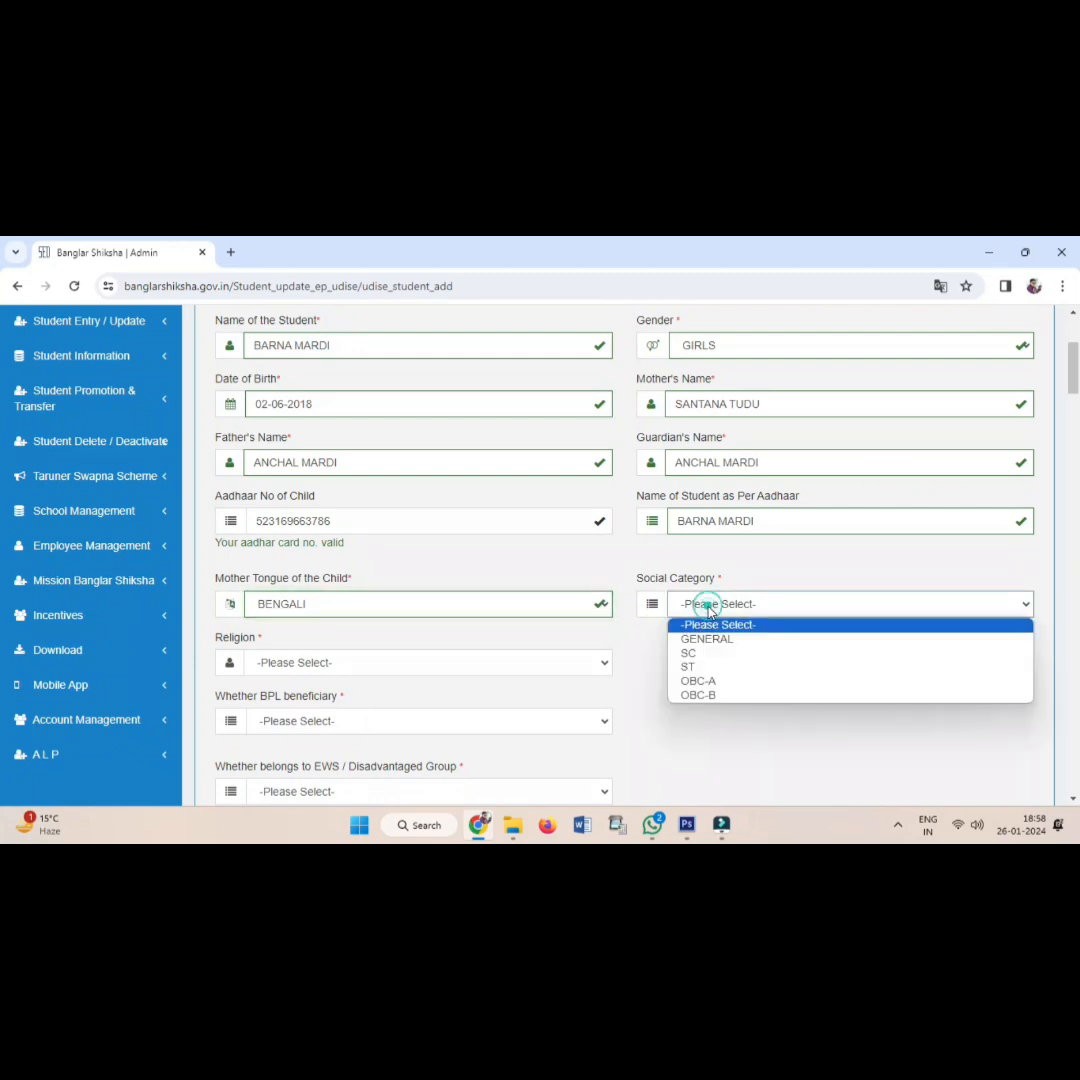
left_click(714, 668)
scroll(400, 652, "down", 1)
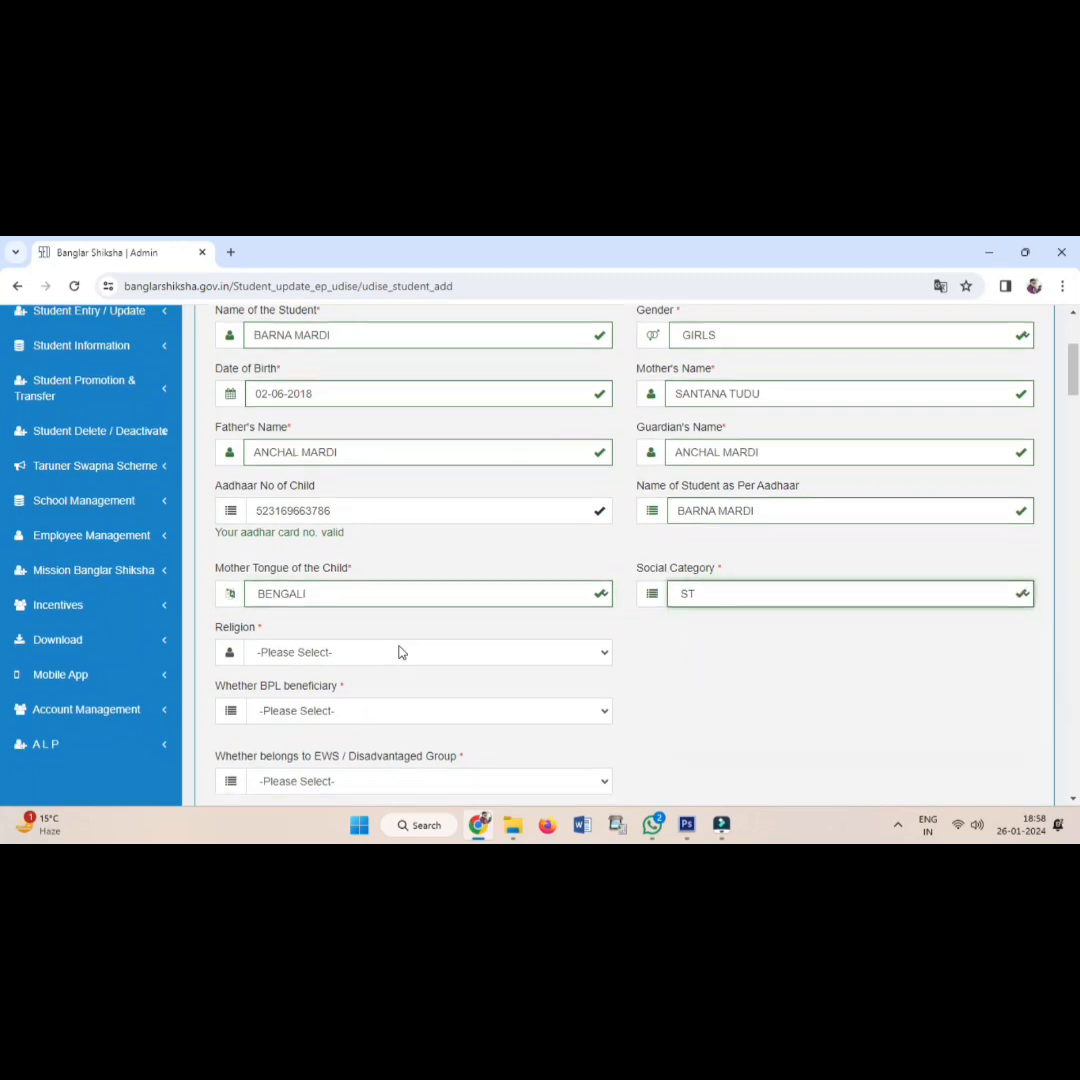
scroll(398, 652, "down", 2)
left_click(305, 506)
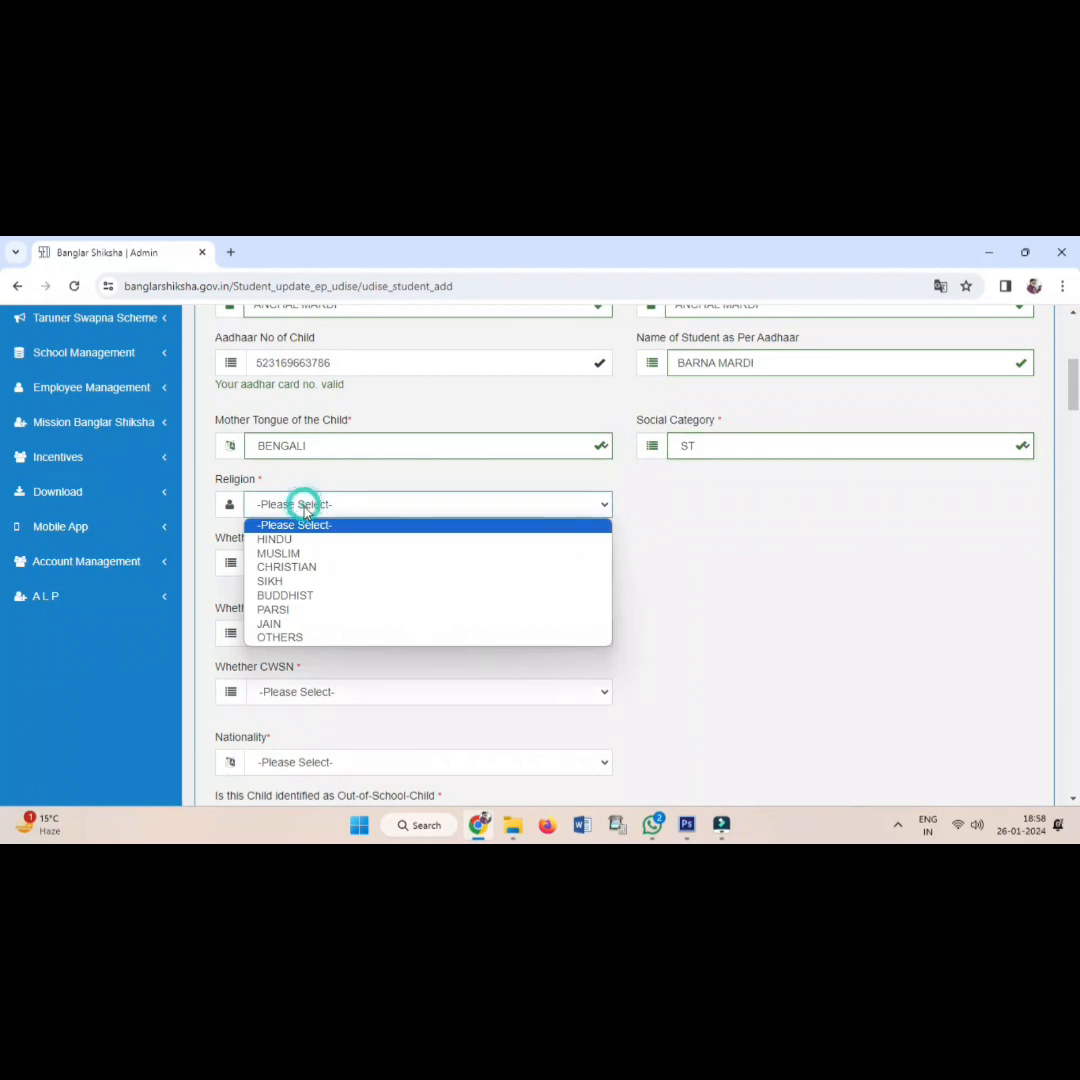
left_click(304, 540)
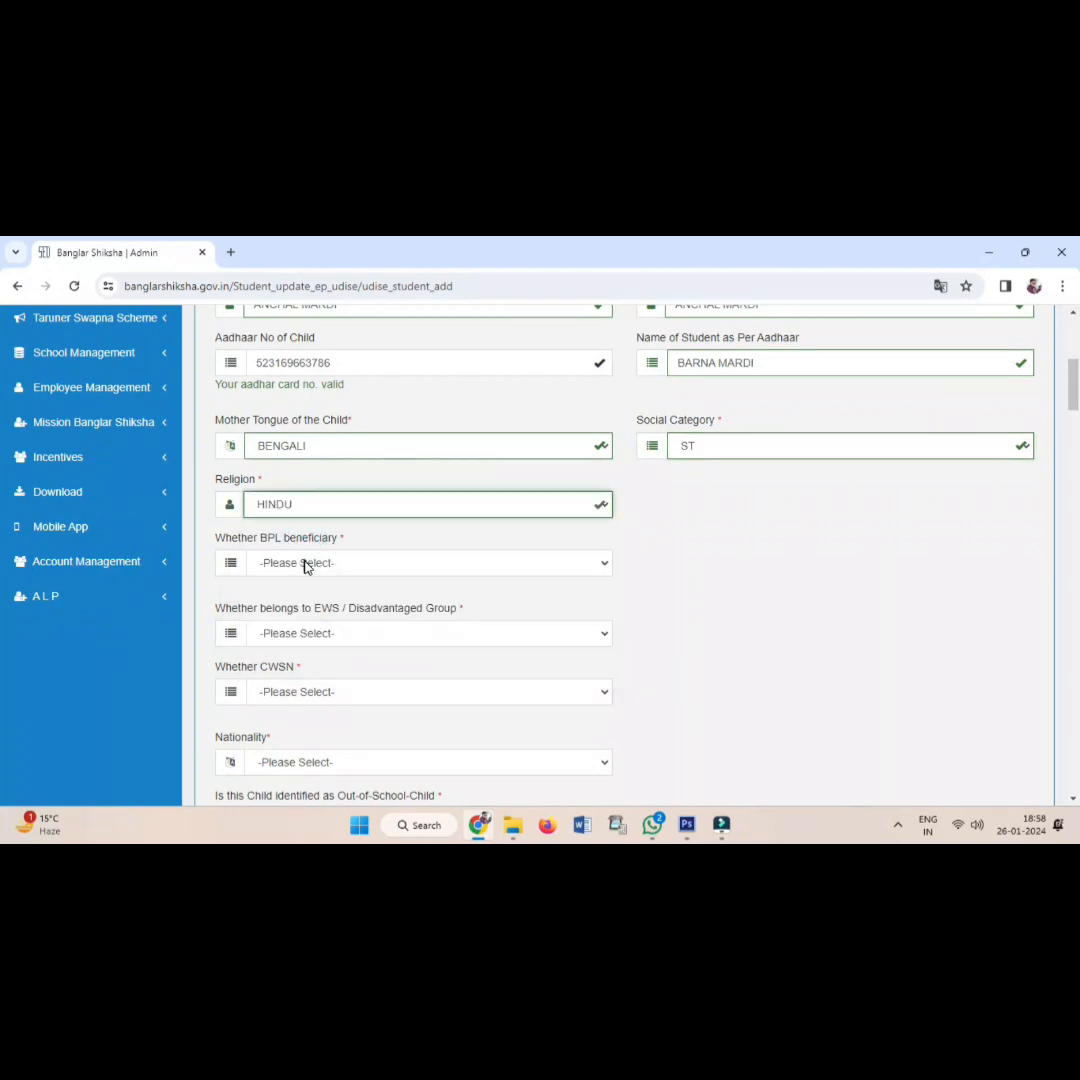
Answer NO for BPL beneficiary, EWS / Disadvantaged Group and CWSN.
left_click(305, 566)
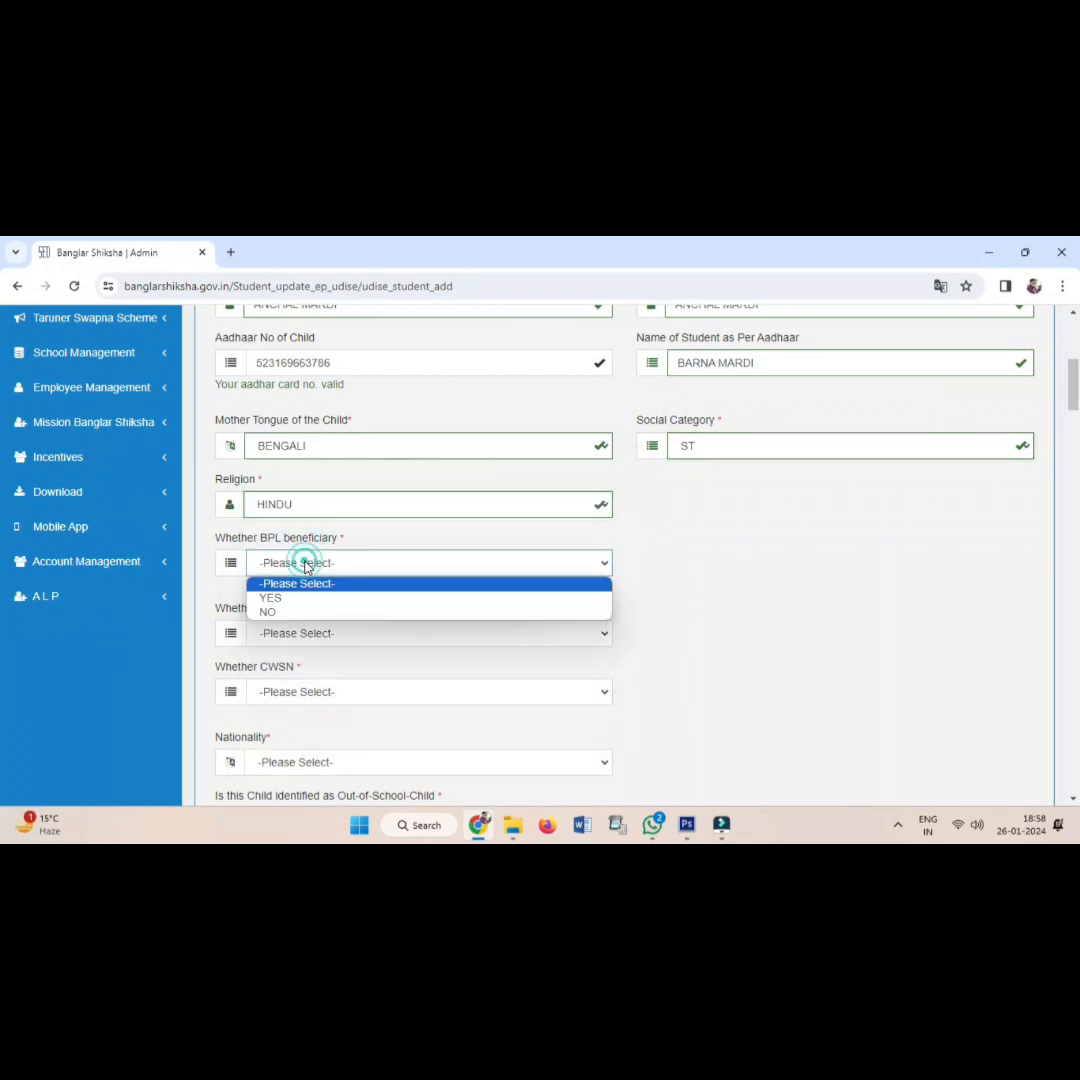
left_click(305, 613)
scroll(321, 610, "down", 3)
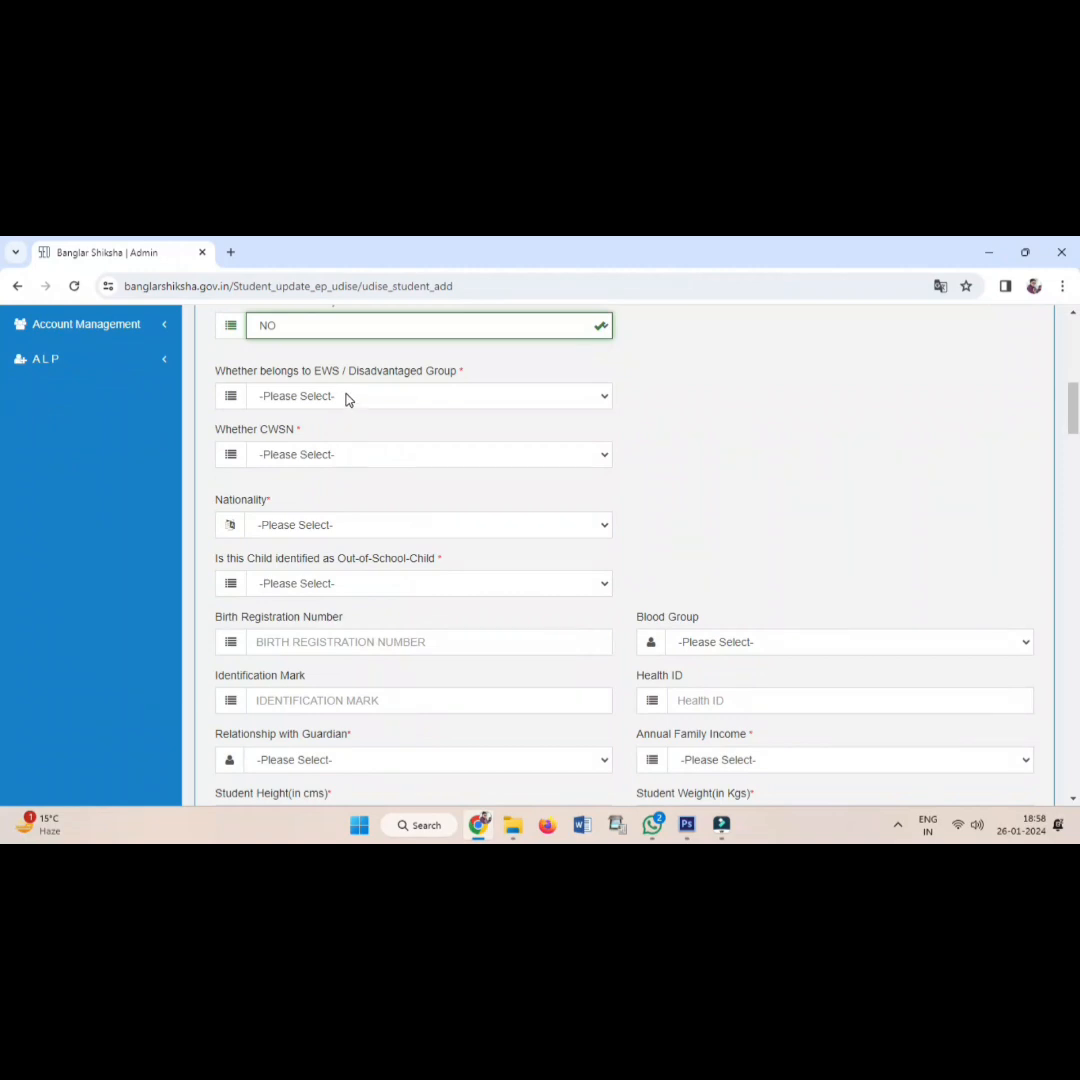
left_click(347, 396)
left_click(316, 444)
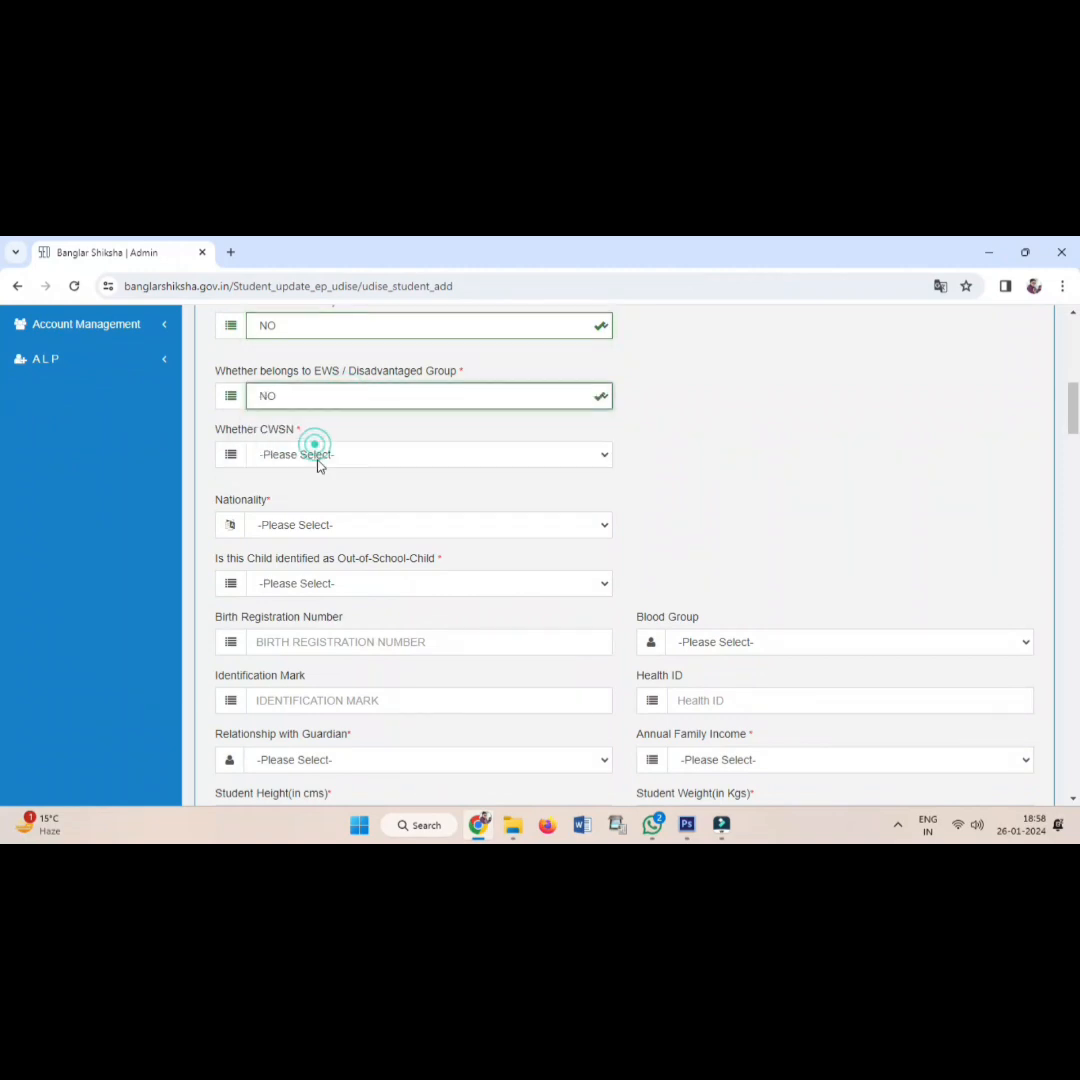
left_click(316, 454)
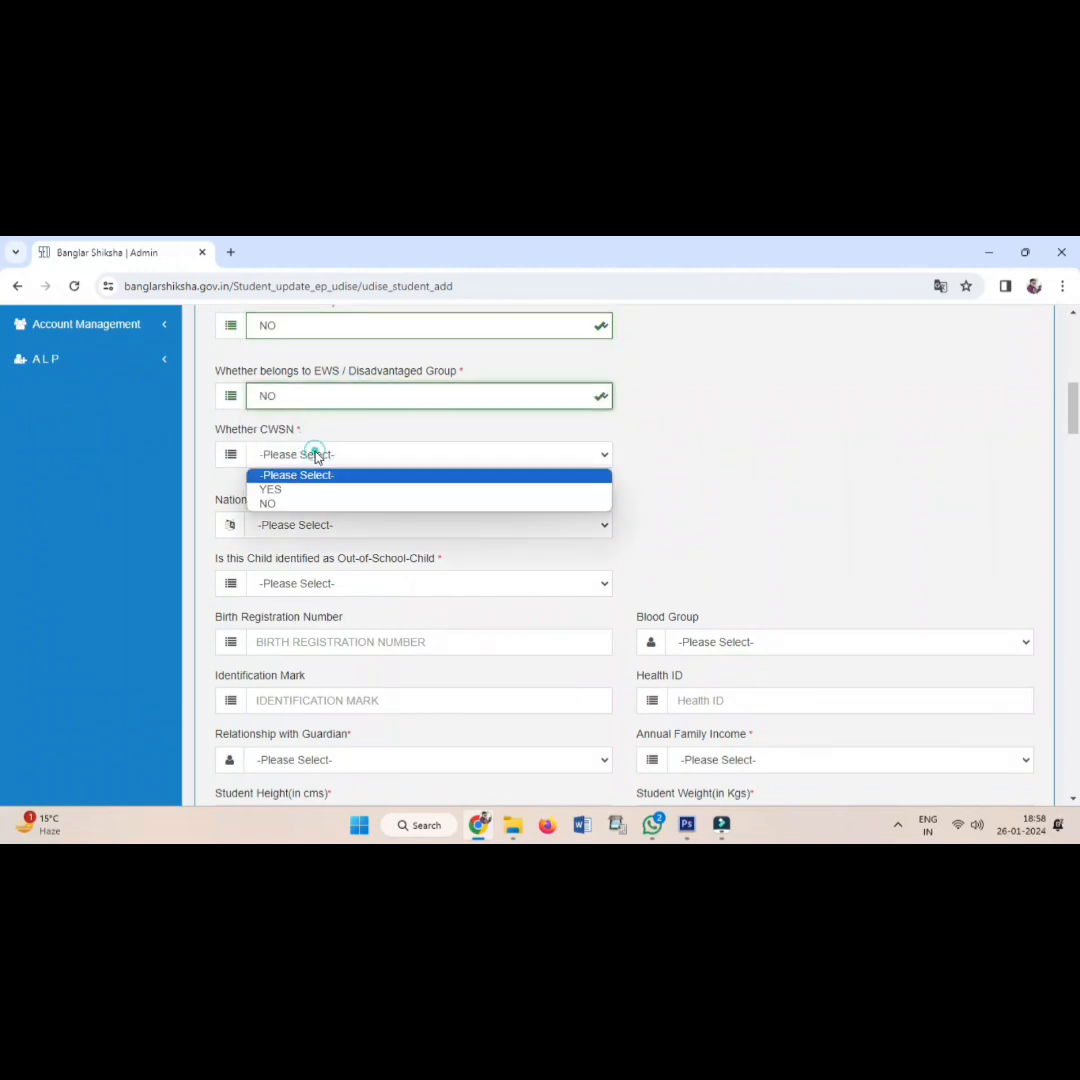
left_click(297, 504)
Set nationality to INDIAN and Out-of-School-Child to NO.
left_click(300, 528)
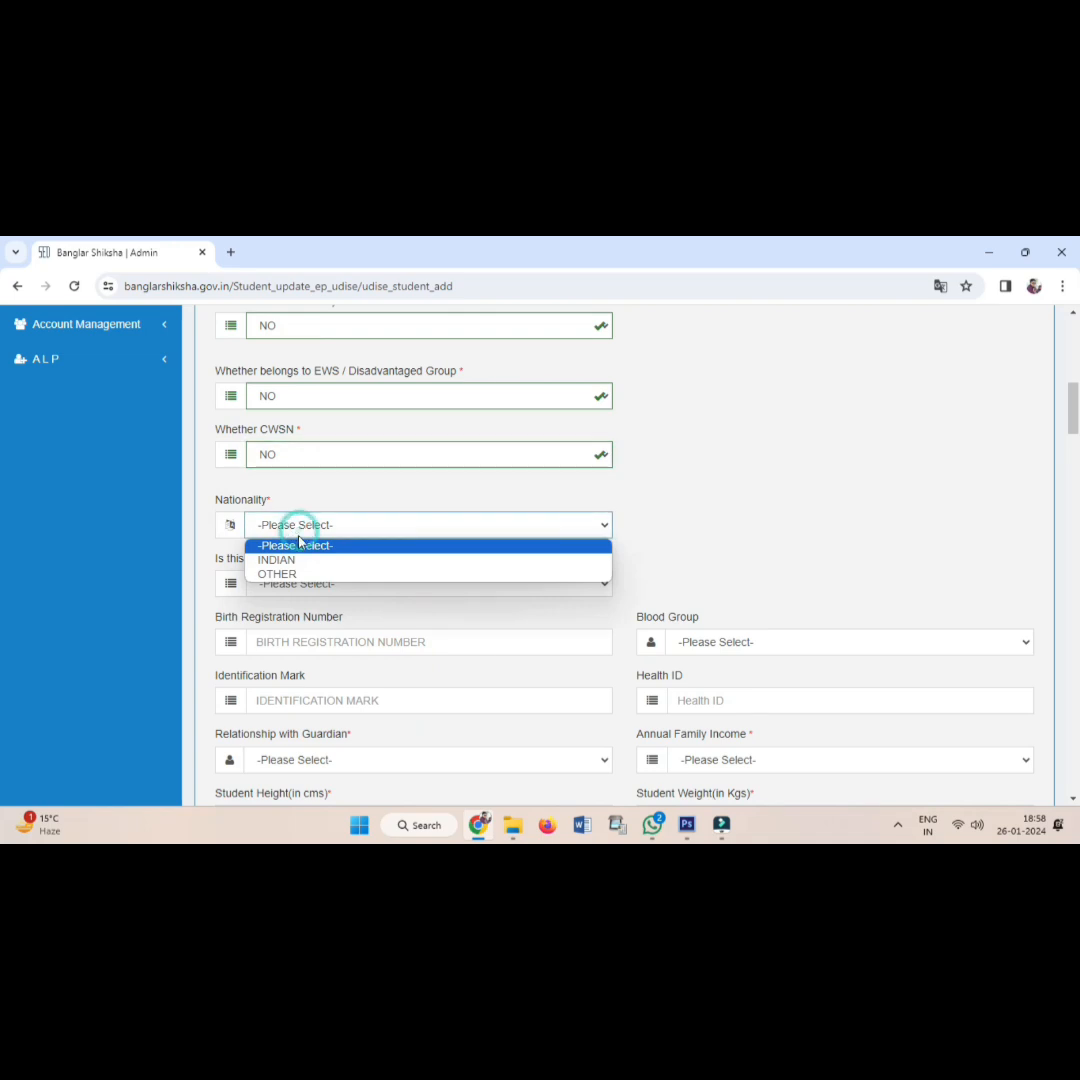
left_click(280, 560)
scroll(342, 547, "down", 1)
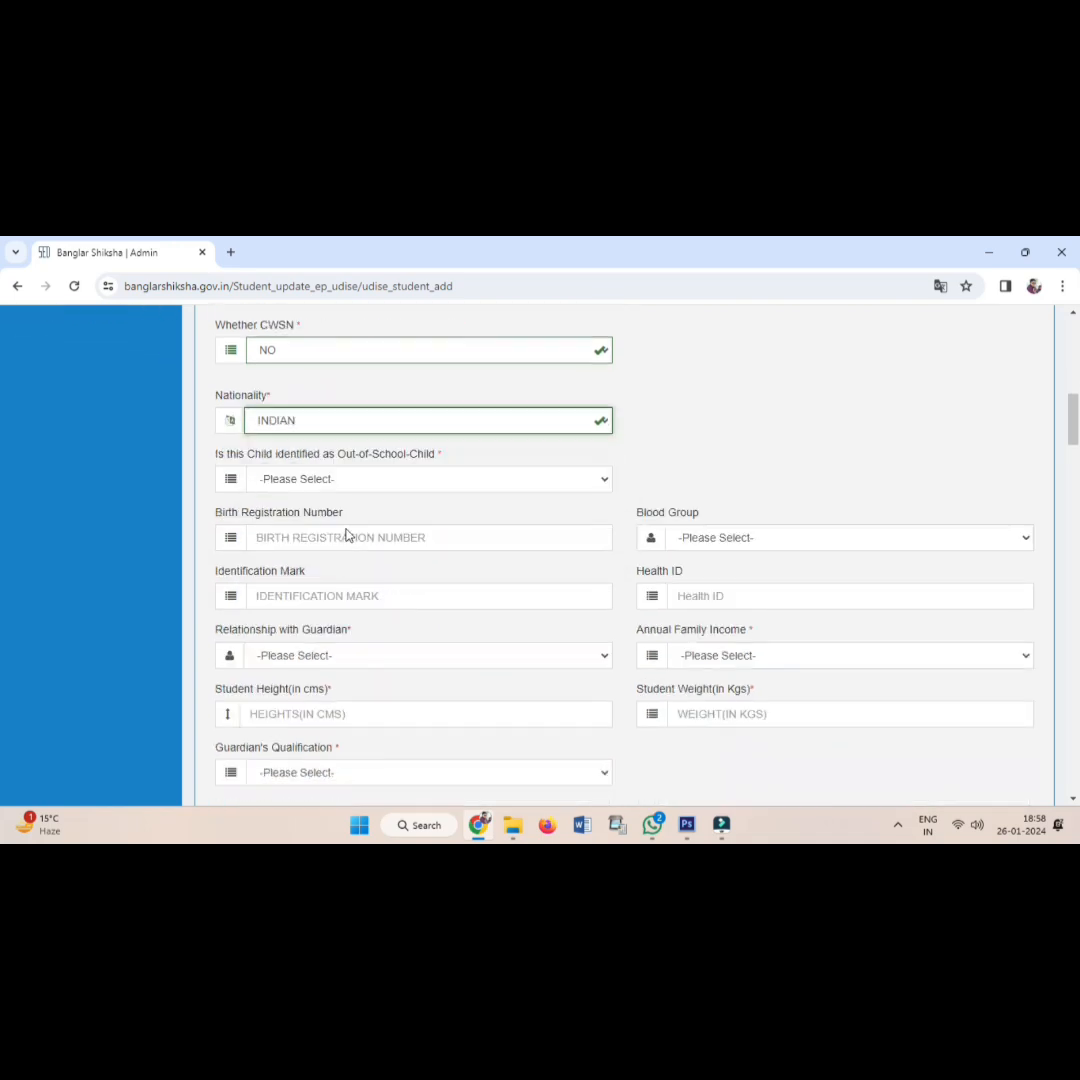
scroll(330, 450, "down", 1)
left_click(318, 428)
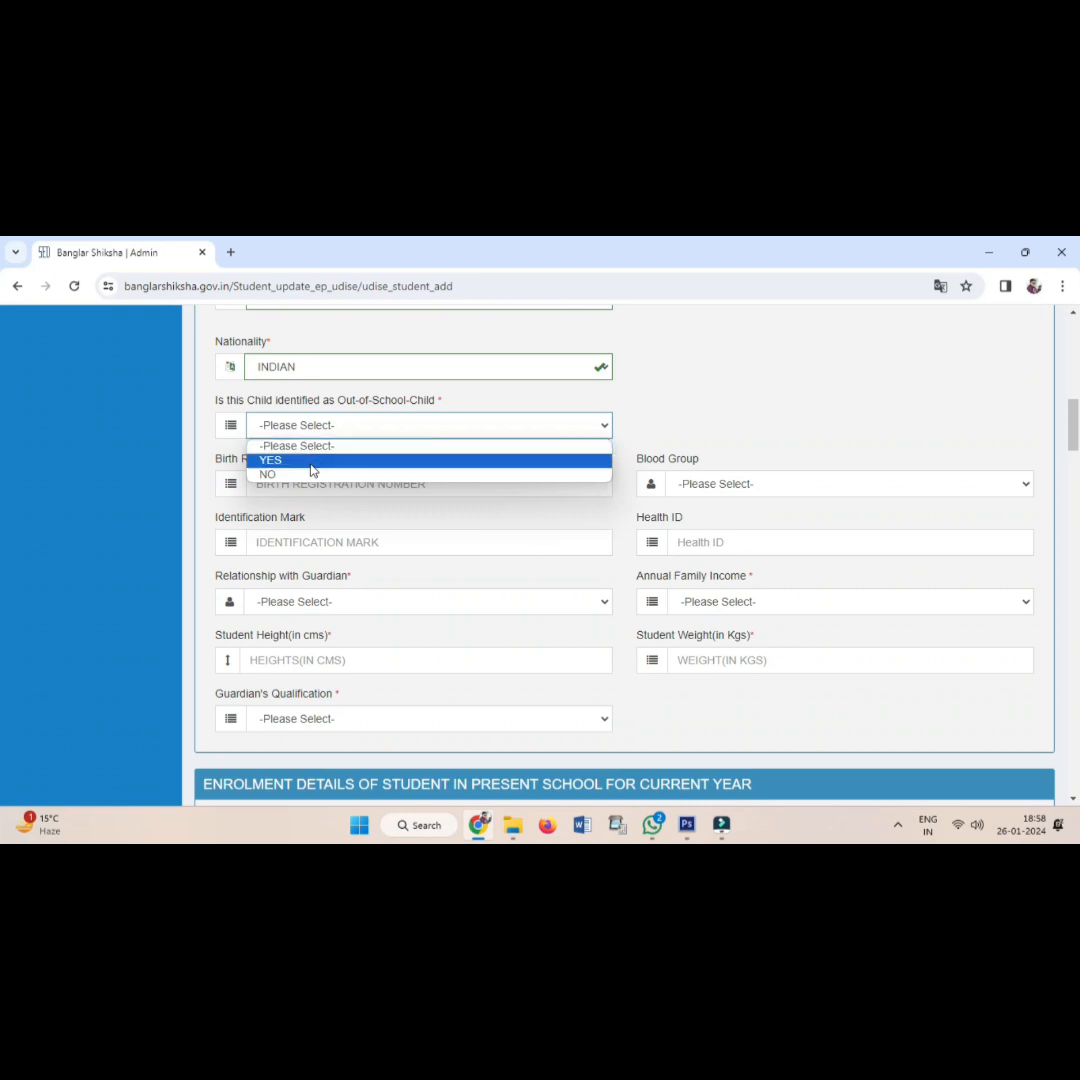
left_click(308, 475)
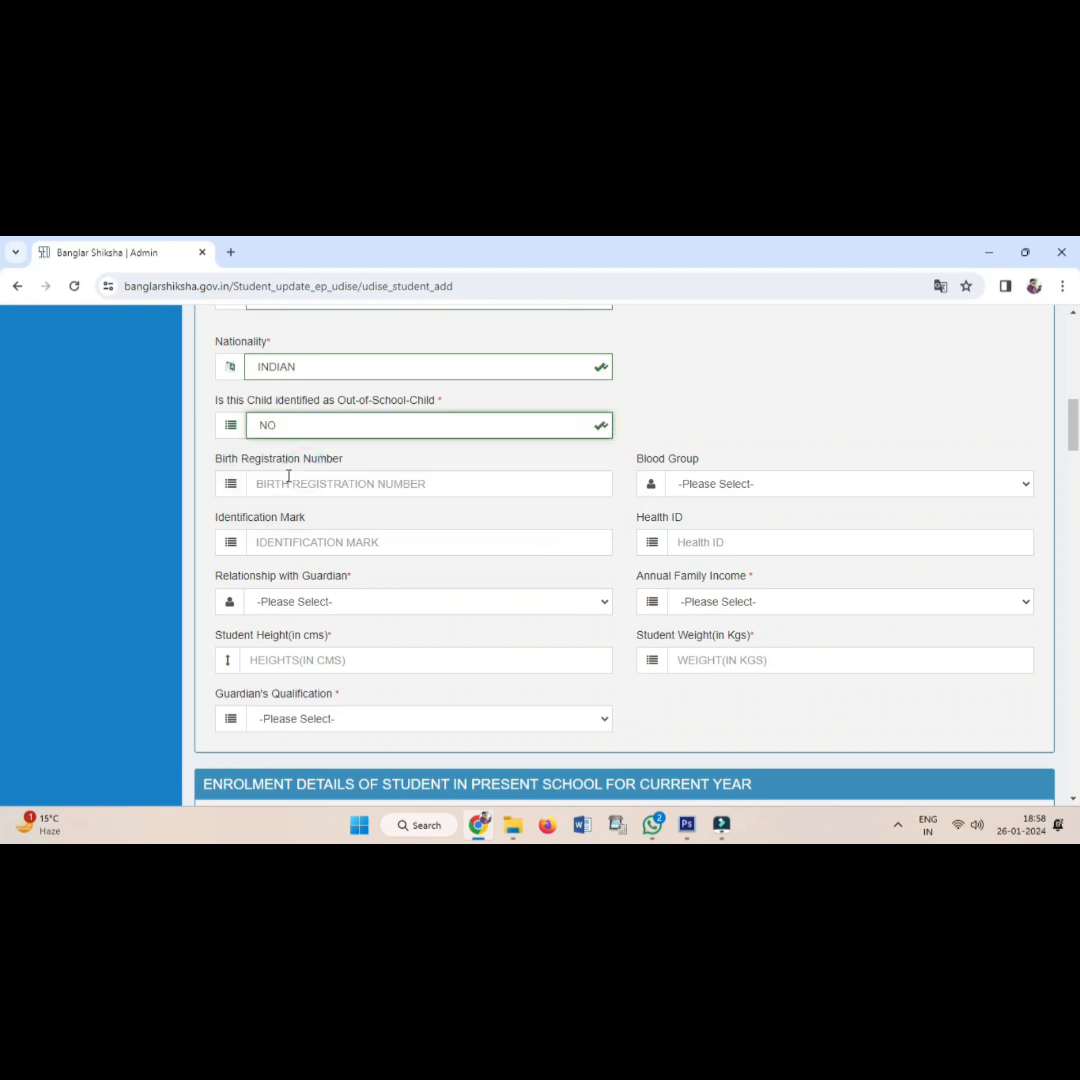
Leave birth registration number, blood group, identification mark and Health ID blank.
left_click(286, 489)
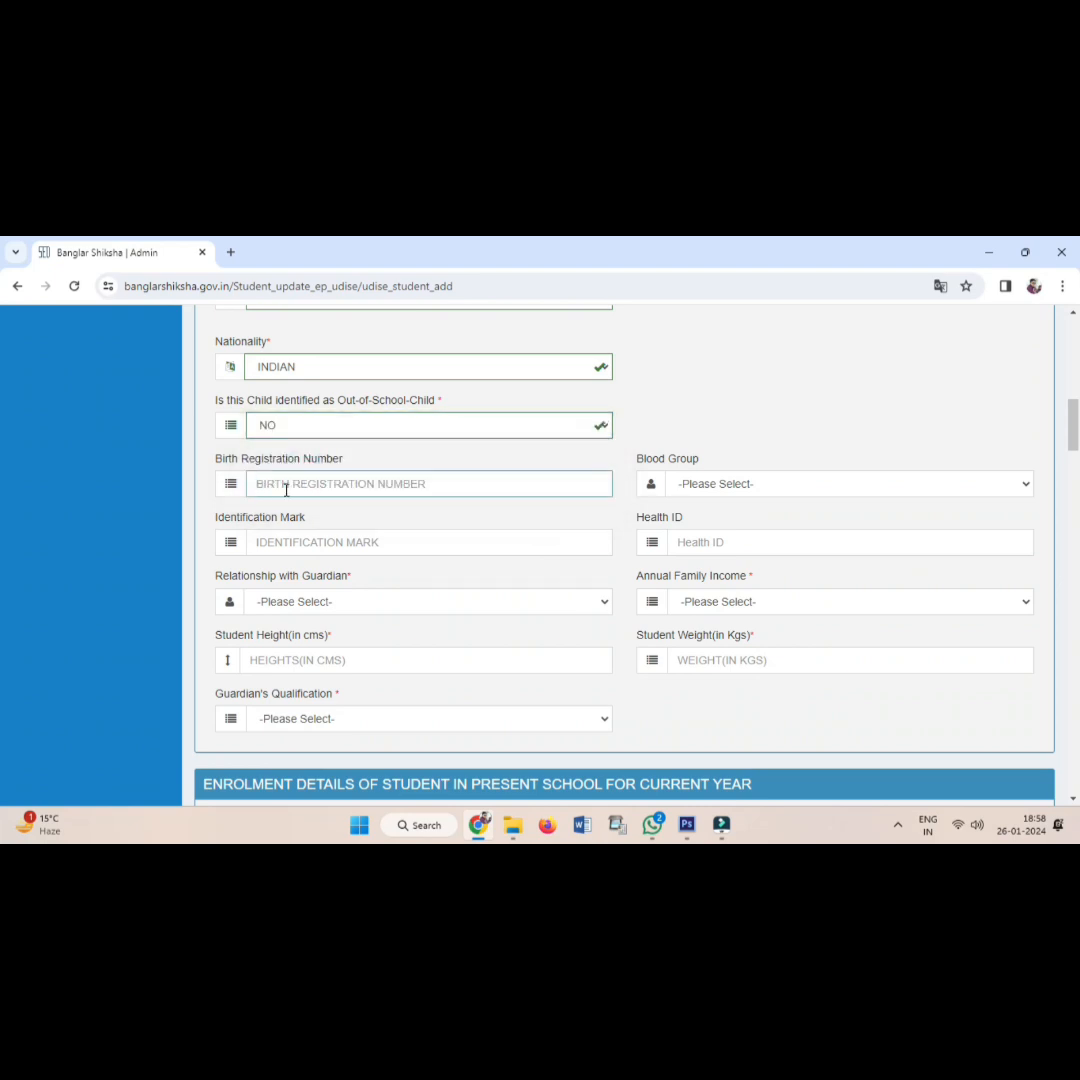
left_click(702, 487)
left_click(700, 486)
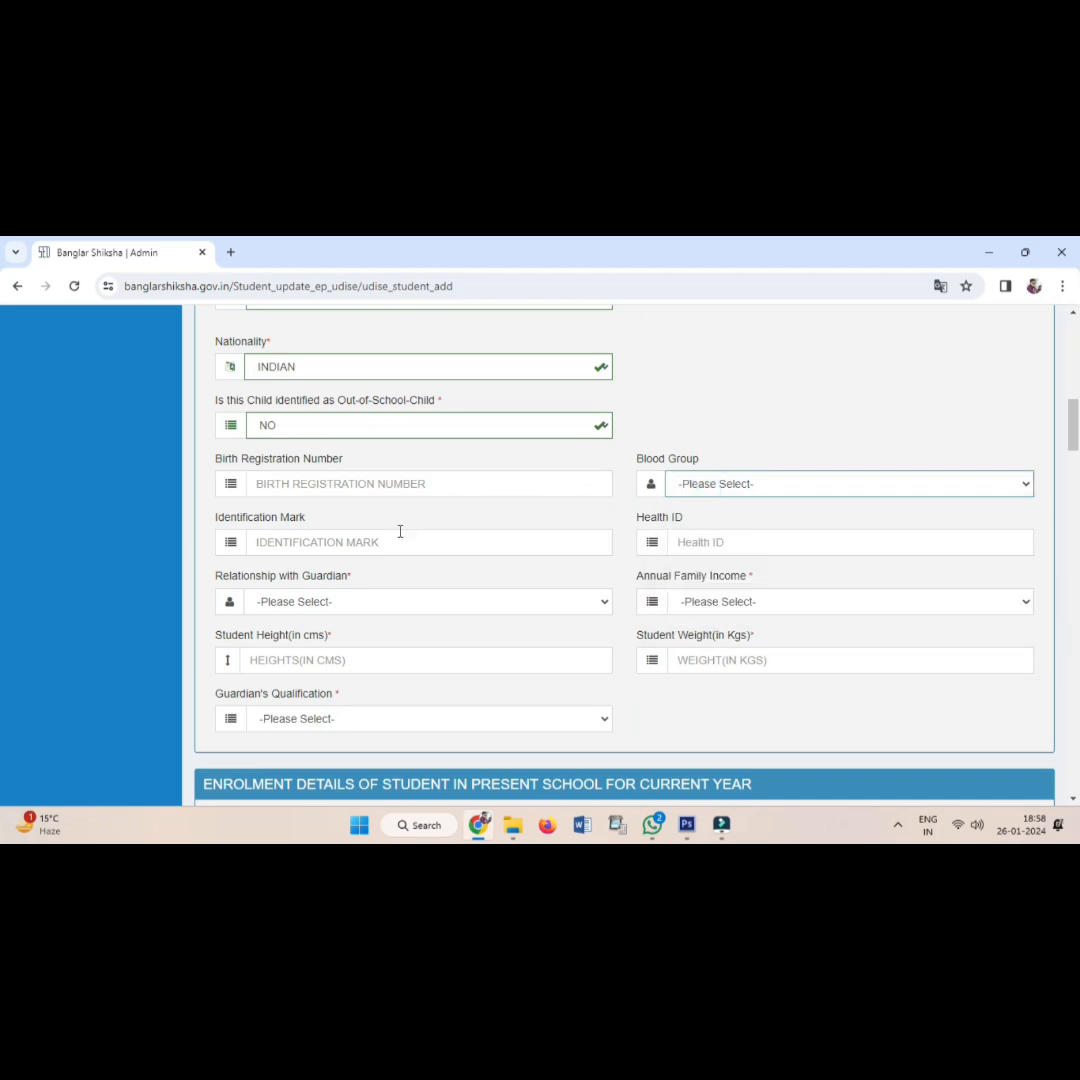
left_click(357, 542)
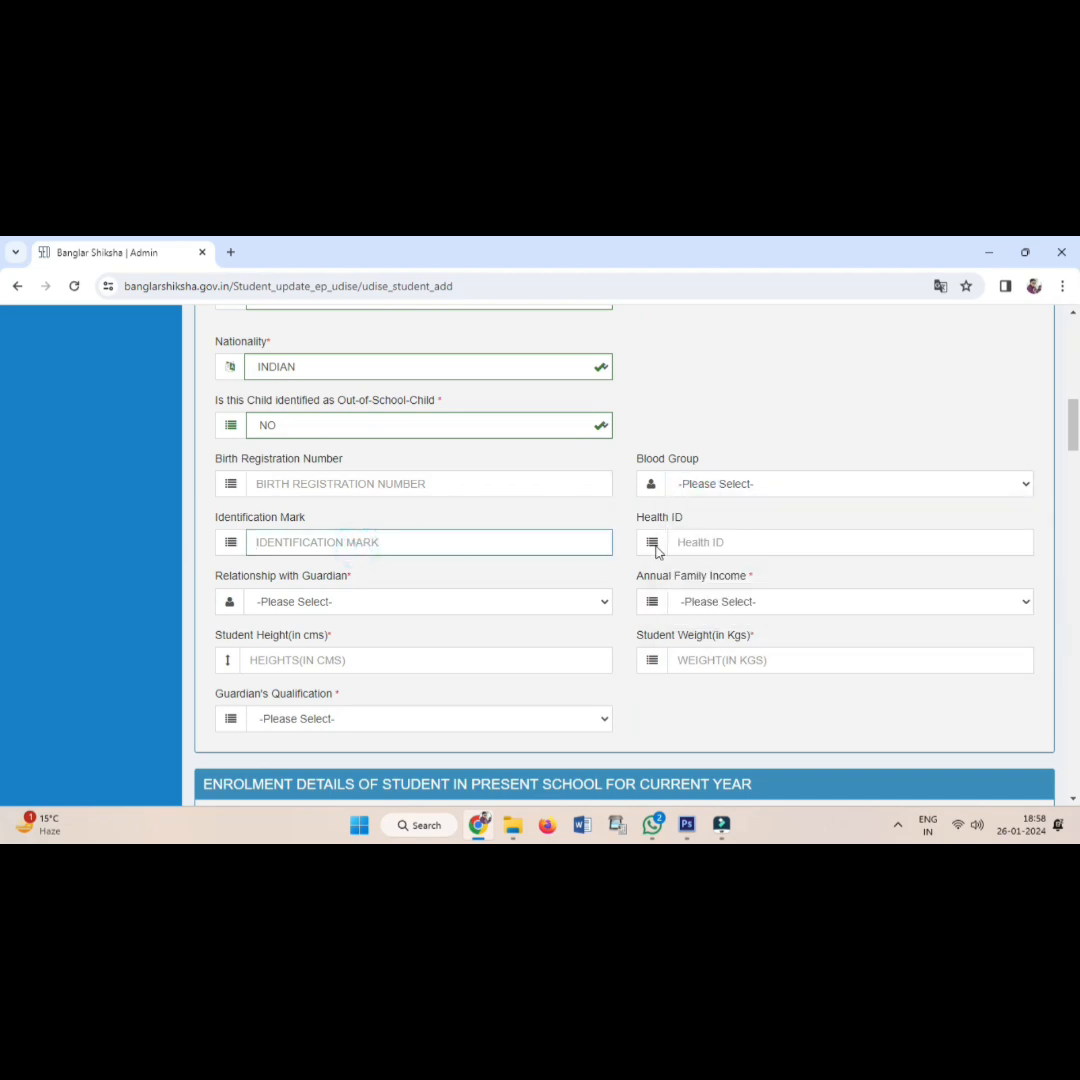
left_click(689, 542)
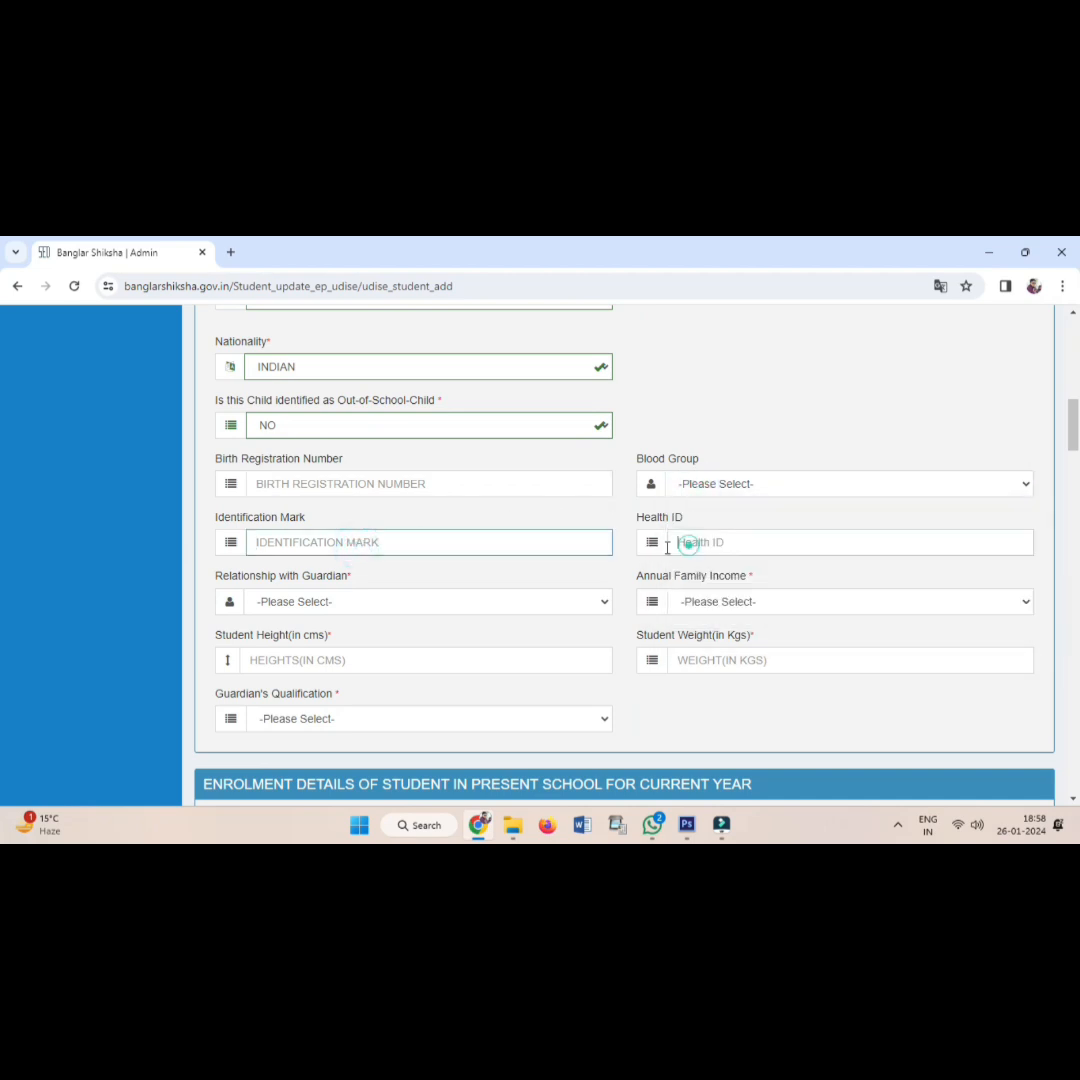
left_click(400, 612)
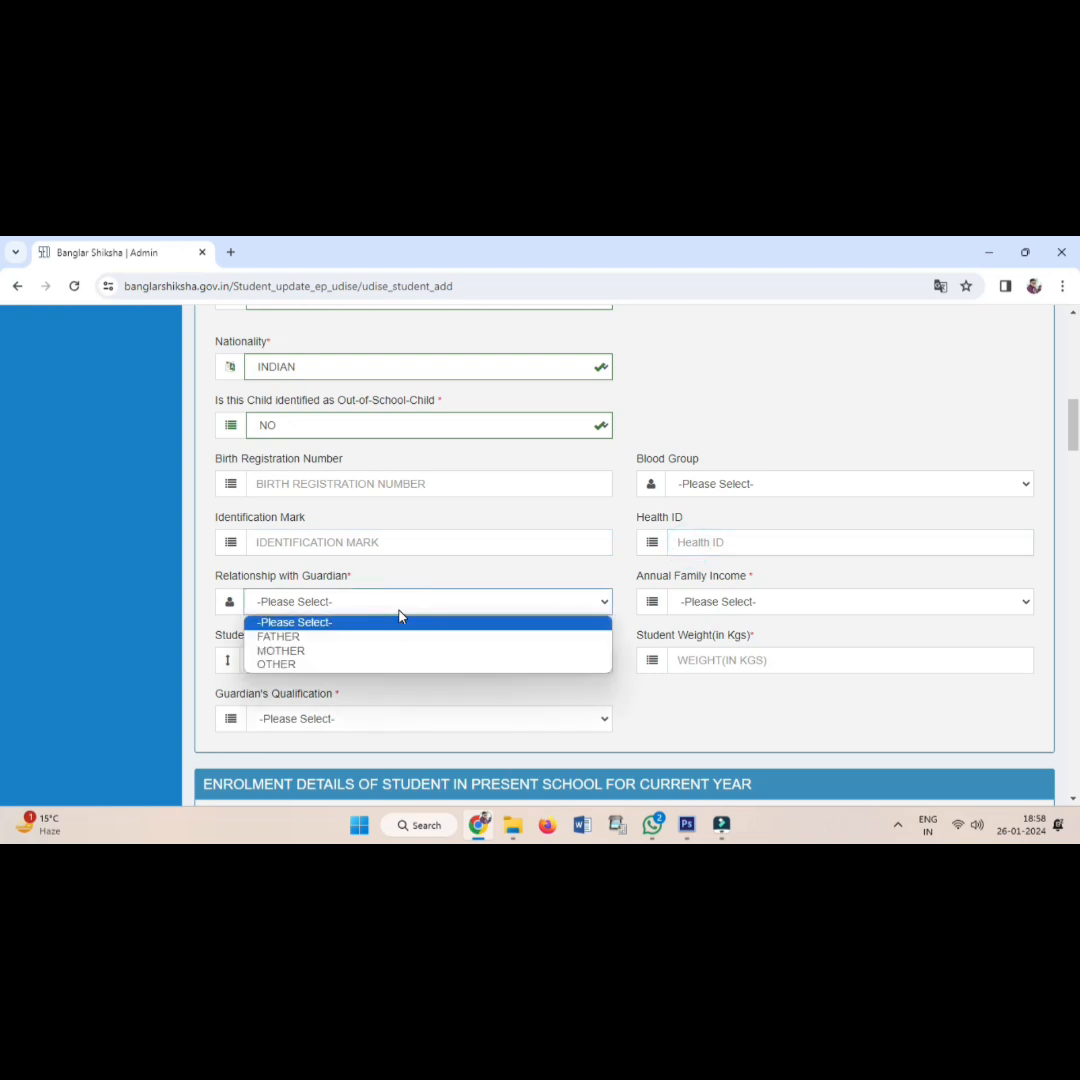
Set relationship with guardian to FATHER and annual family income to 0-50,000.
left_click(346, 643)
left_click(716, 600)
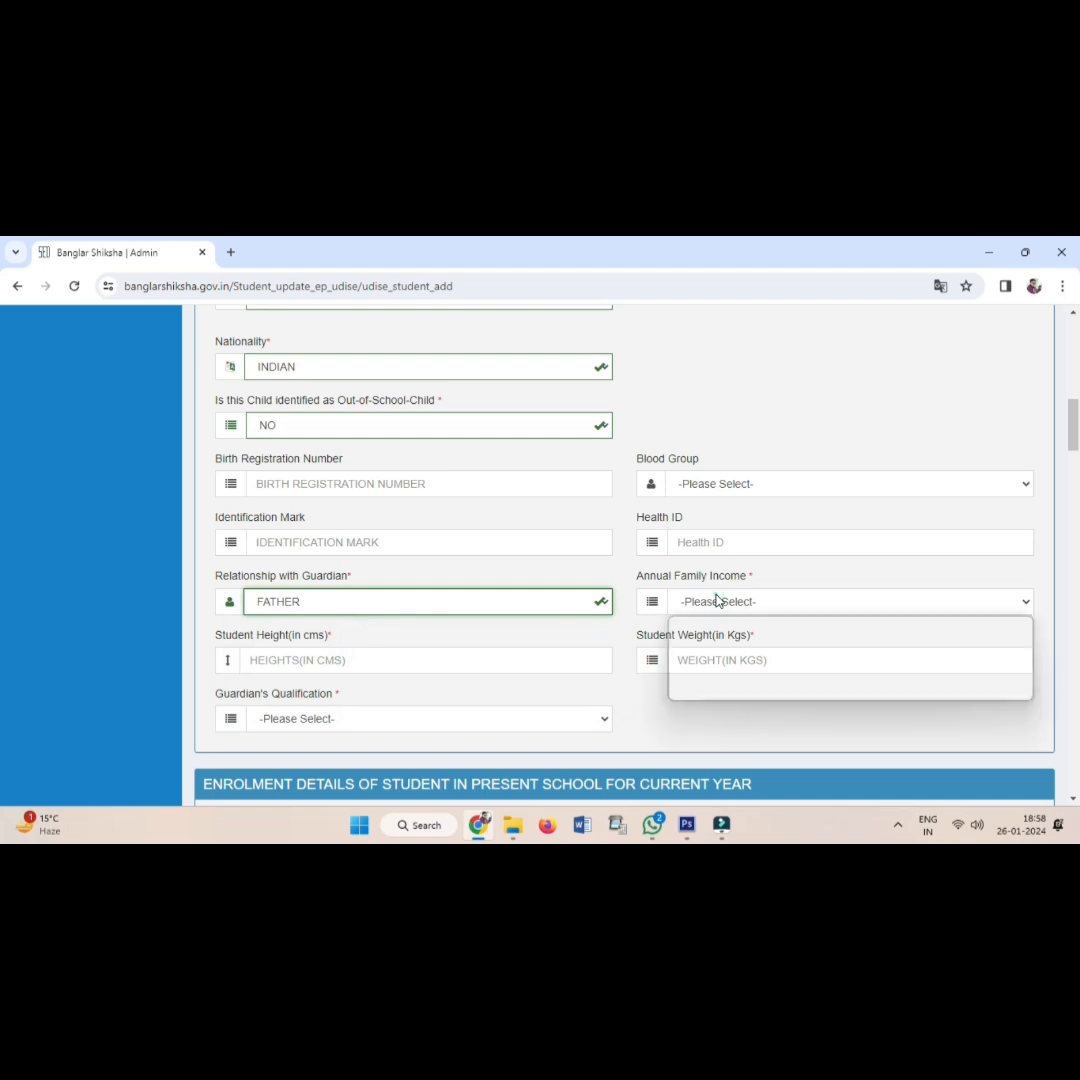
left_click(715, 638)
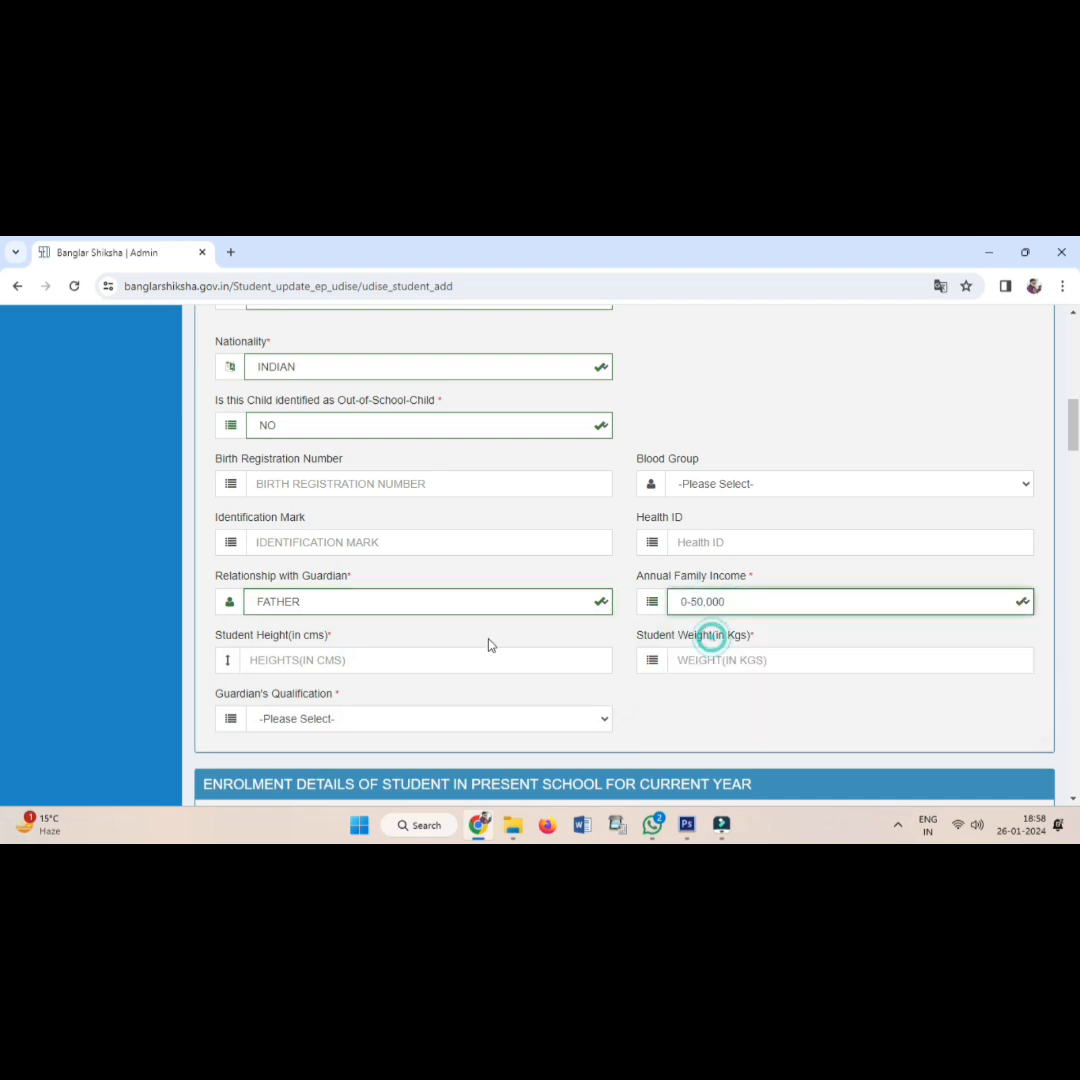
Enter height 95 cm and weight 15 kg, and set guardian's qualification to BELOW GRADUATE.
left_click(332, 665)
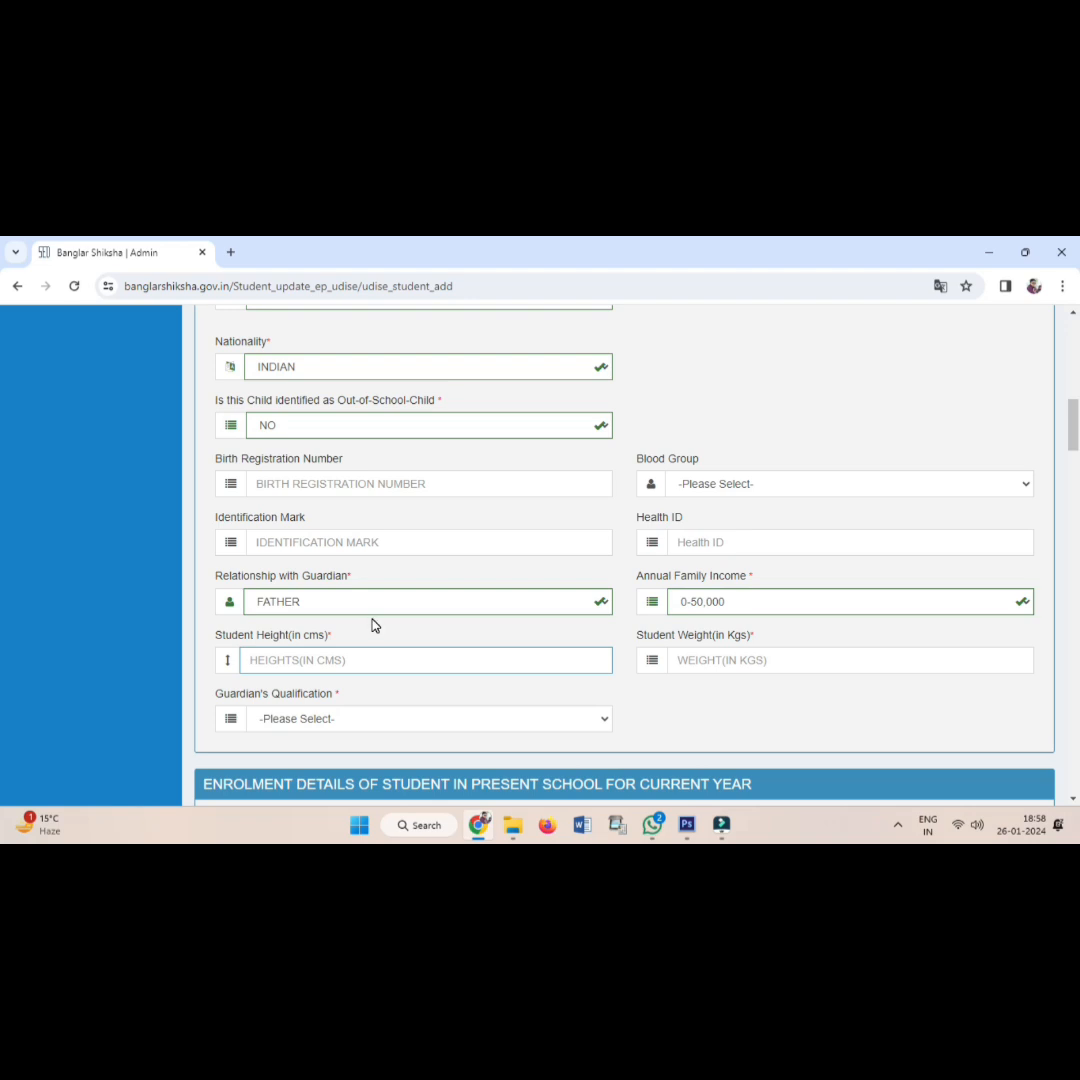
type("95")
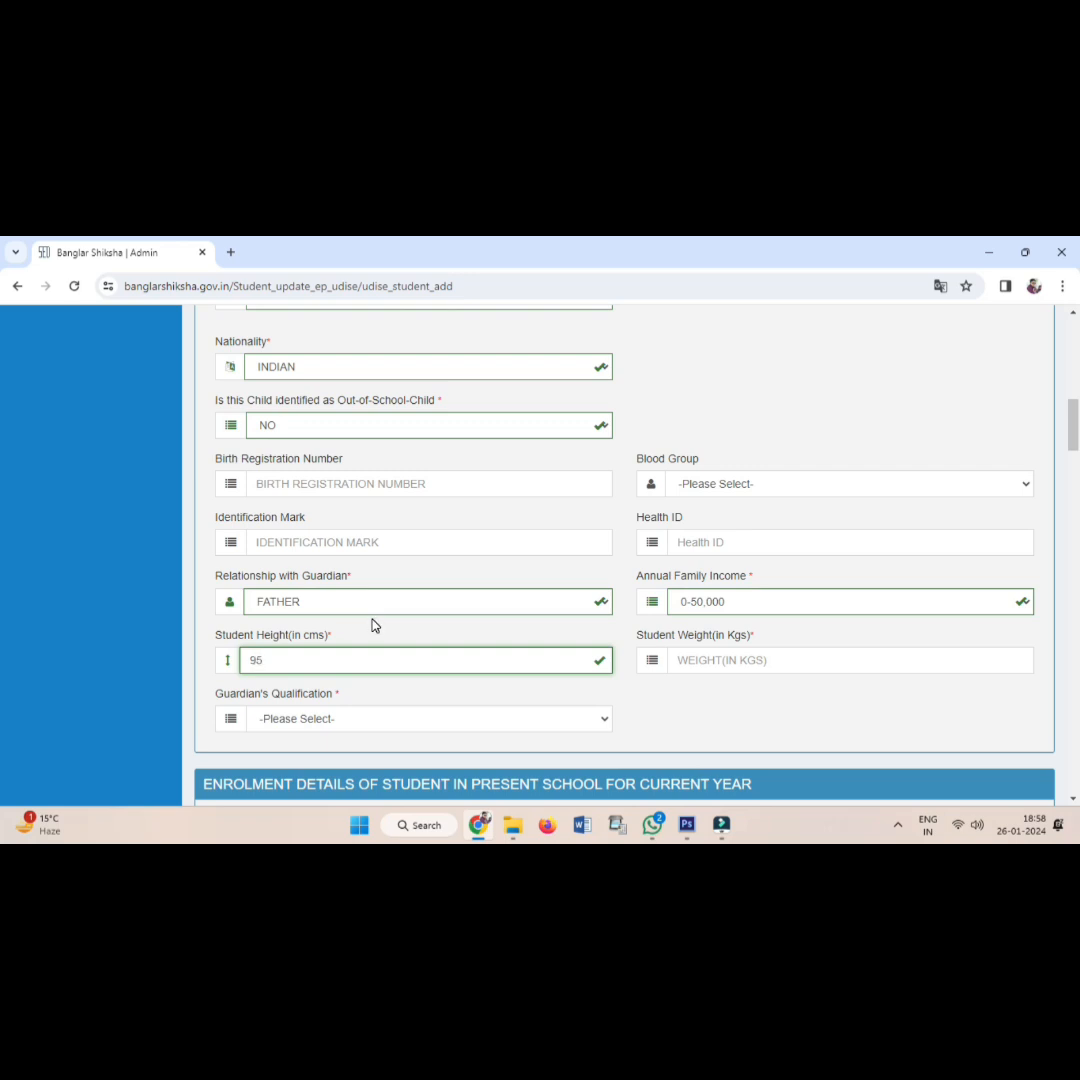
left_click(722, 660)
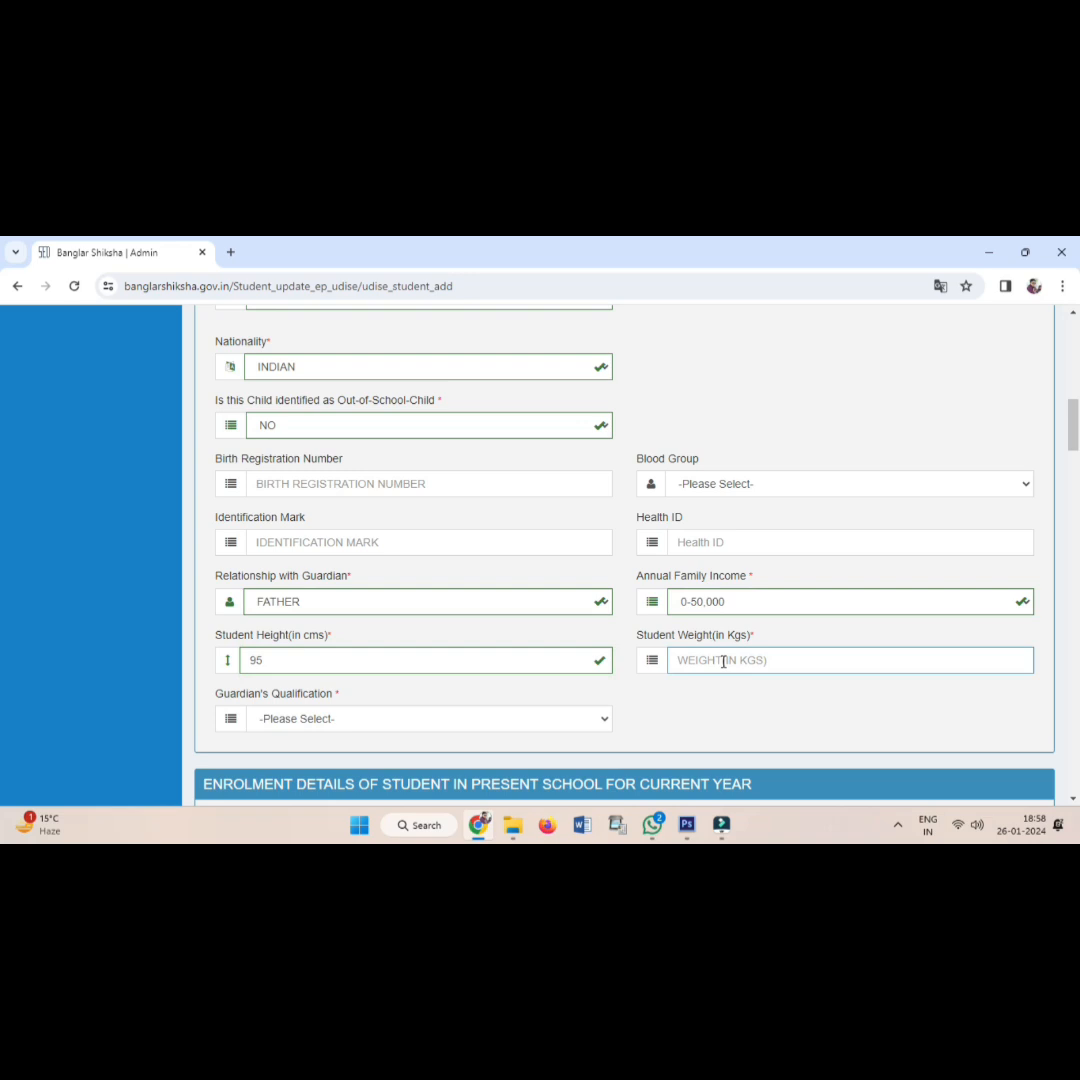
type("15")
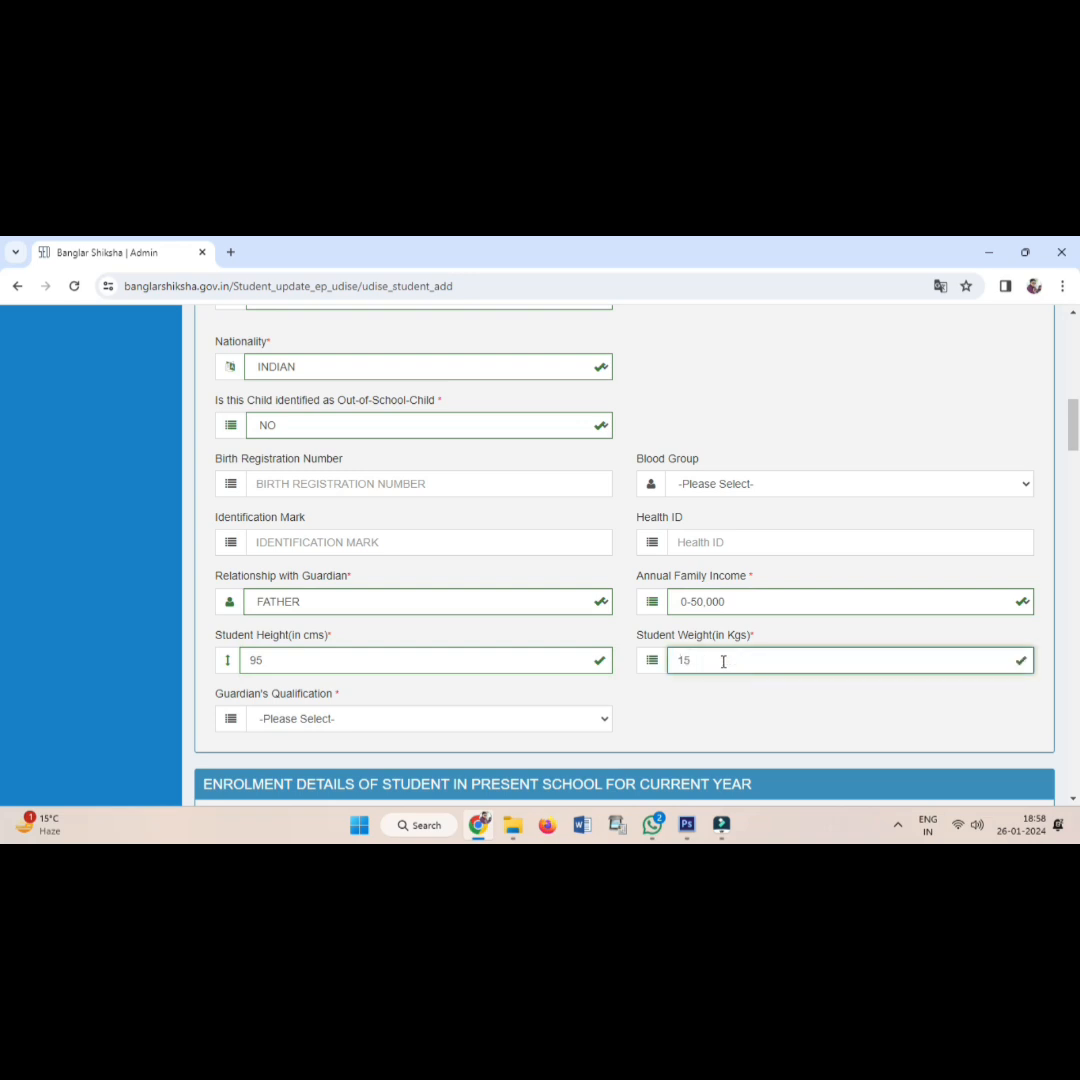
left_click(395, 722)
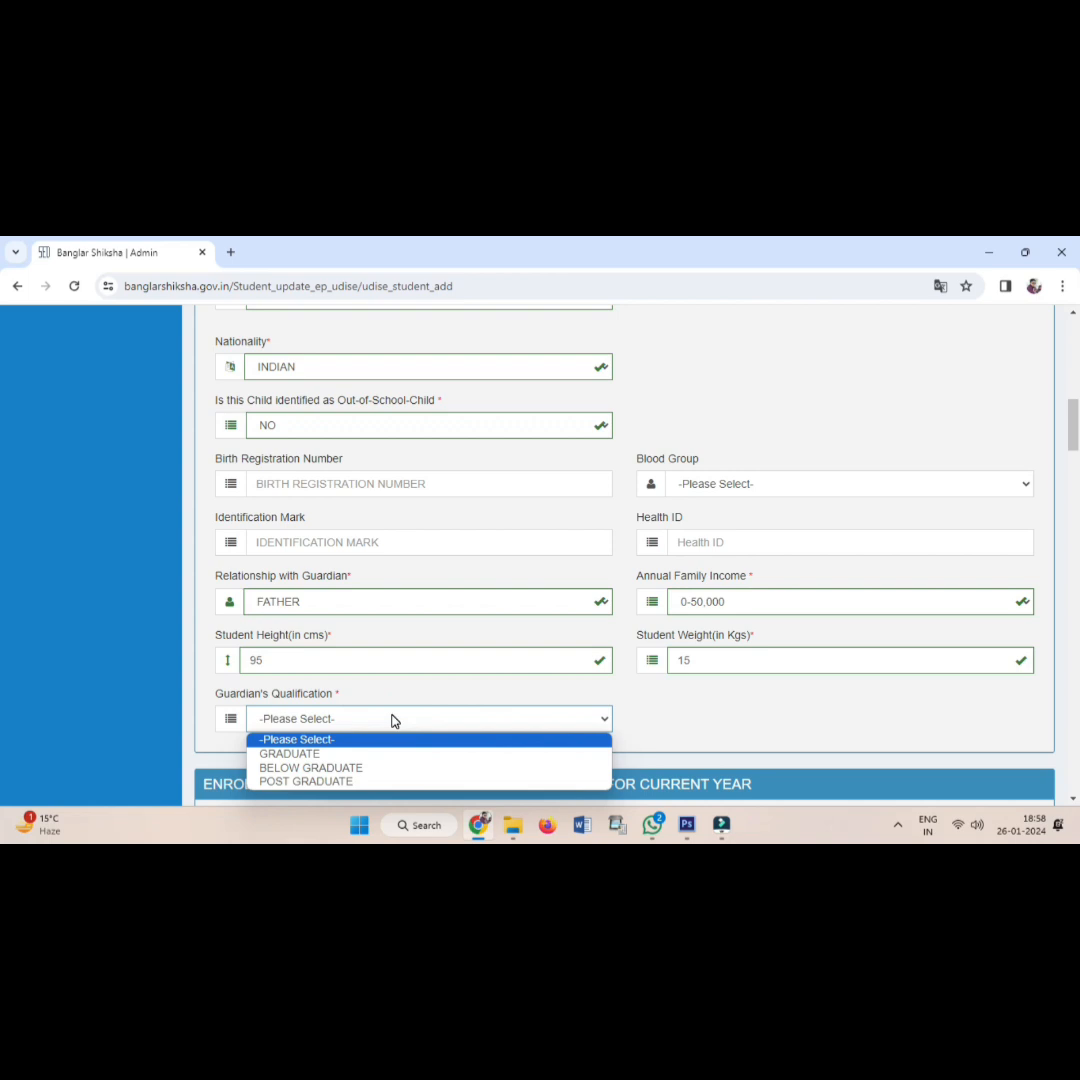
left_click(363, 768)
Enter admission number 3, admission date 26-01-2024, and previous-year status Anganwadi/ ECCE Centre.
scroll(405, 754, "down", 3)
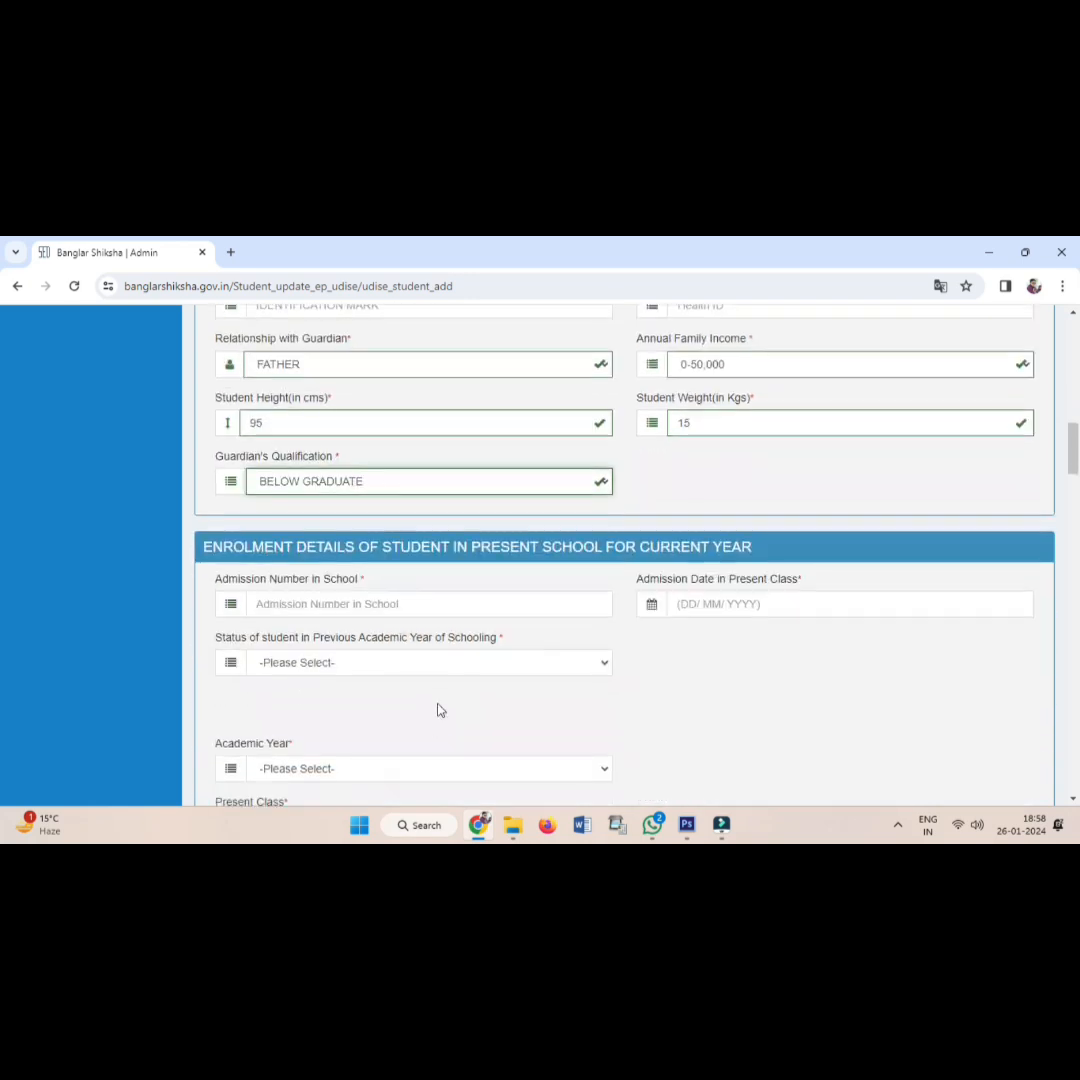
left_click(370, 600)
type("3")
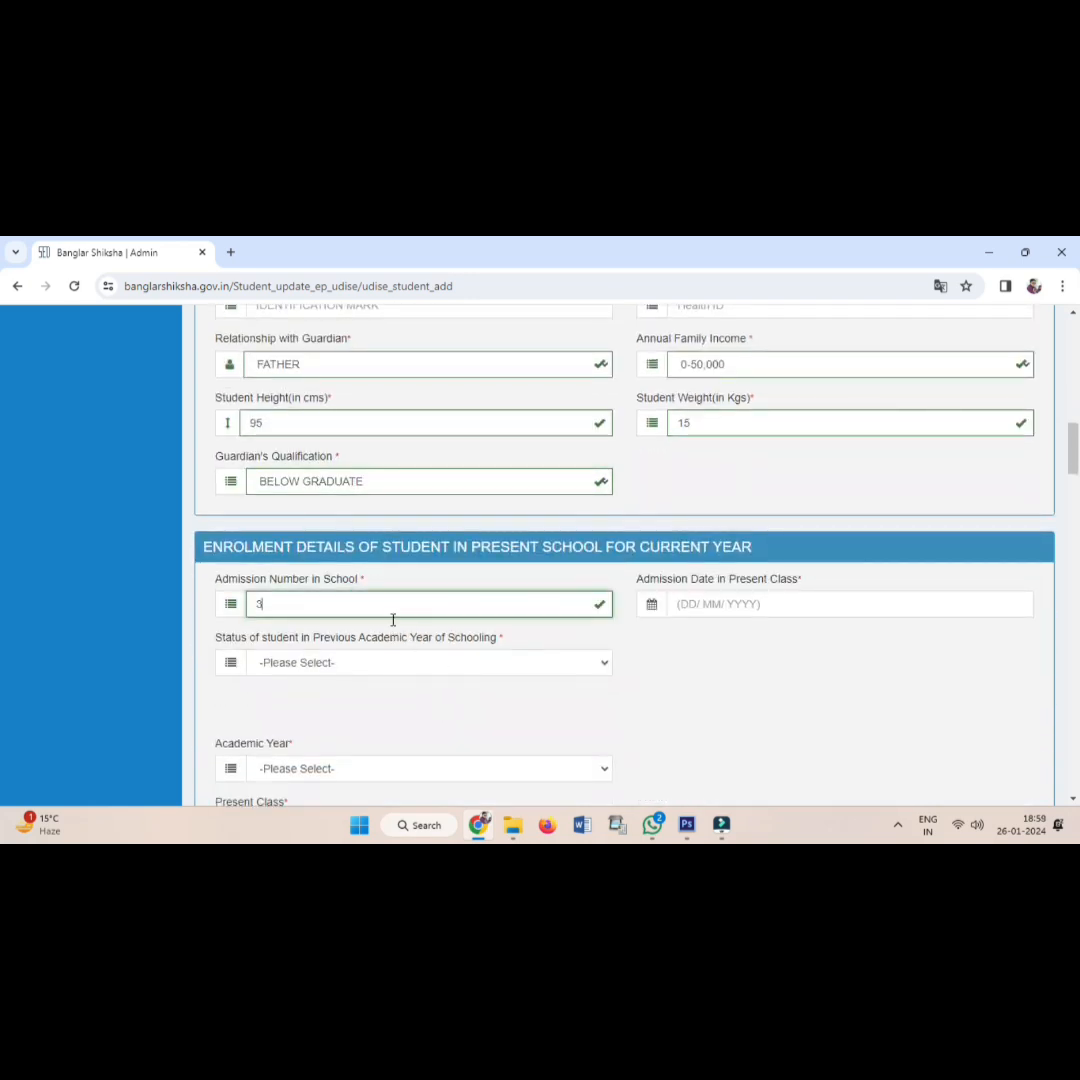
left_click(684, 606)
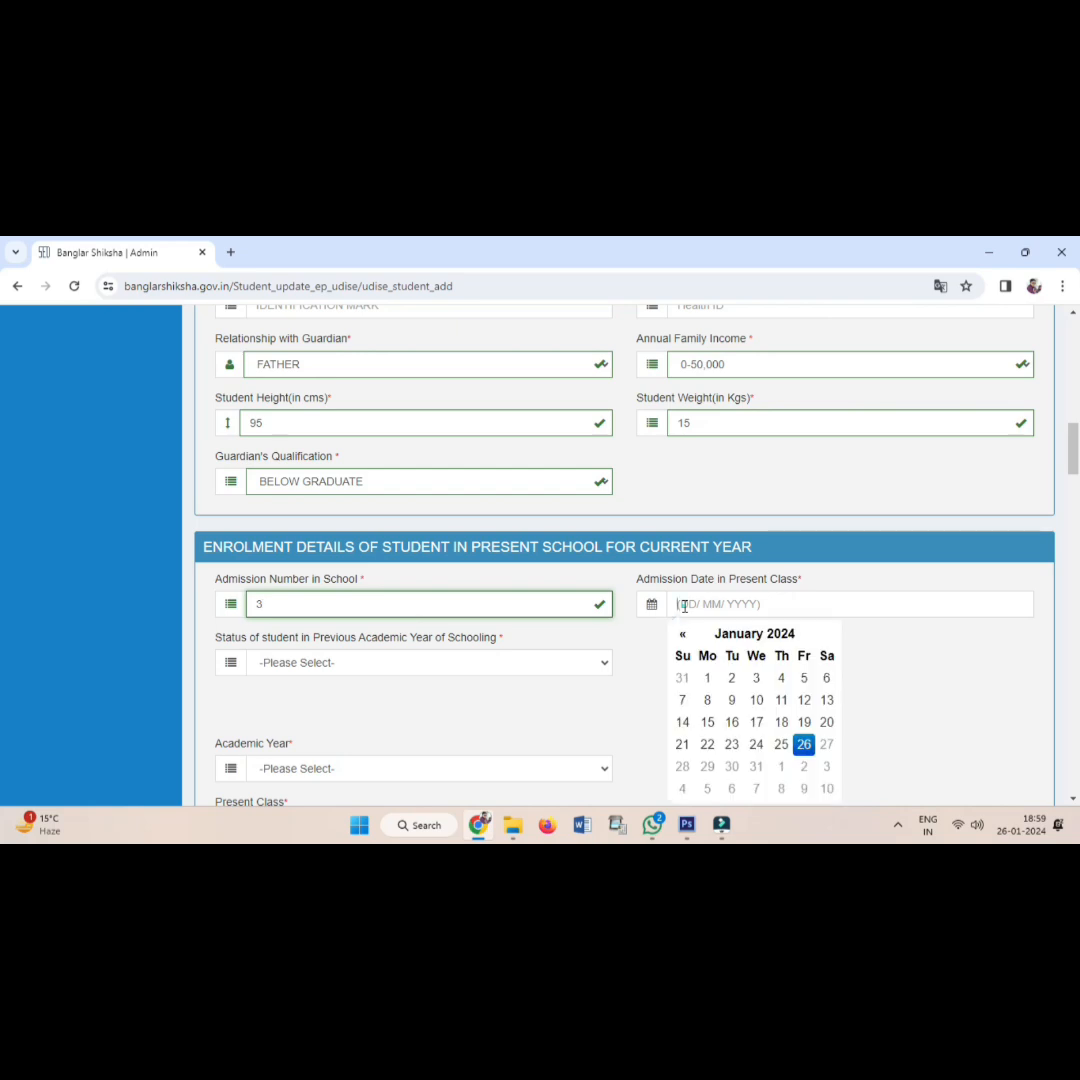
left_click(804, 745)
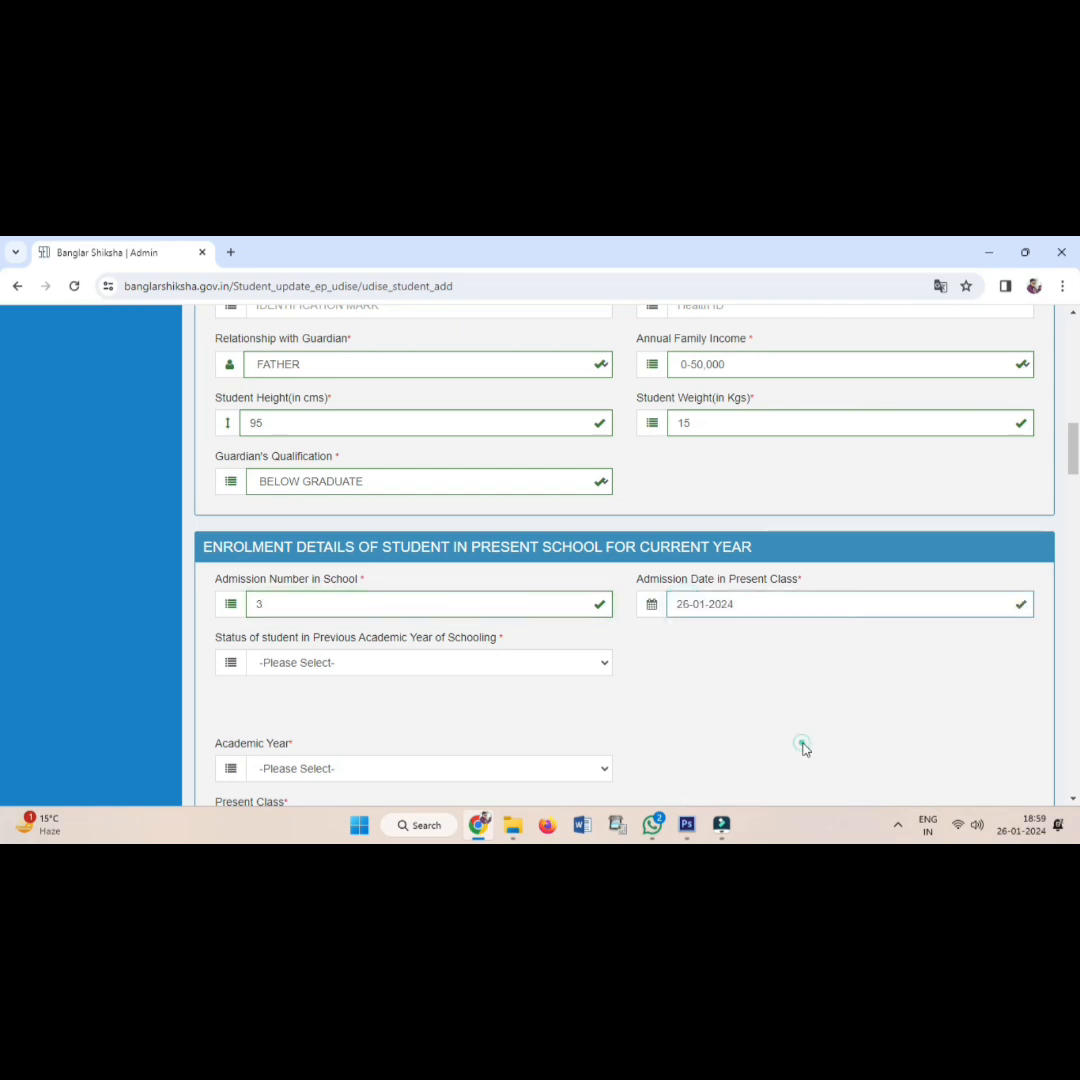
left_click(296, 664)
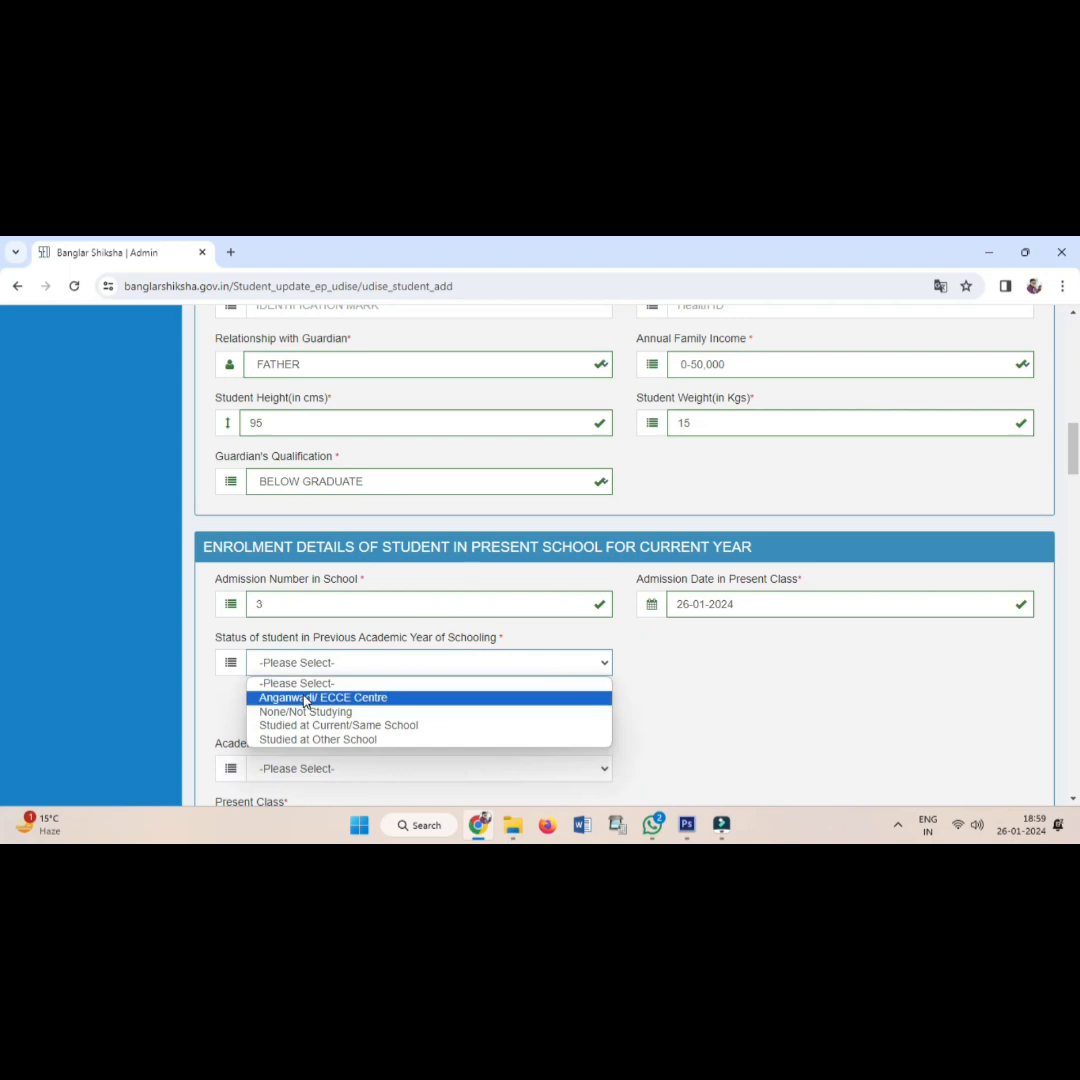
left_click(306, 698)
Set present class to PRE PRIMARY and academic year to 2024.
scroll(330, 700, "down", 4)
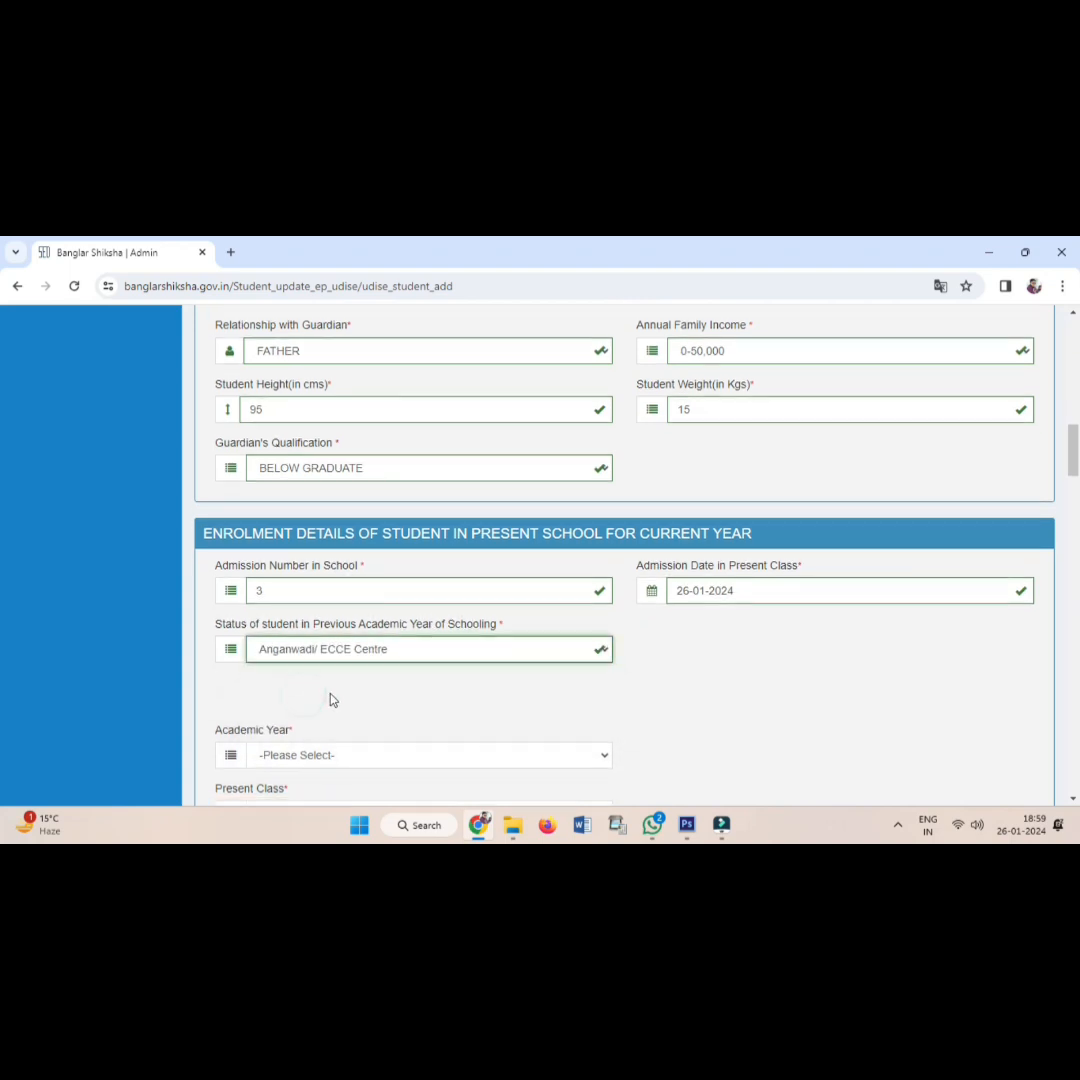
left_click(295, 533)
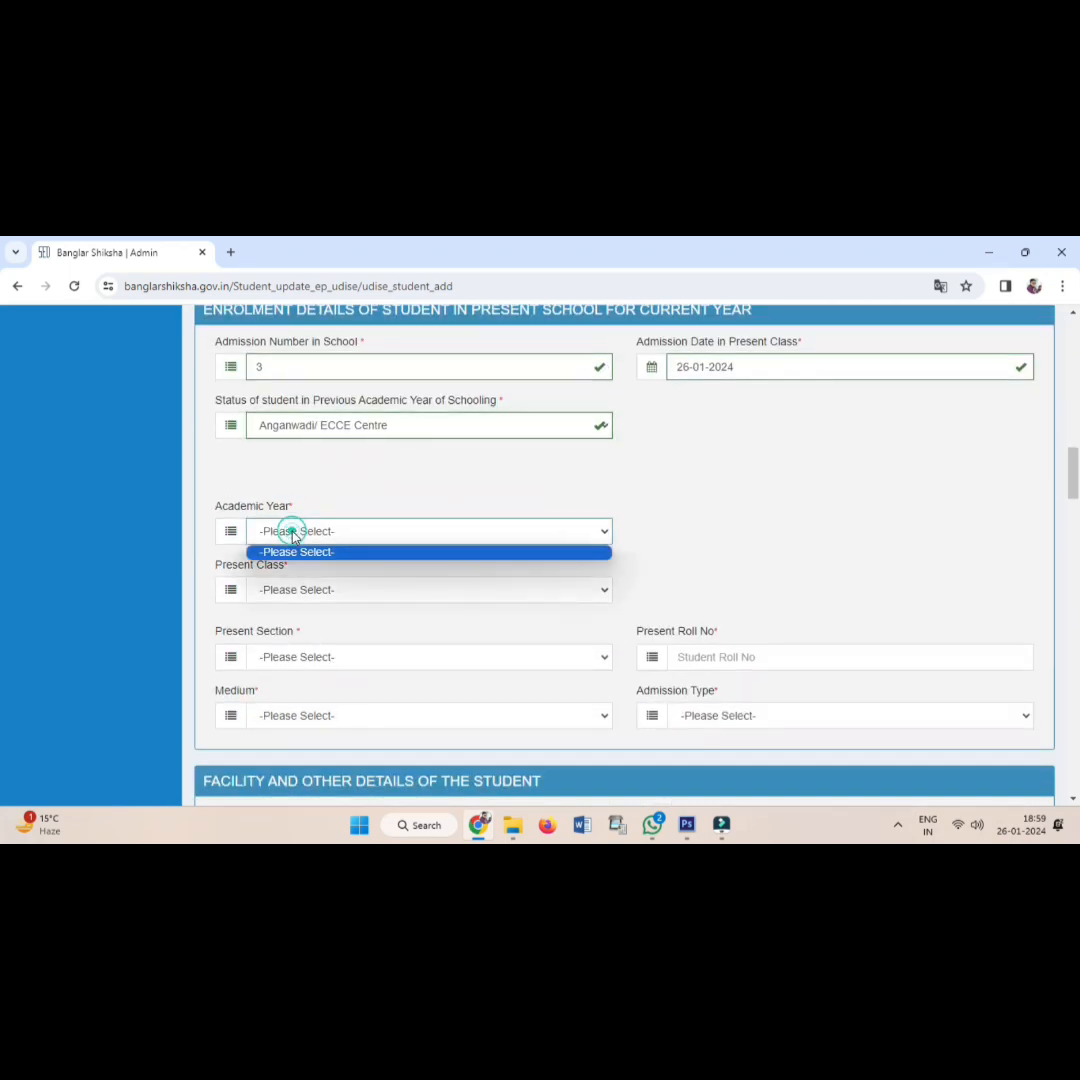
left_click(294, 588)
left_click(294, 588)
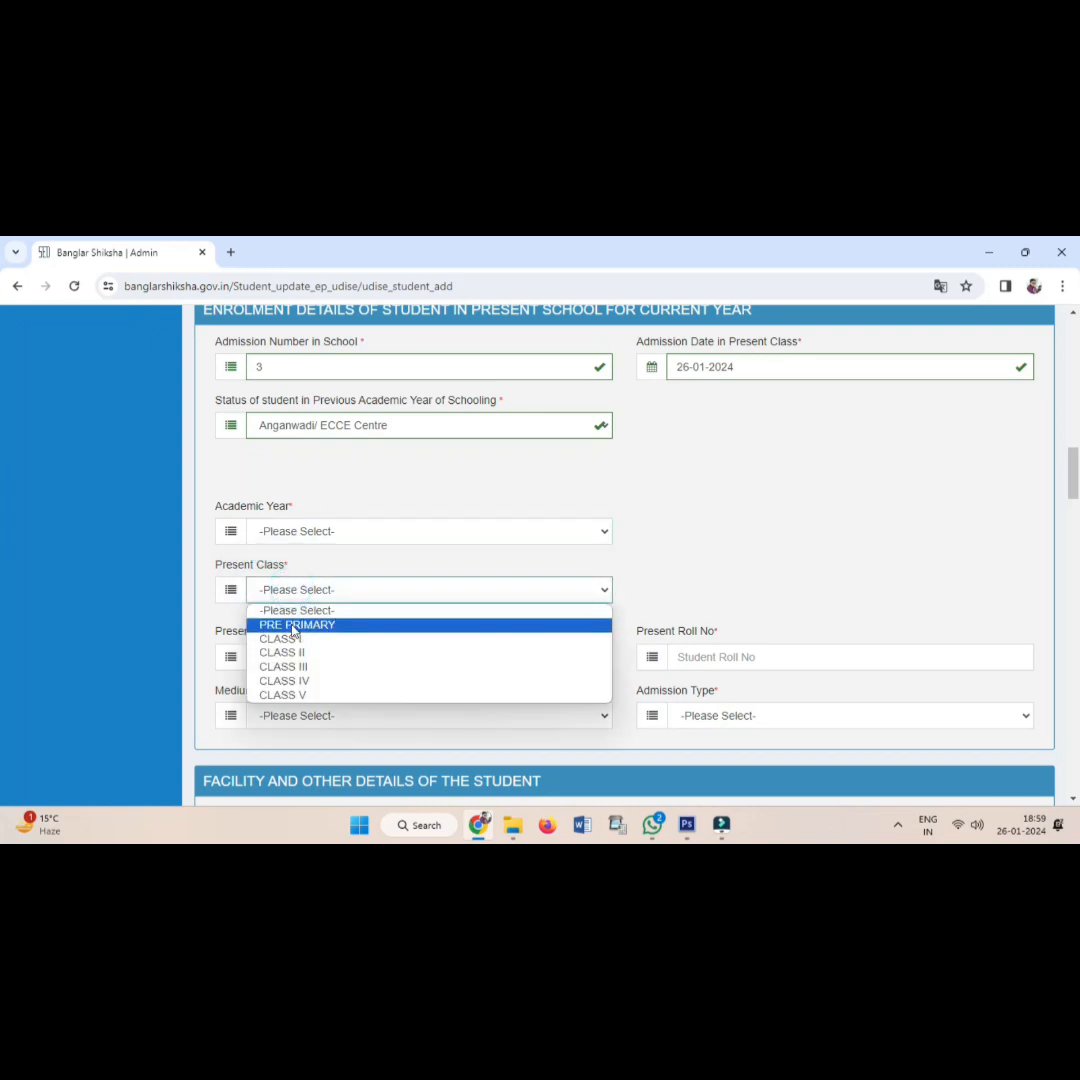
left_click(293, 624)
left_click(293, 533)
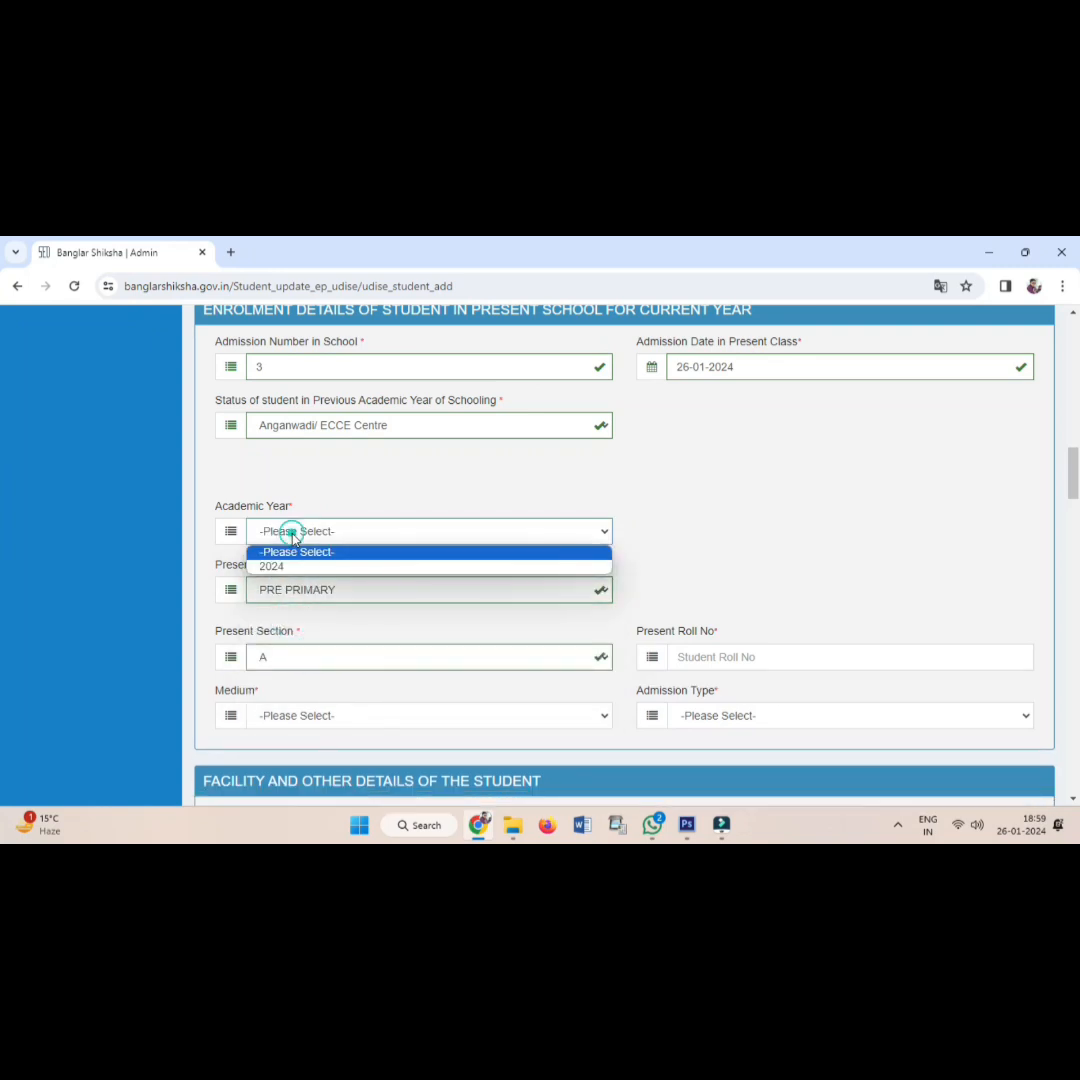
left_click(292, 568)
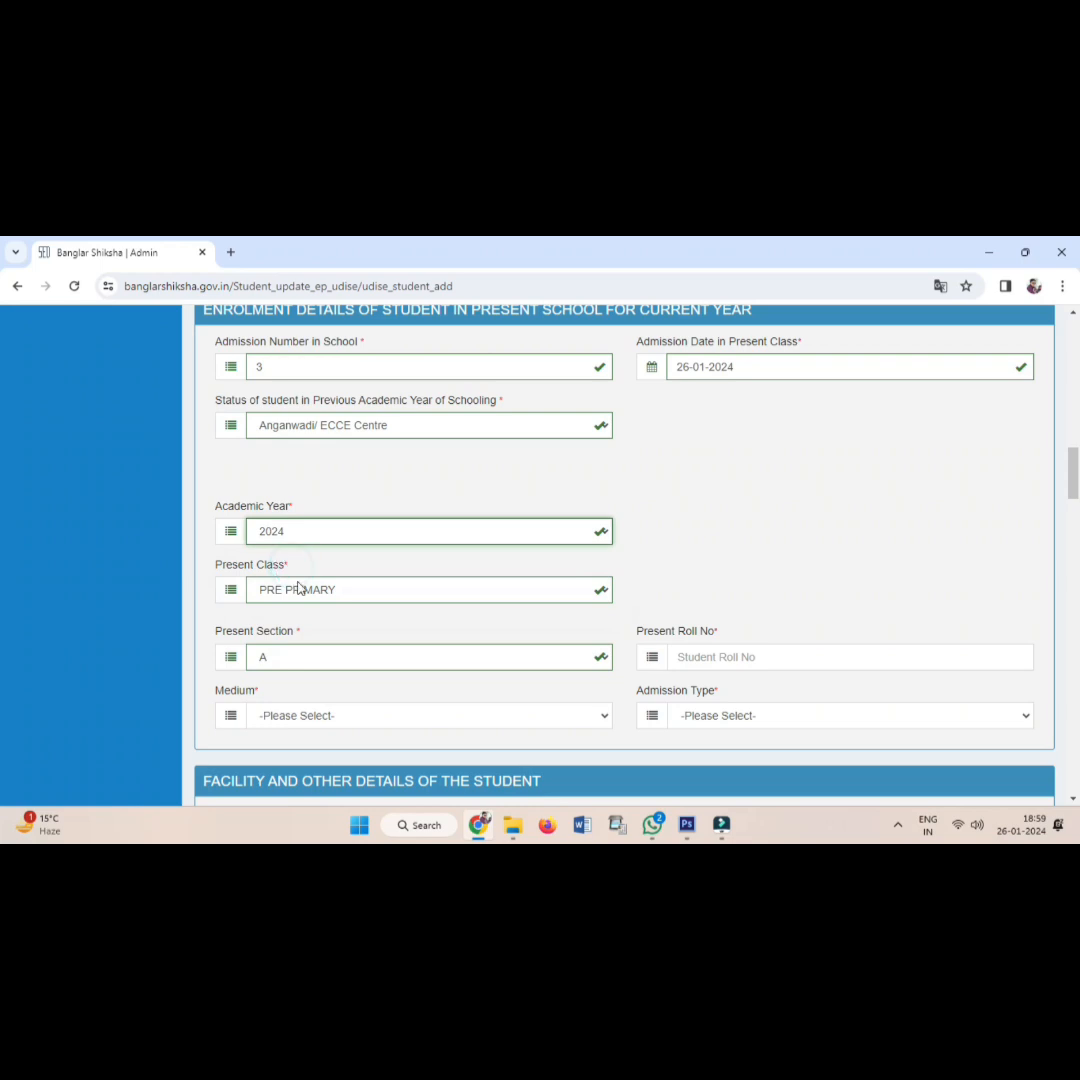
scroll(306, 590, "down", 1)
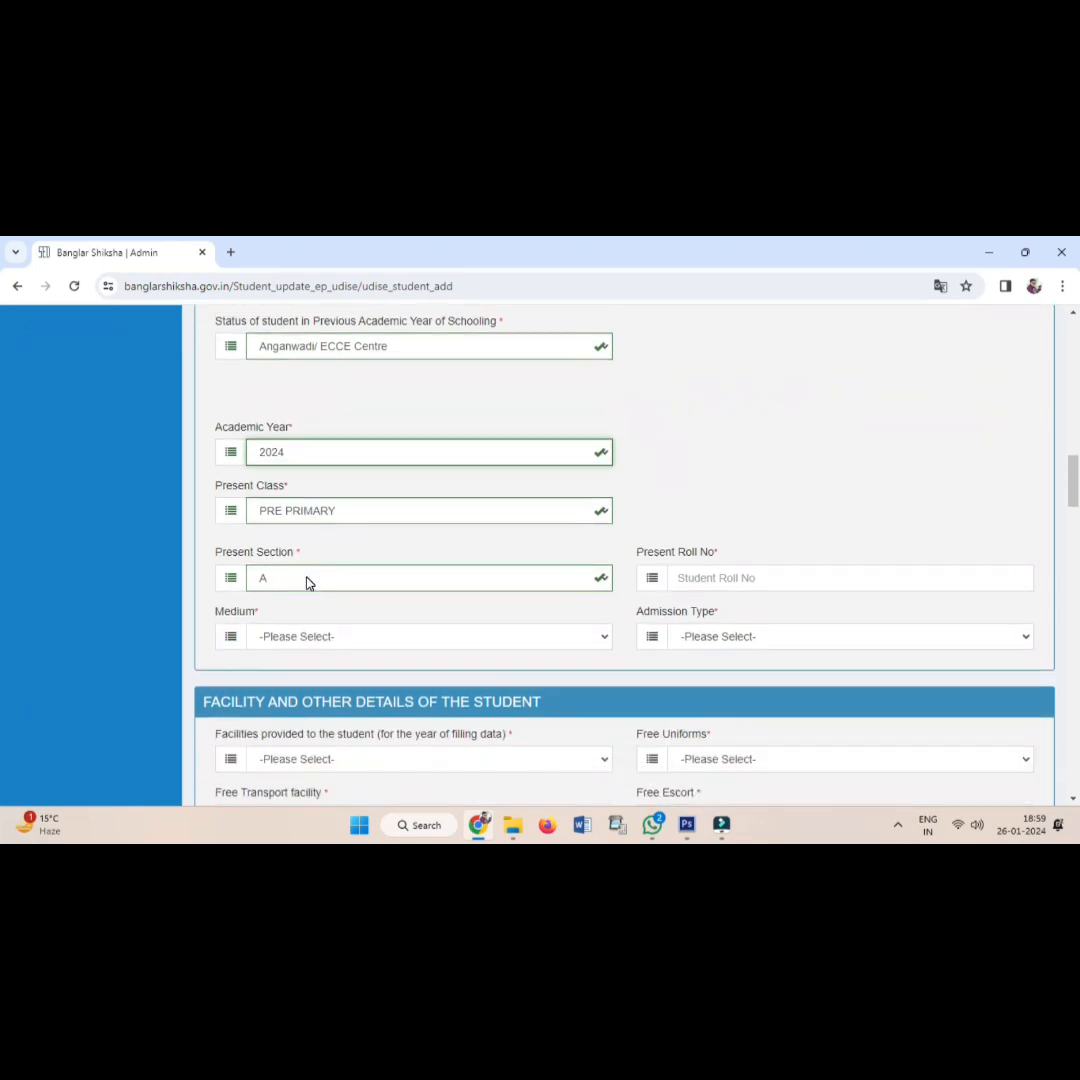
Enter roll number 3, choose BENGALI medium and FIRST TIME ADMISSION.
left_click(721, 577)
type("3")
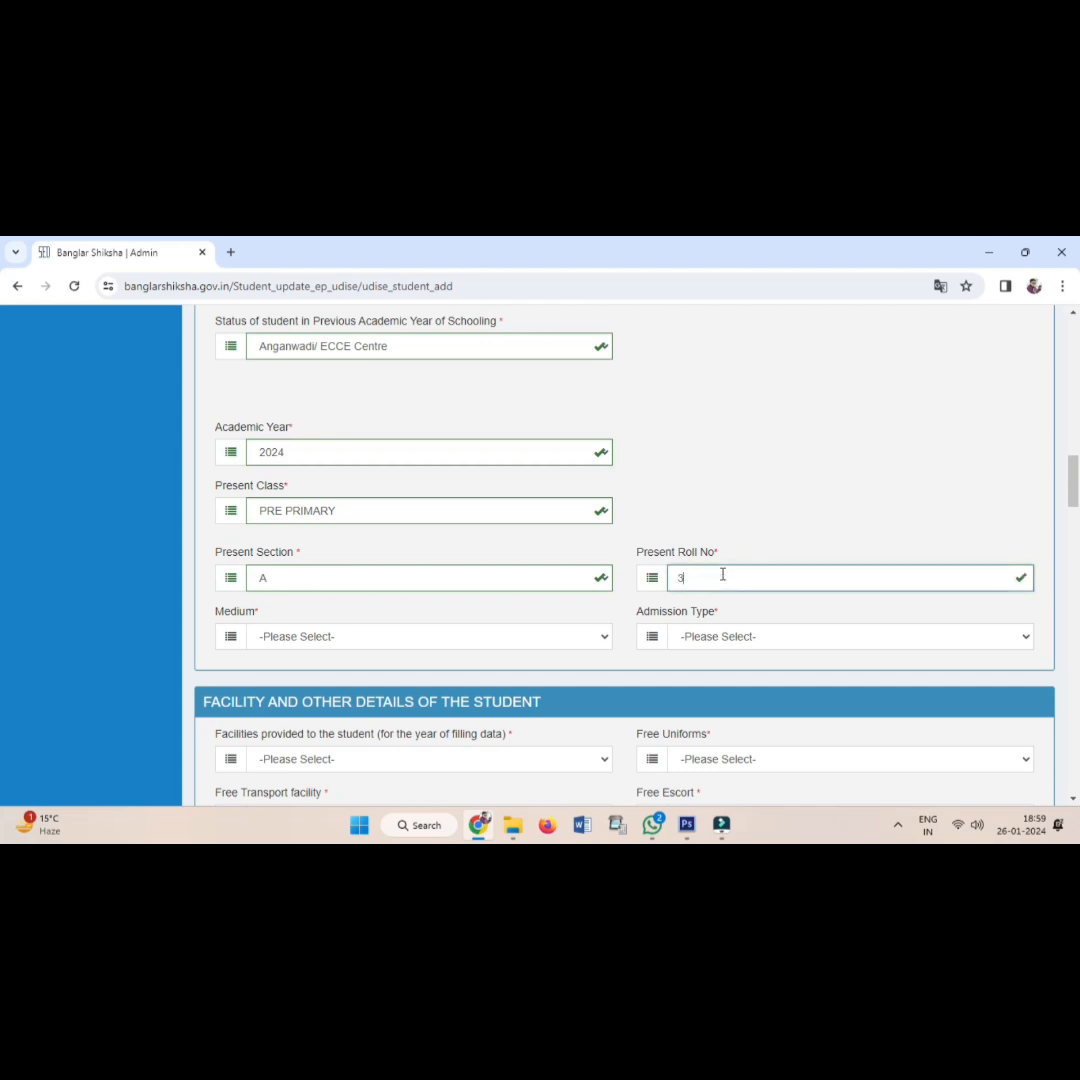
left_click(340, 640)
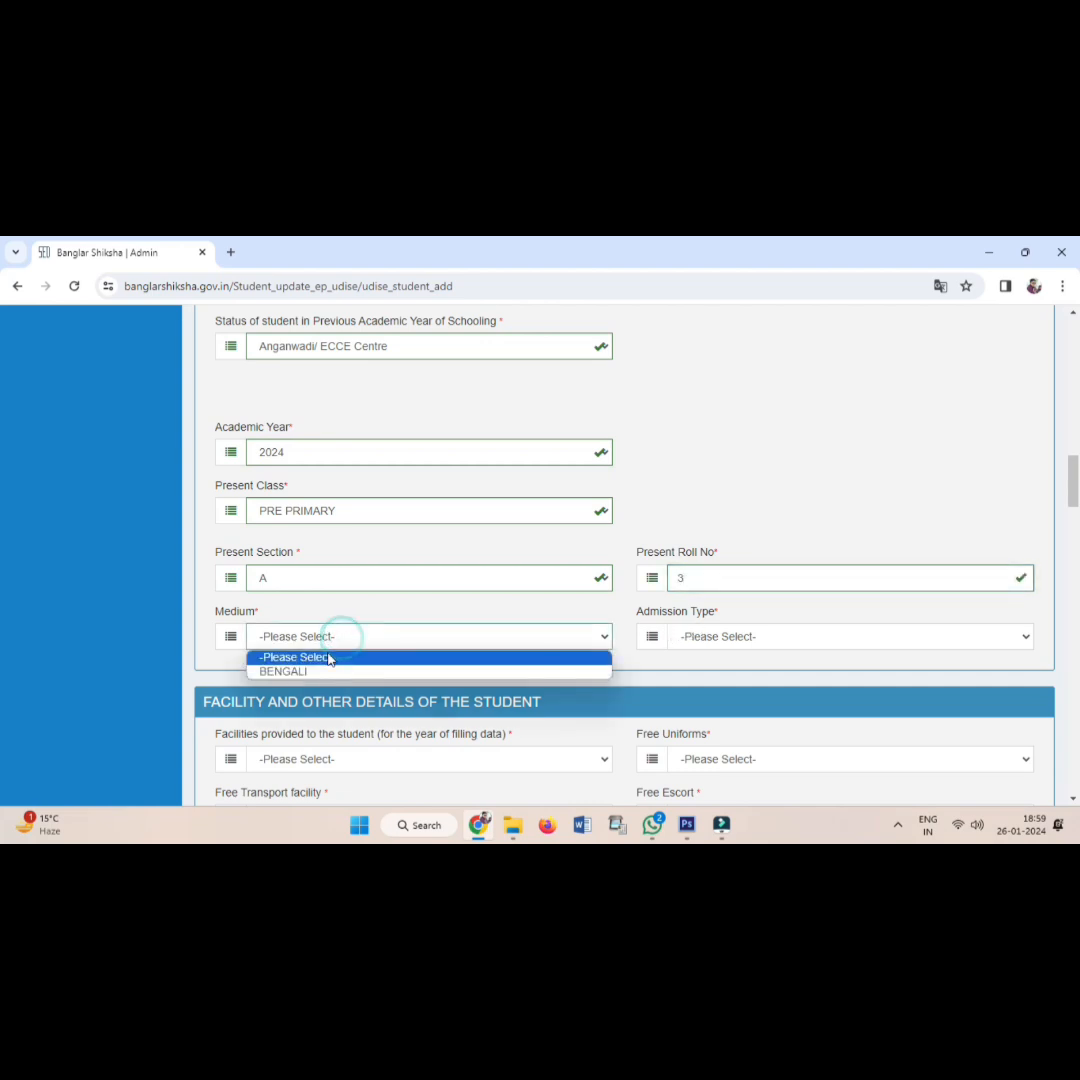
left_click(328, 672)
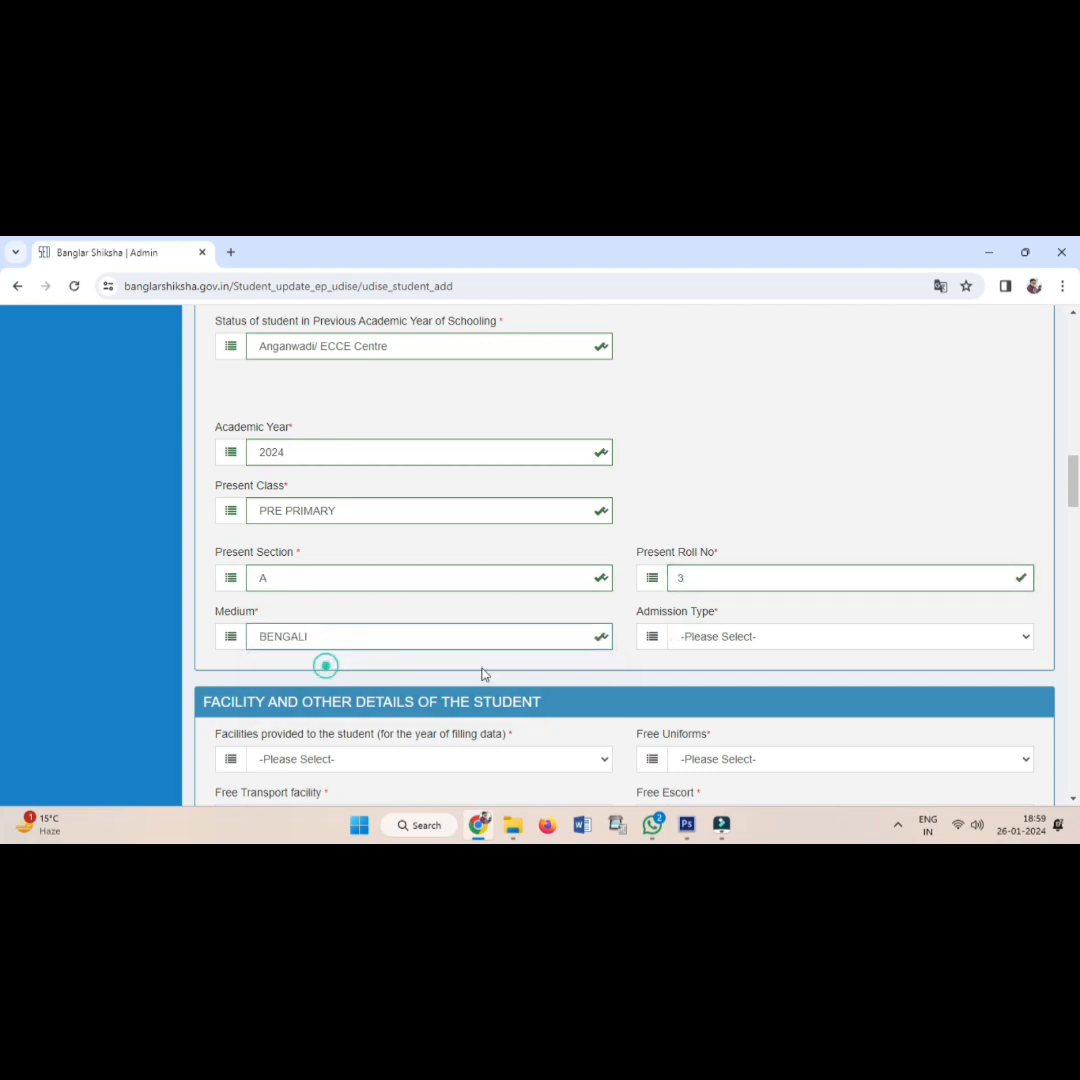
left_click(716, 646)
left_click(716, 672)
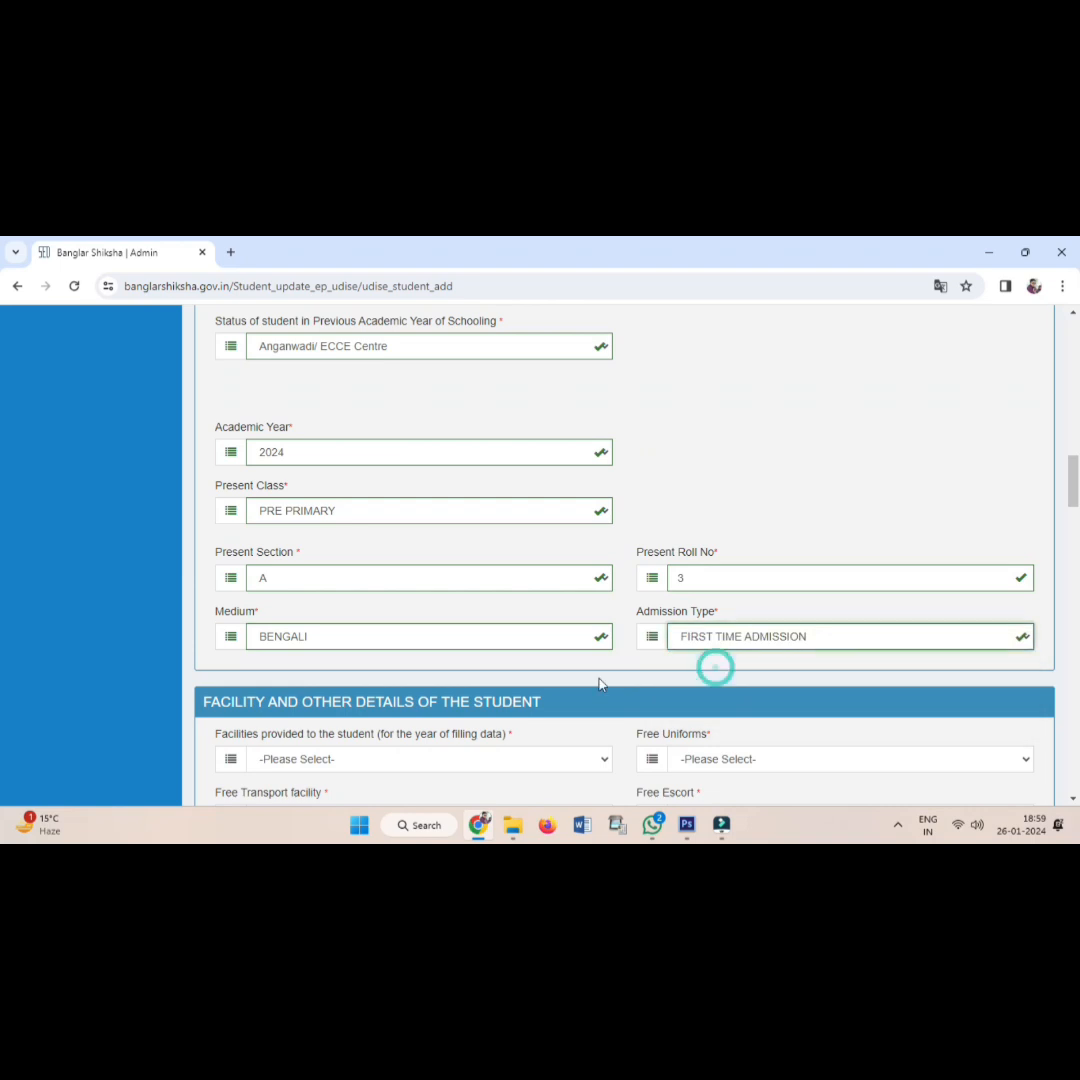
scroll(525, 668, "down", 2)
Answer NO for facilities provided, free transport, free hostel and free bicycle.
left_click(307, 528)
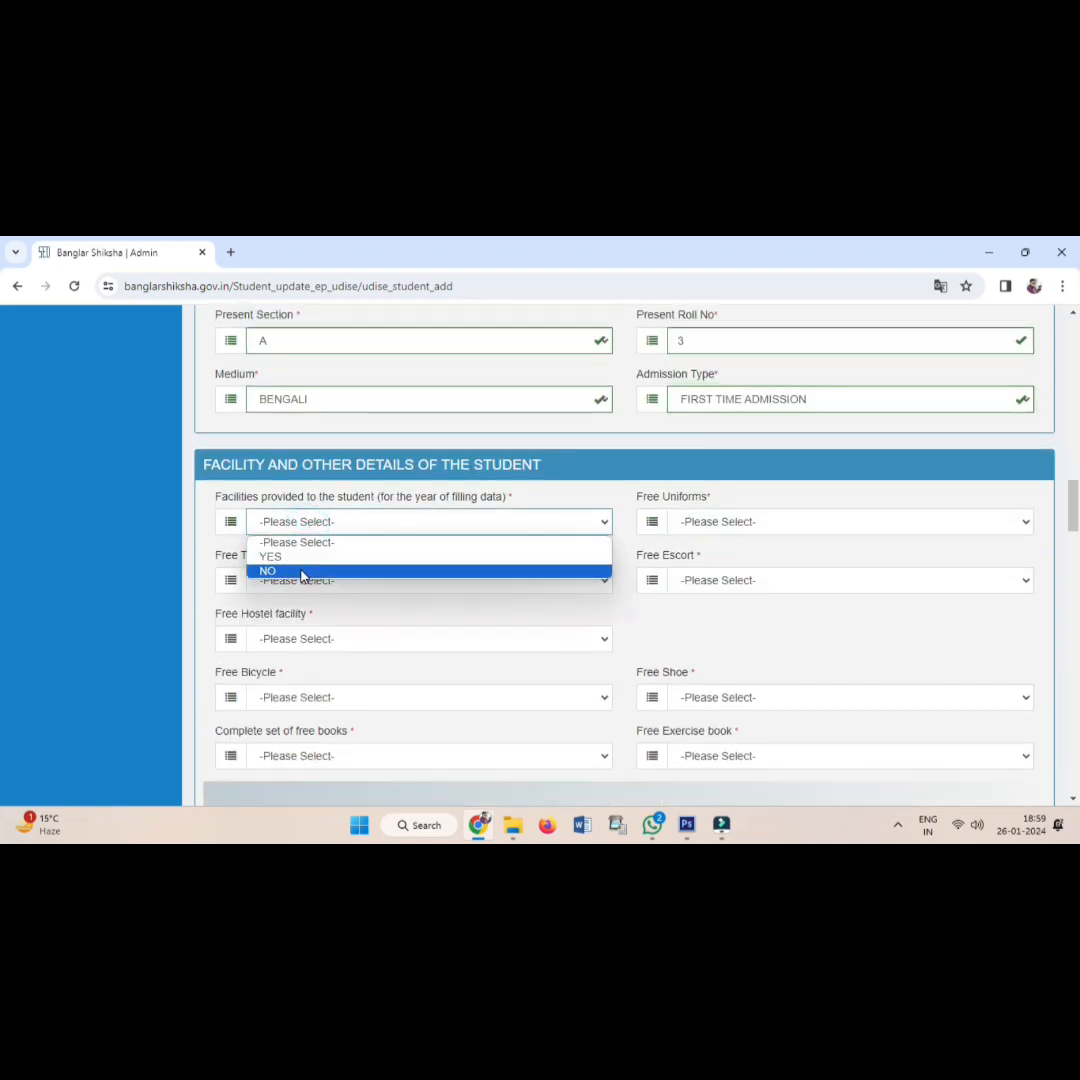
left_click(301, 572)
left_click(297, 588)
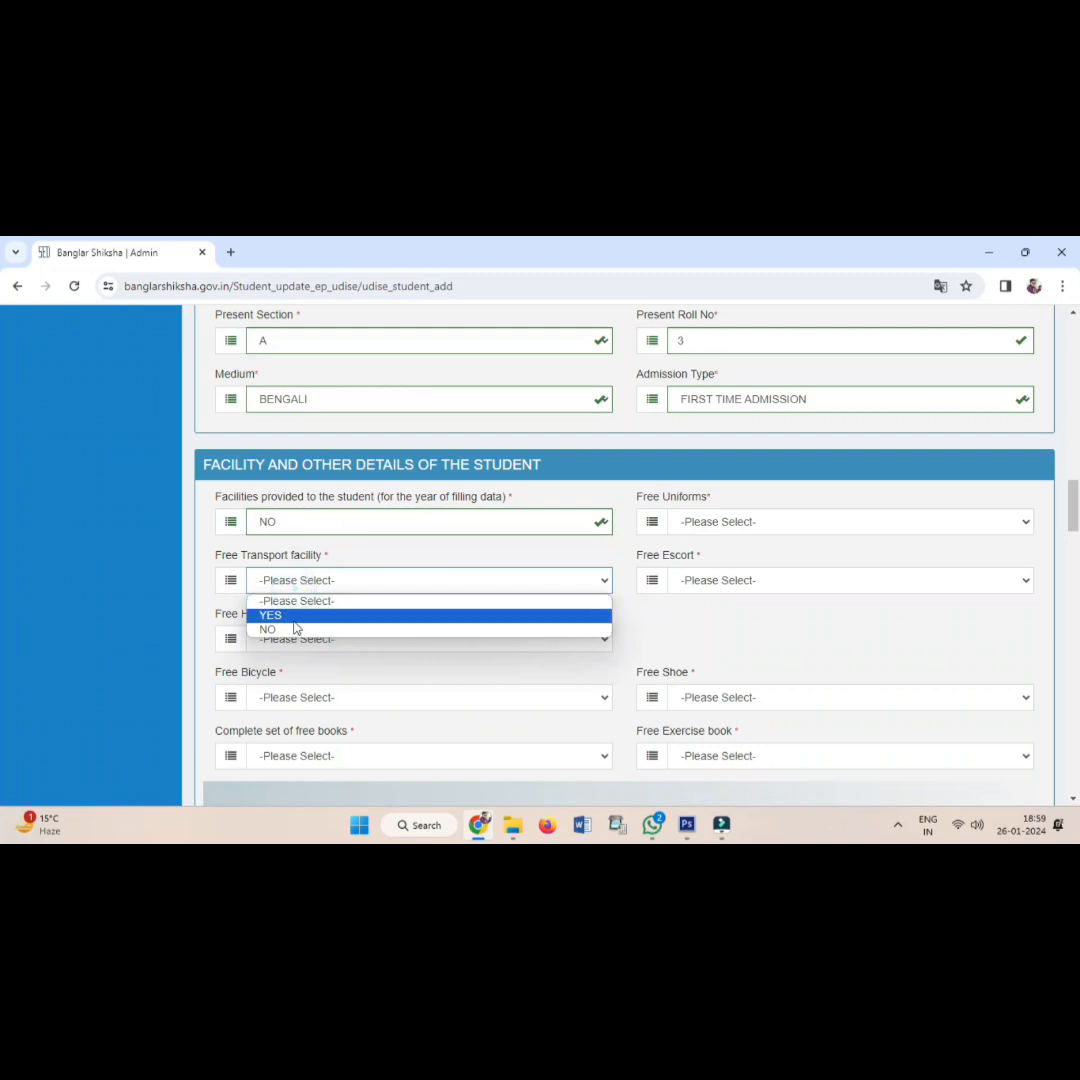
left_click(295, 630)
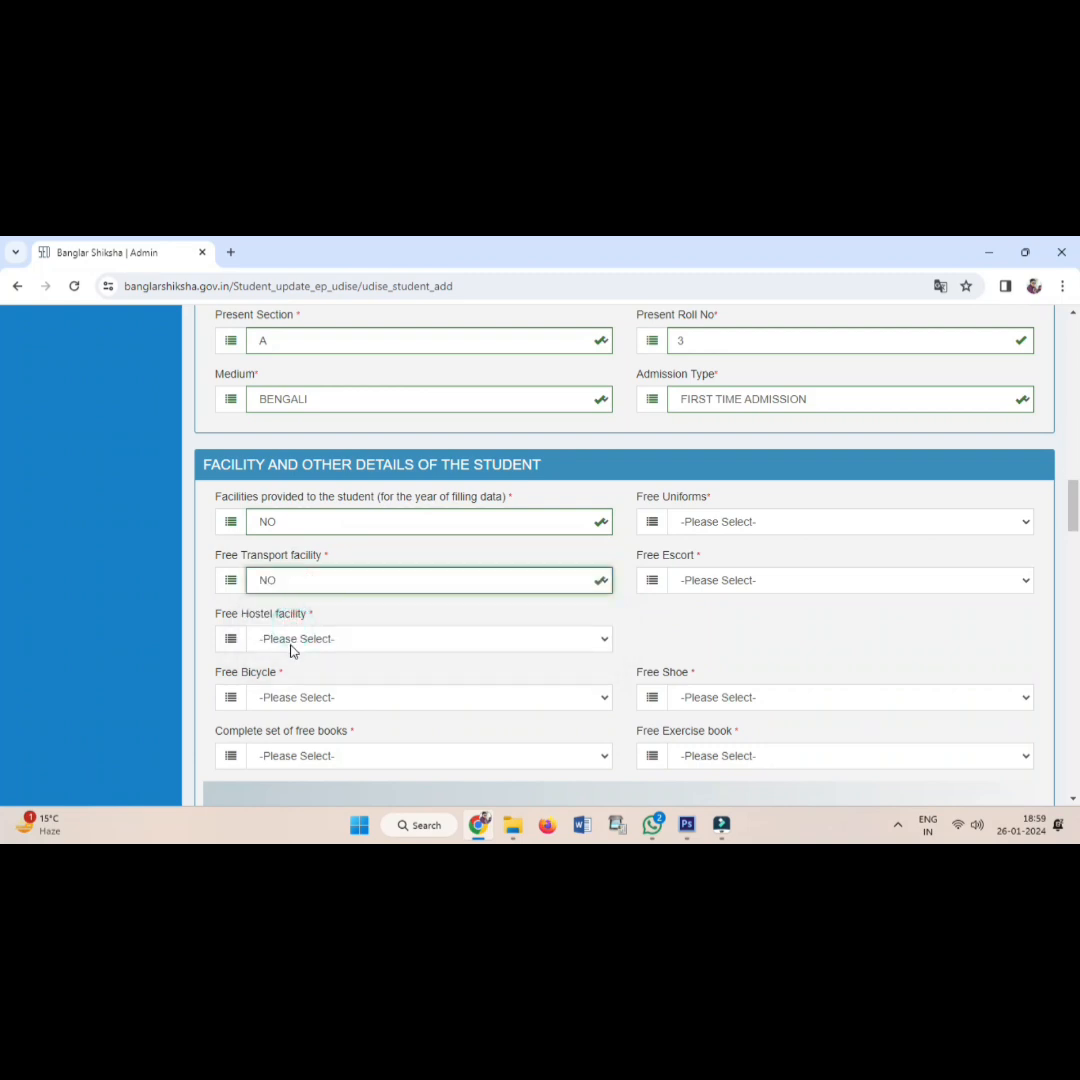
left_click(292, 651)
left_click(282, 690)
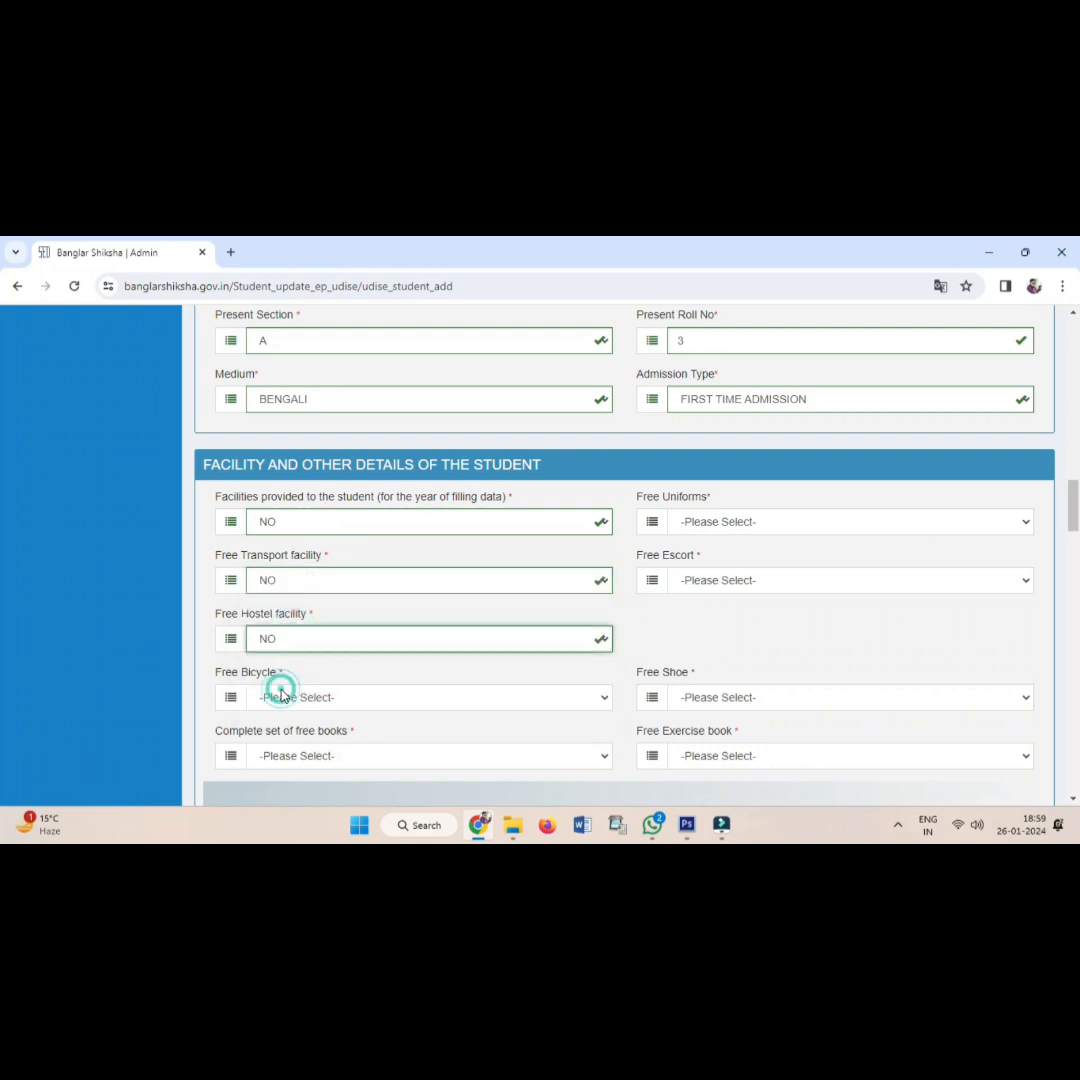
left_click(281, 696)
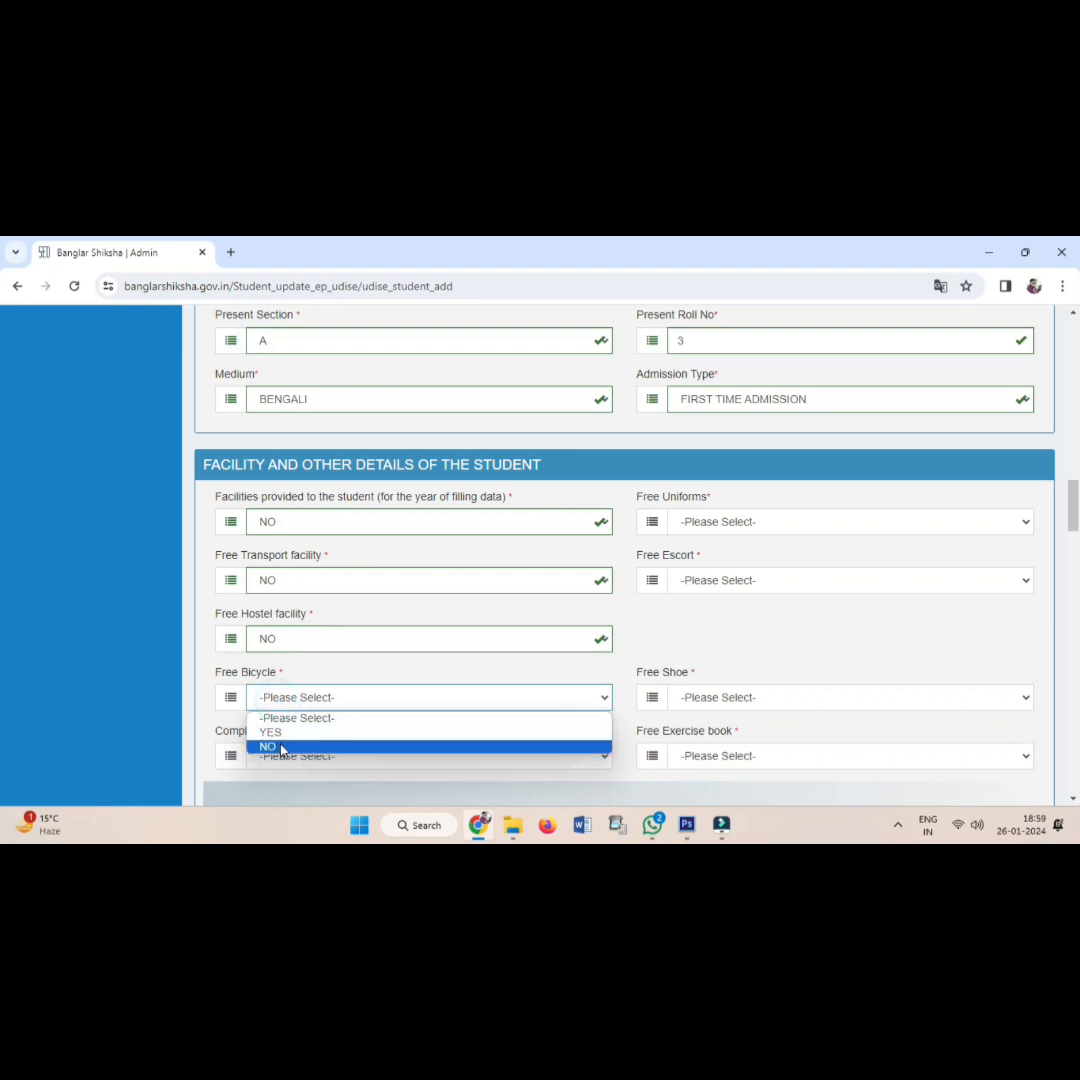
left_click(281, 749)
scroll(290, 690, "down", 2)
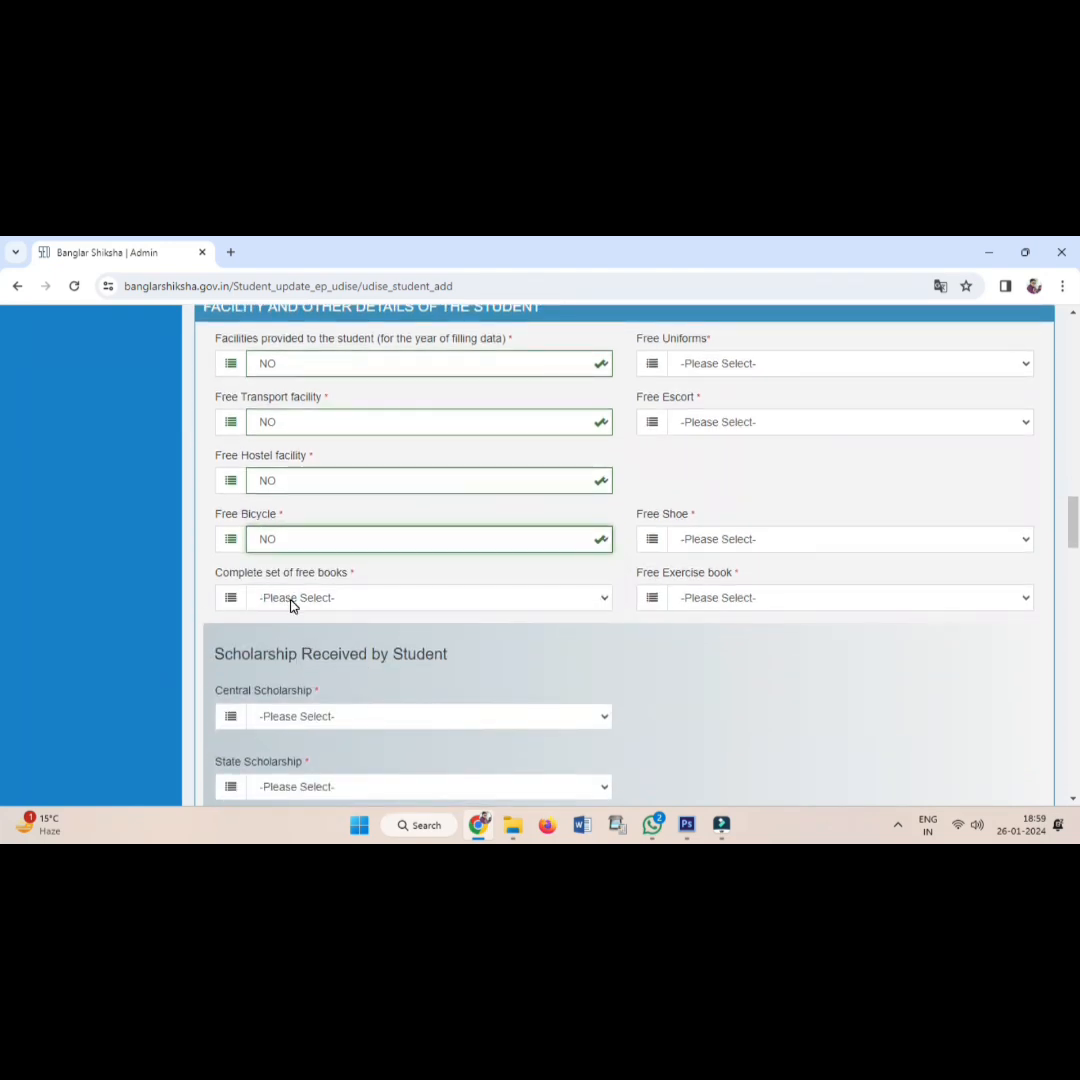
Answer YES for free books, uniforms and shoes; NO for free escort and exercise book.
left_click(291, 605)
left_click(288, 632)
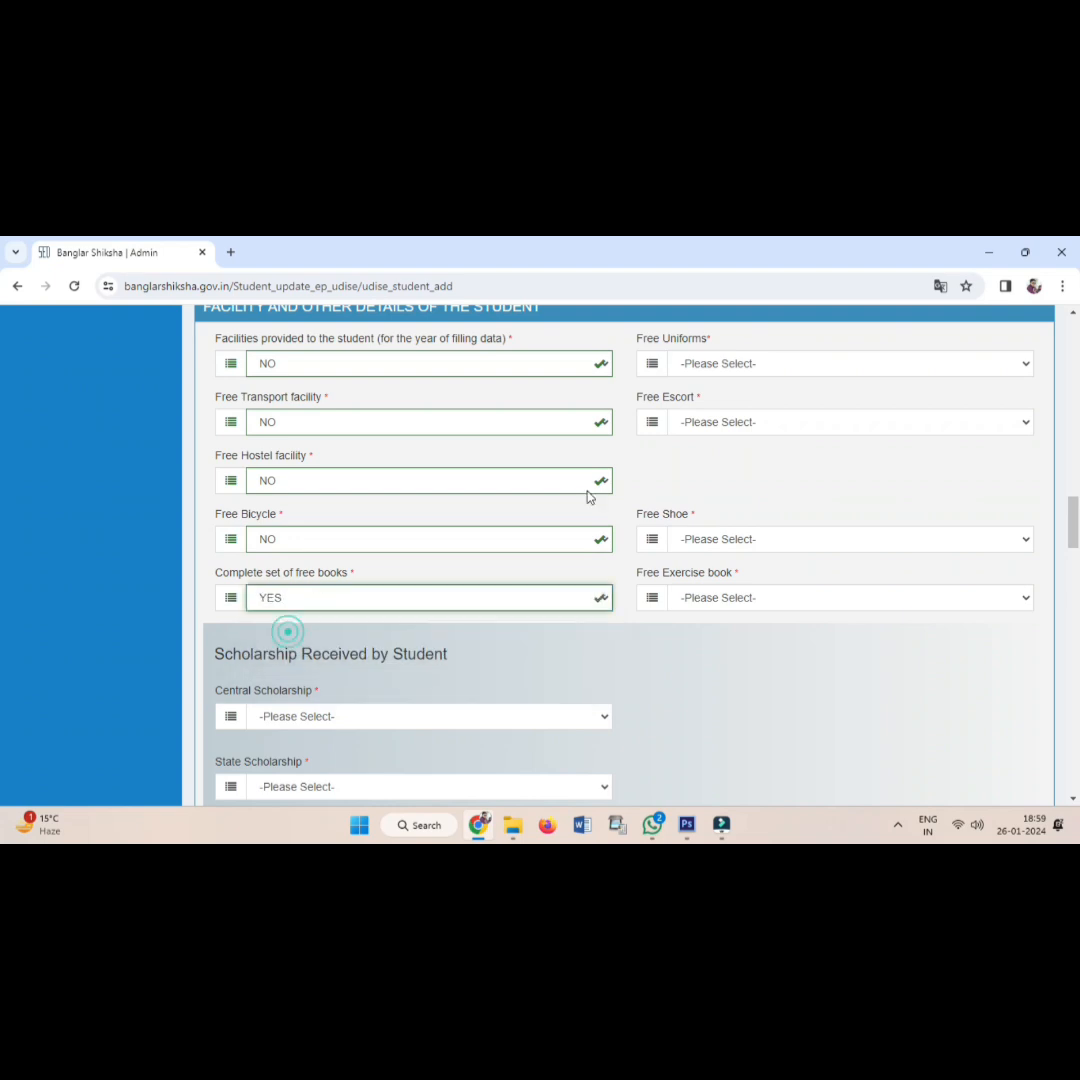
left_click(703, 364)
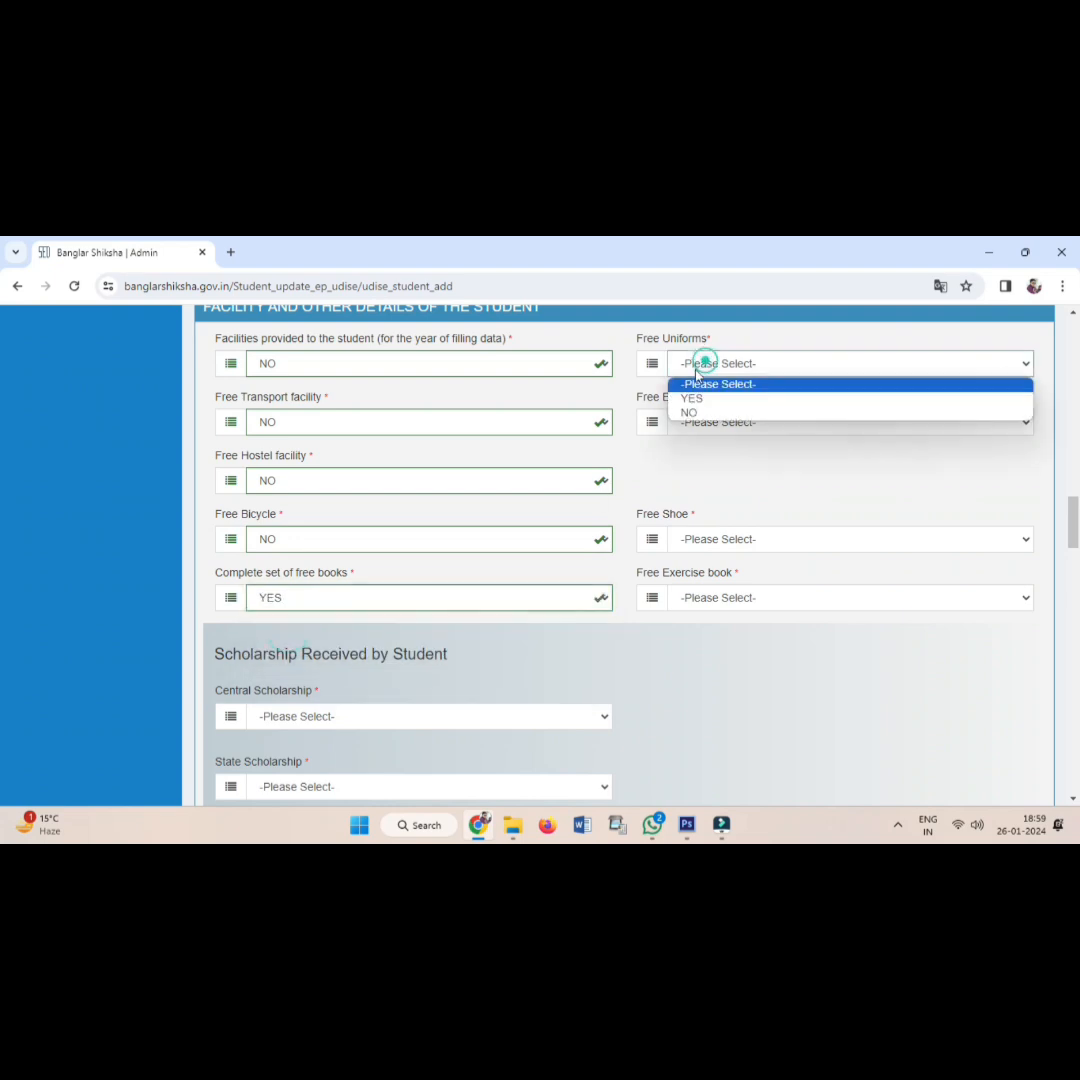
left_click(691, 398)
left_click(685, 423)
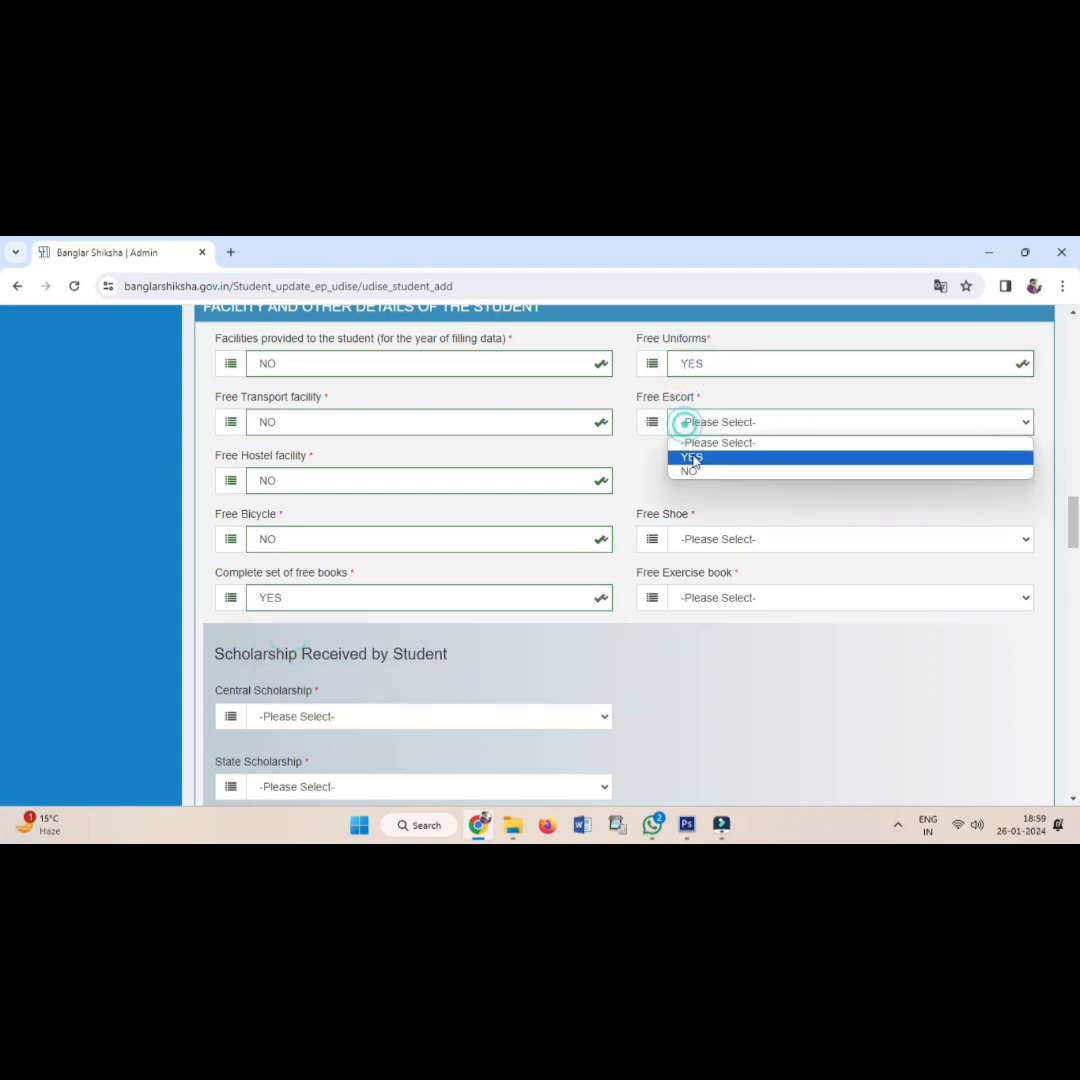
left_click(694, 471)
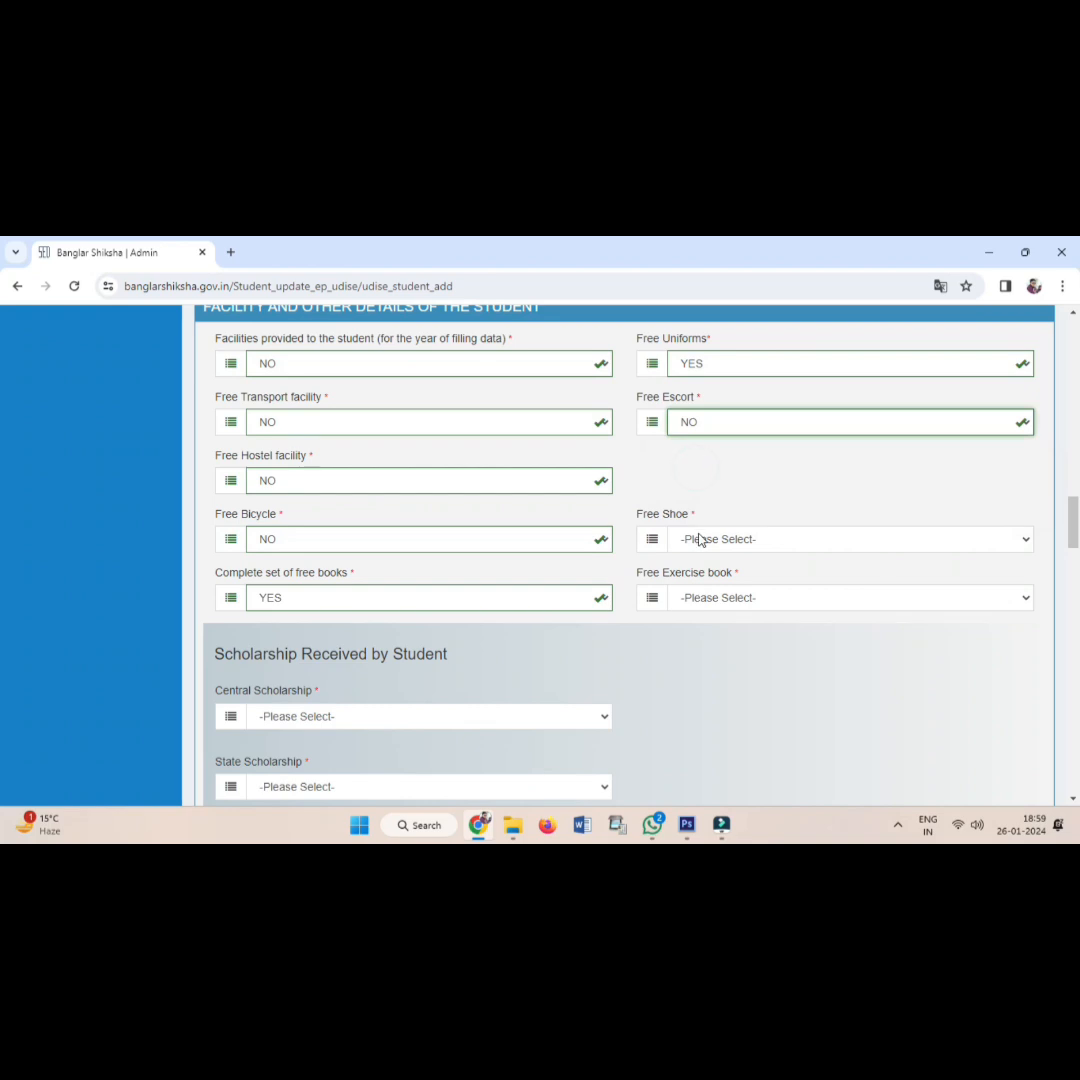
left_click(696, 540)
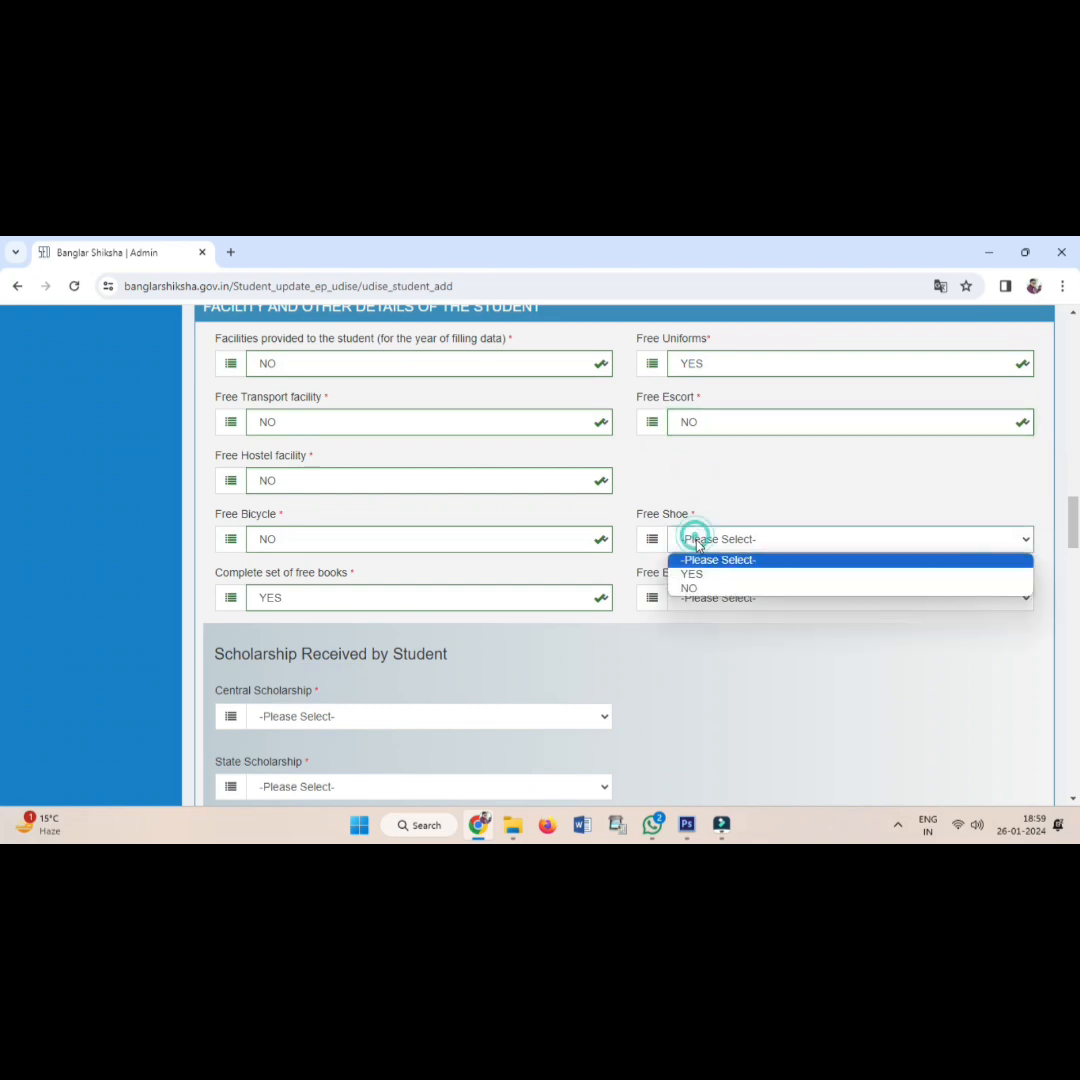
left_click(710, 590)
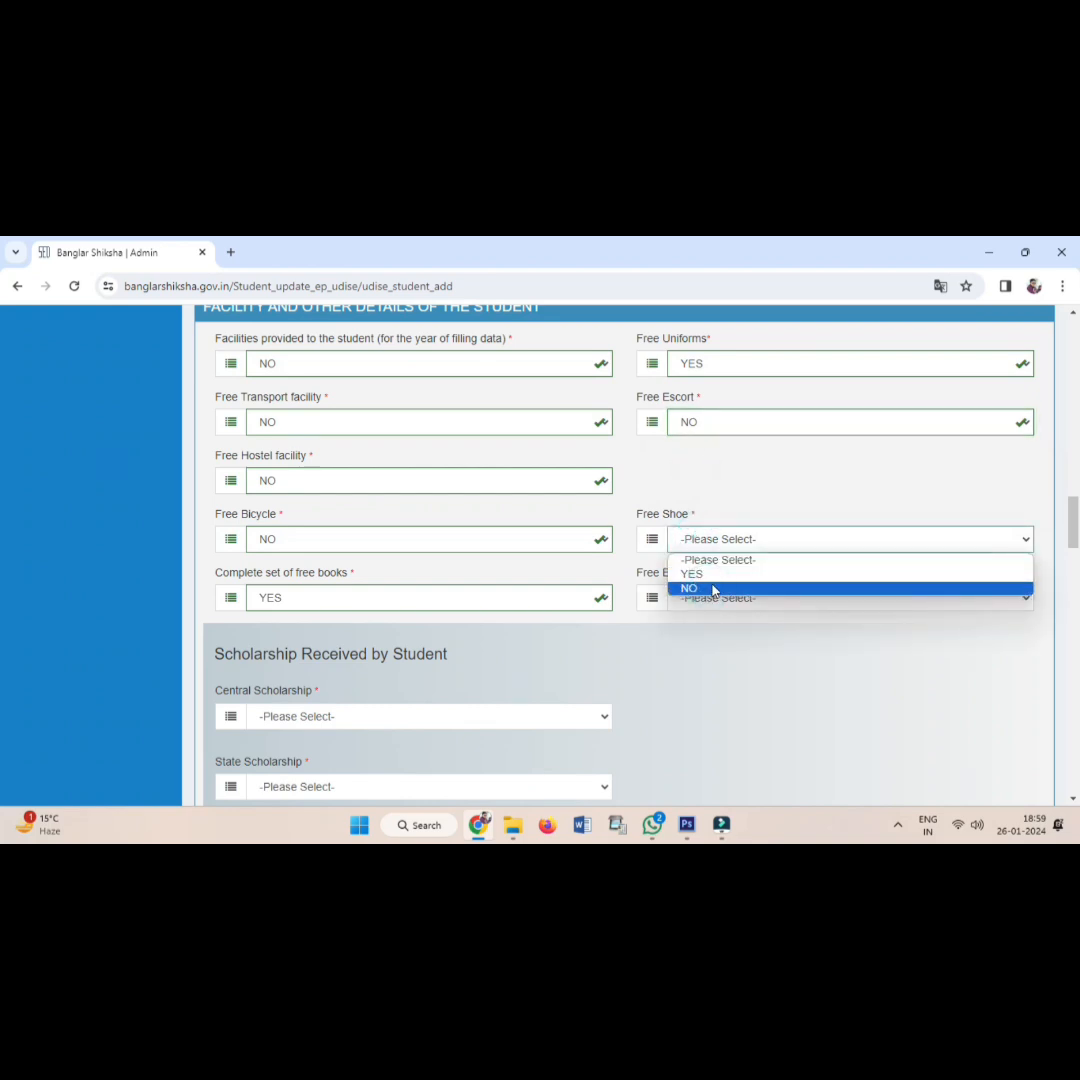
left_click(711, 576)
left_click(712, 600)
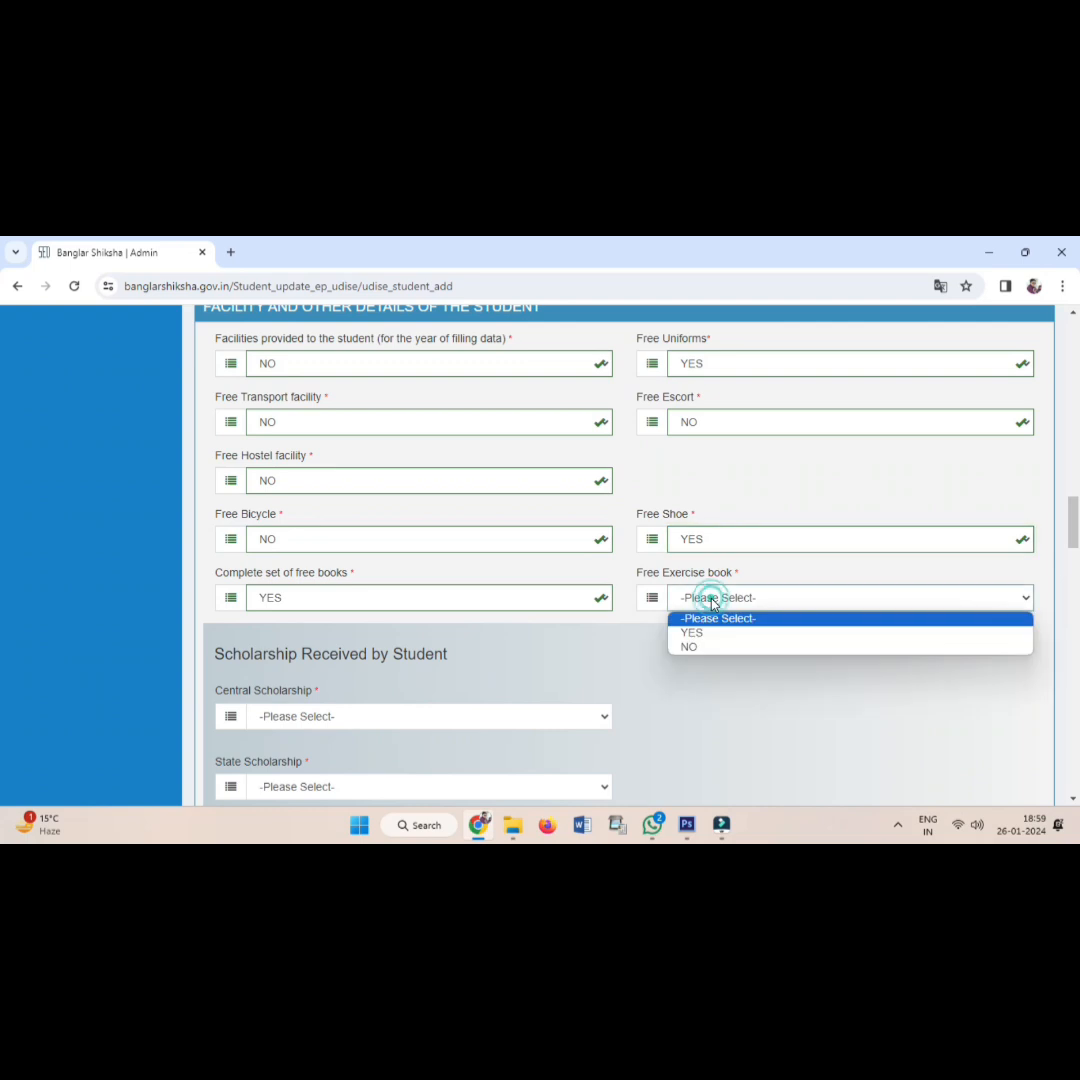
left_click(712, 646)
scroll(709, 631, "down", 1)
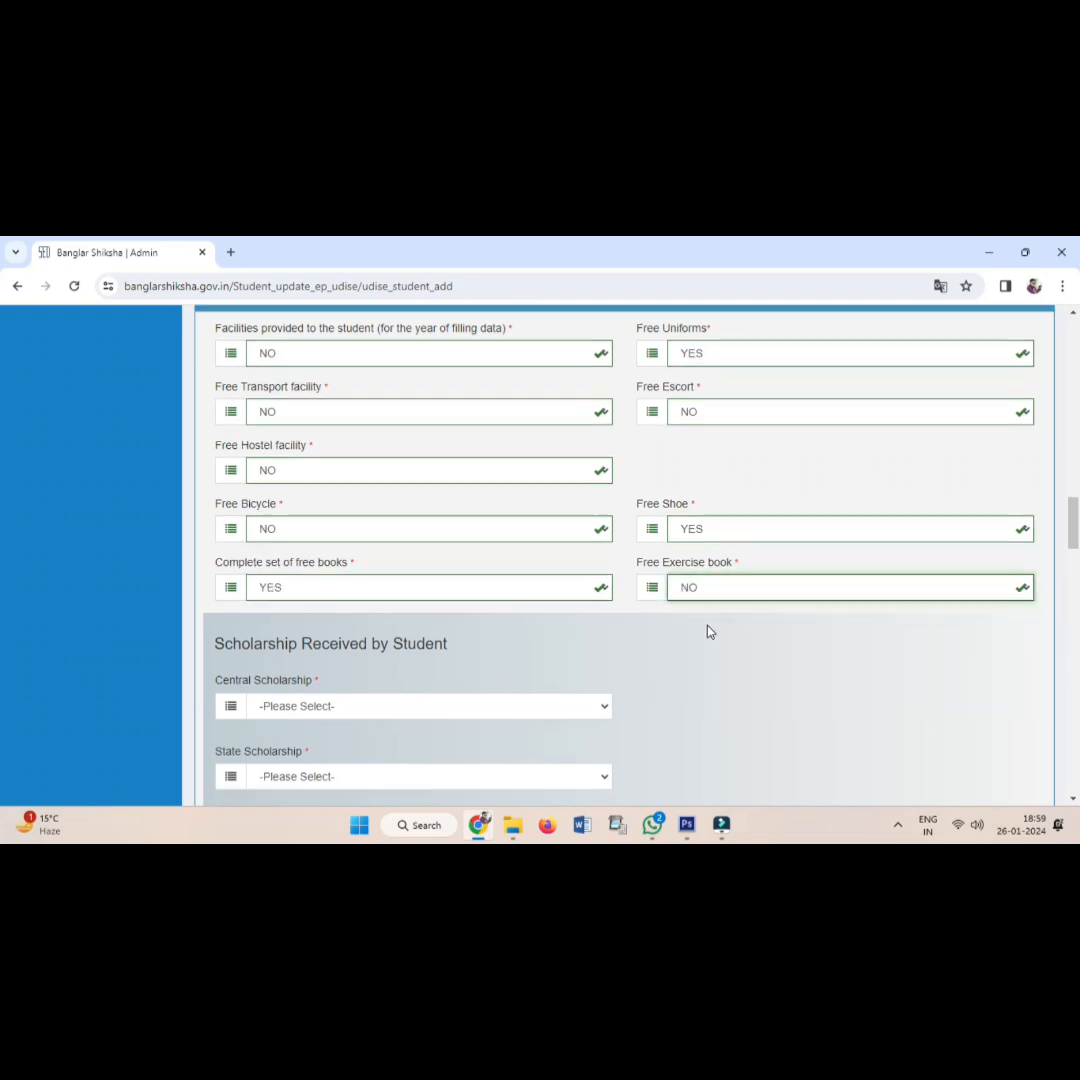
scroll(708, 630, "down", 2)
Answer NO for central, state and other scholarships.
left_click(347, 480)
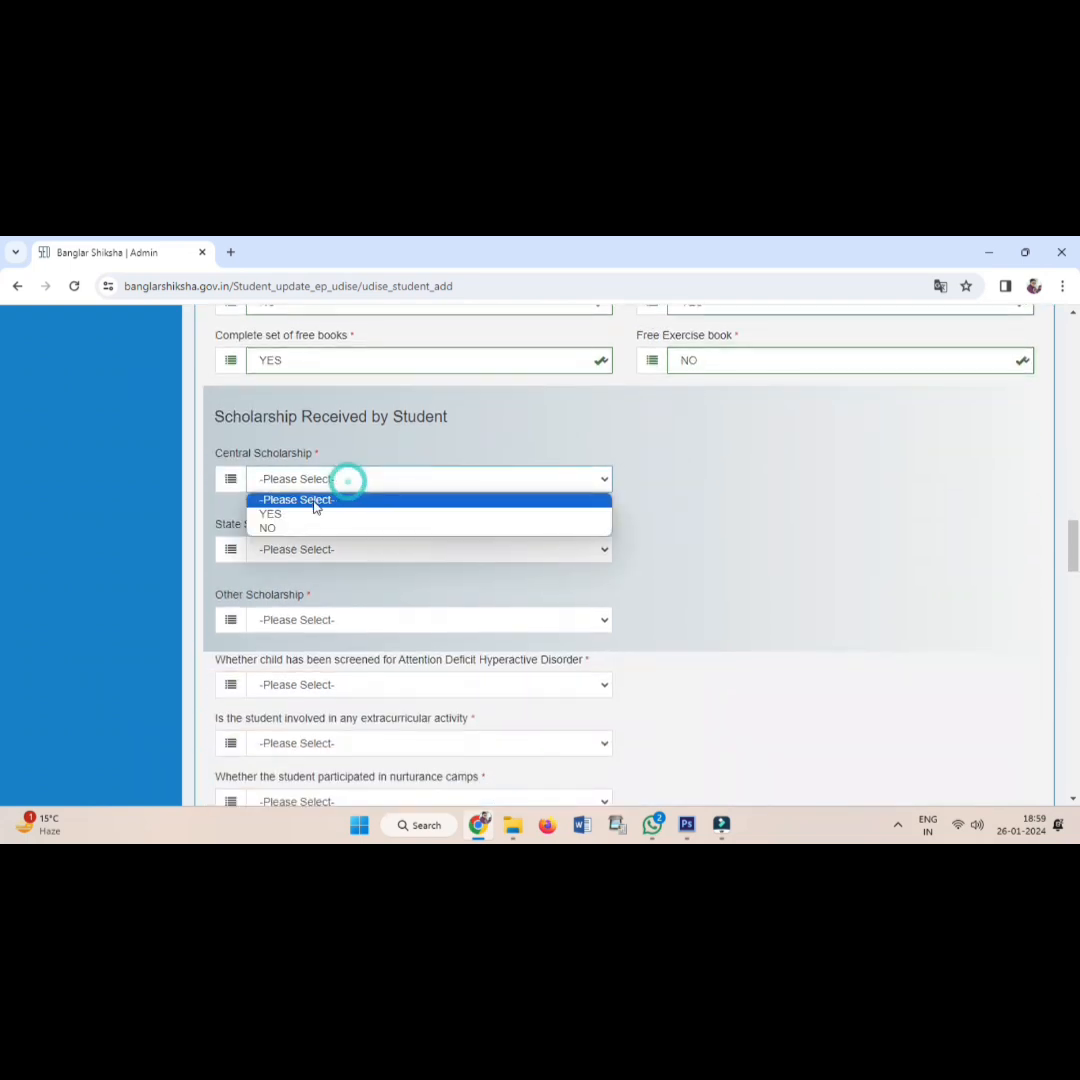
left_click(306, 530)
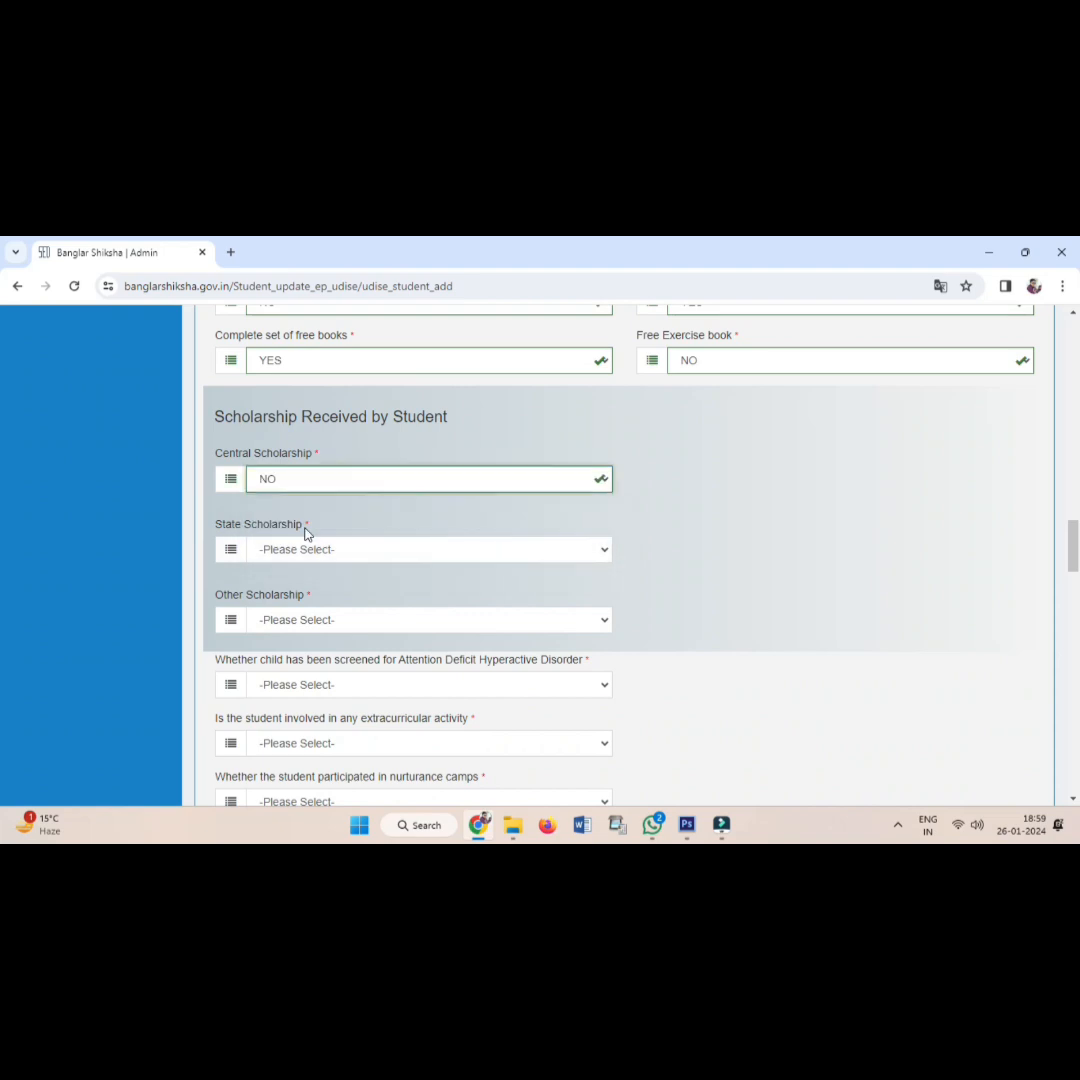
left_click(304, 550)
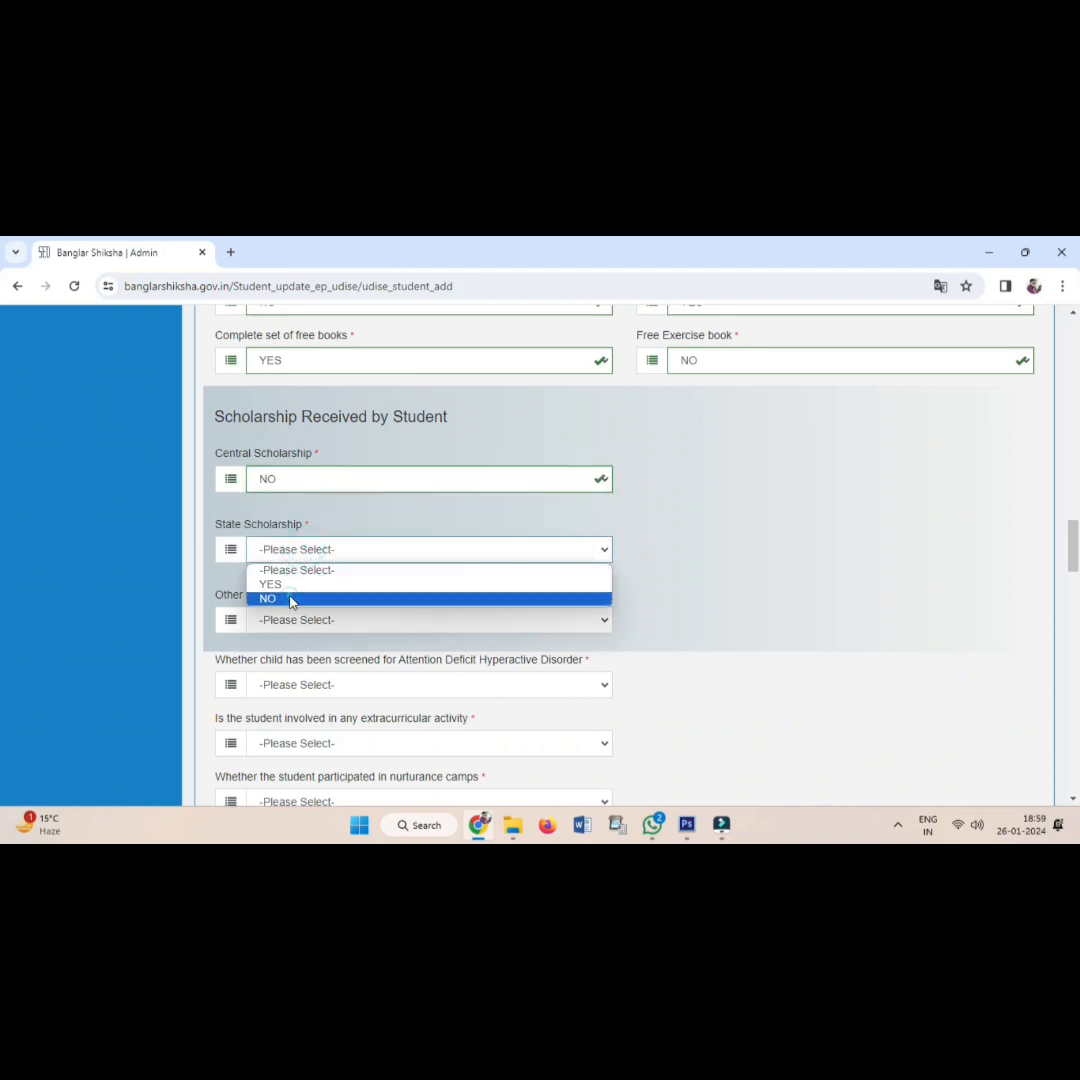
left_click(291, 601)
left_click(280, 624)
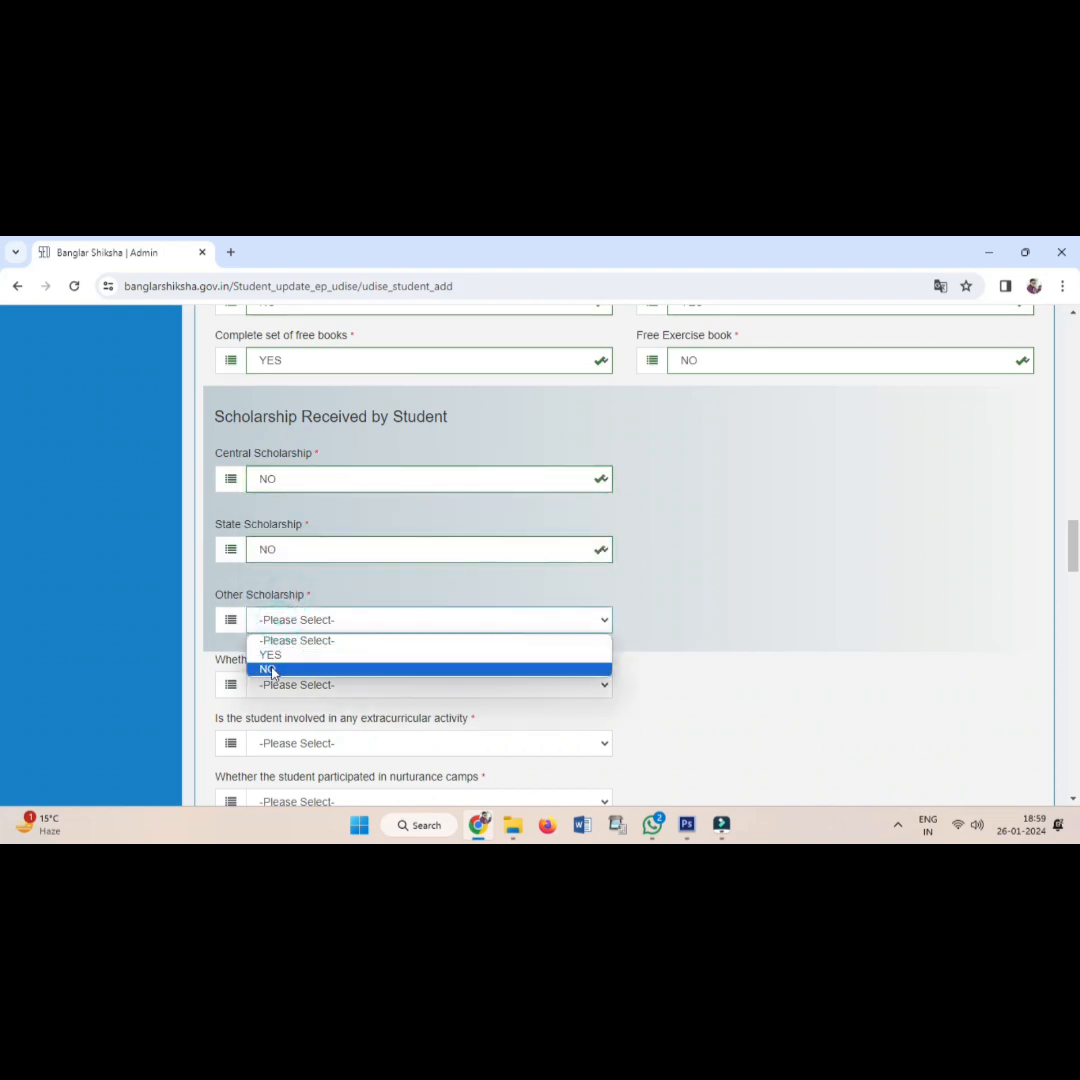
left_click(272, 669)
scroll(386, 607, "down", 4)
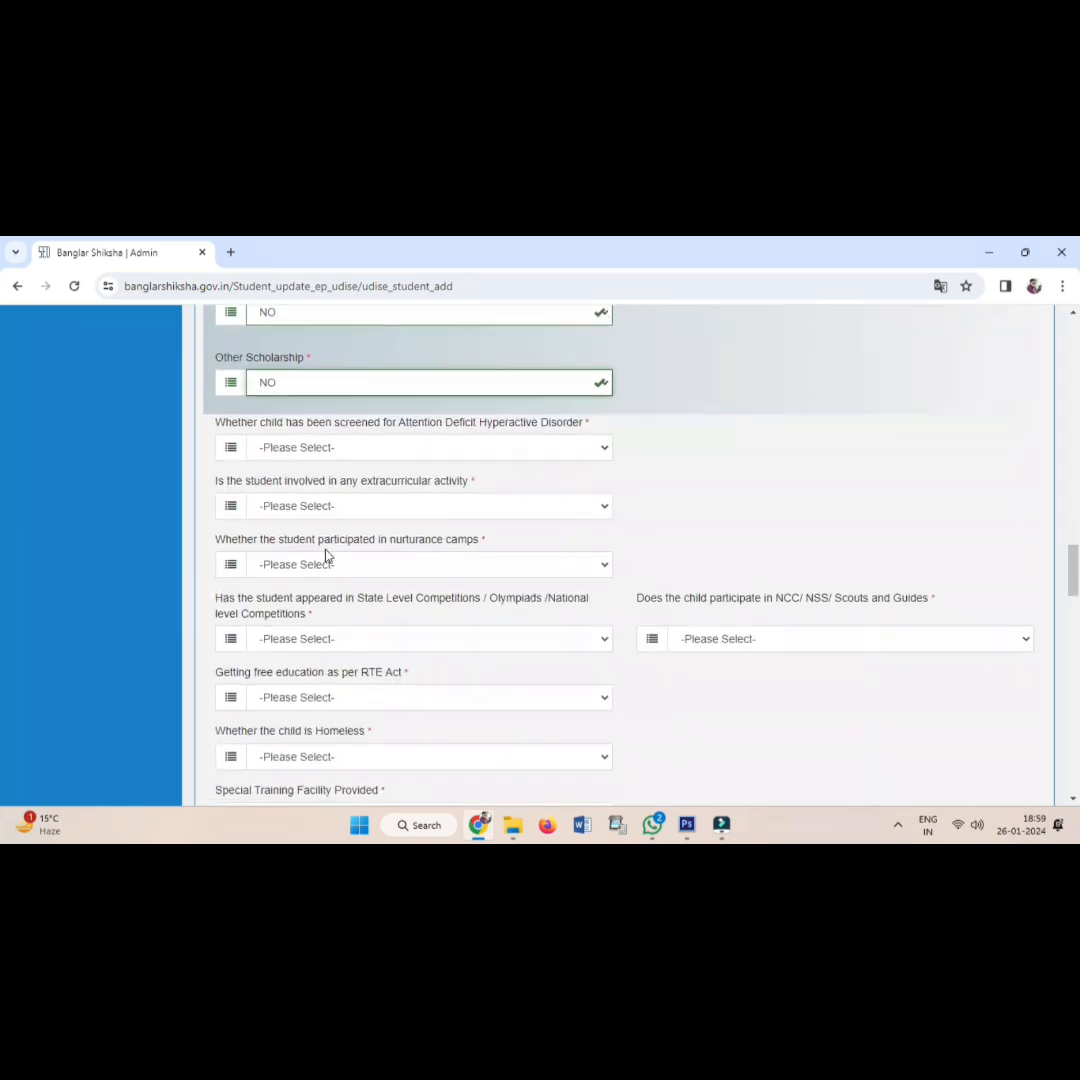
Answer NO for ADHD screening, extracurricular activity, nurturance camps and state-level competitions.
left_click(287, 446)
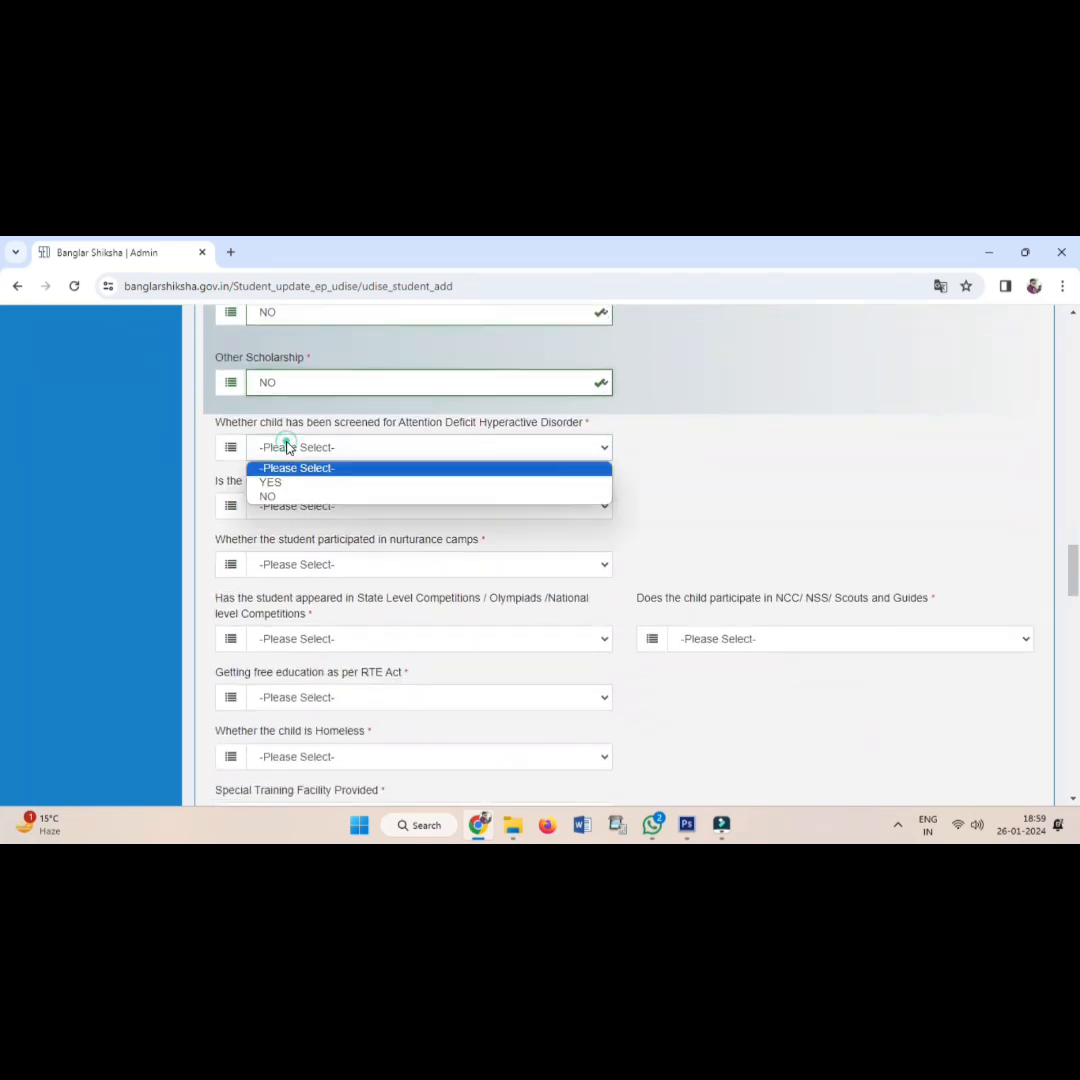
left_click(287, 497)
left_click(285, 505)
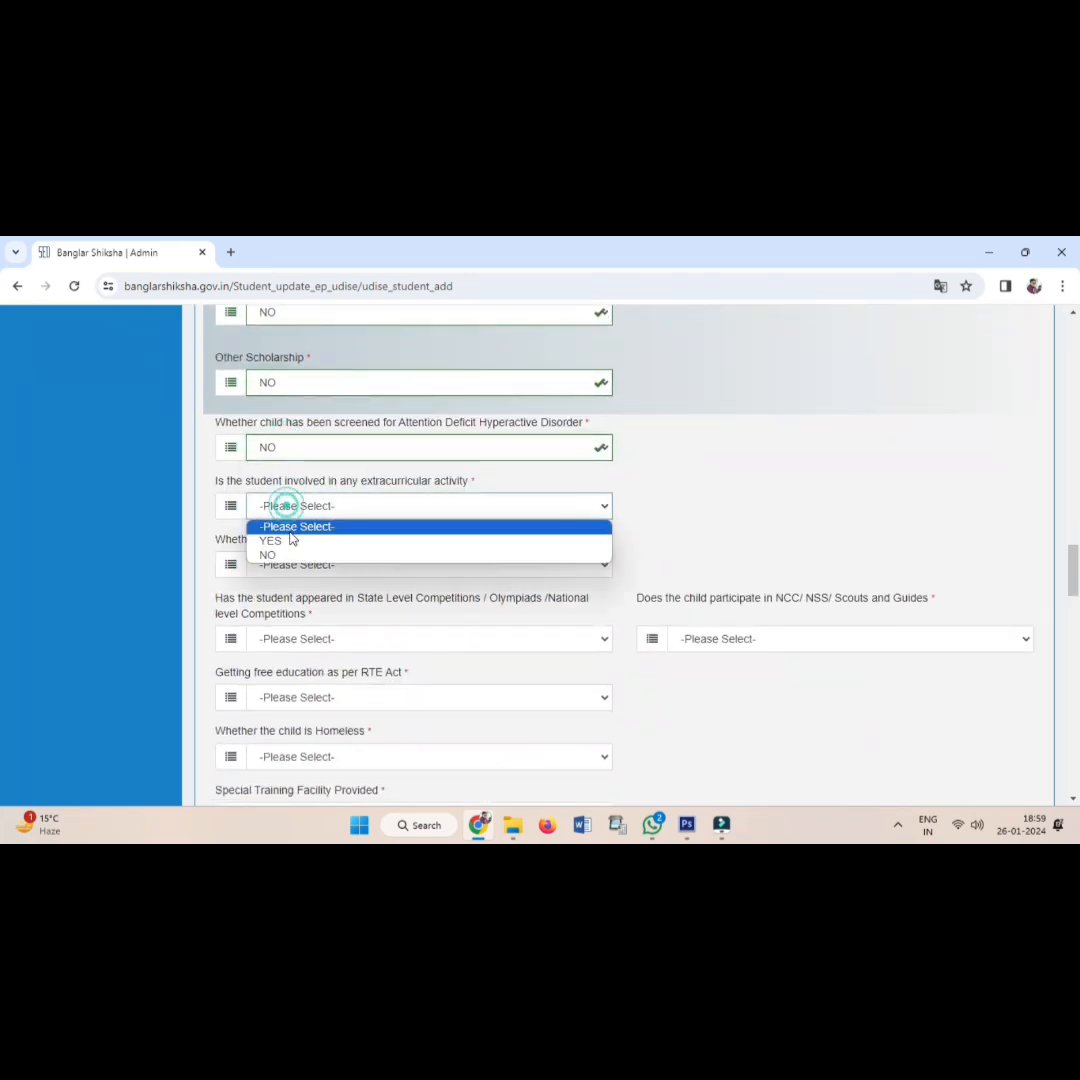
left_click(288, 556)
left_click(284, 562)
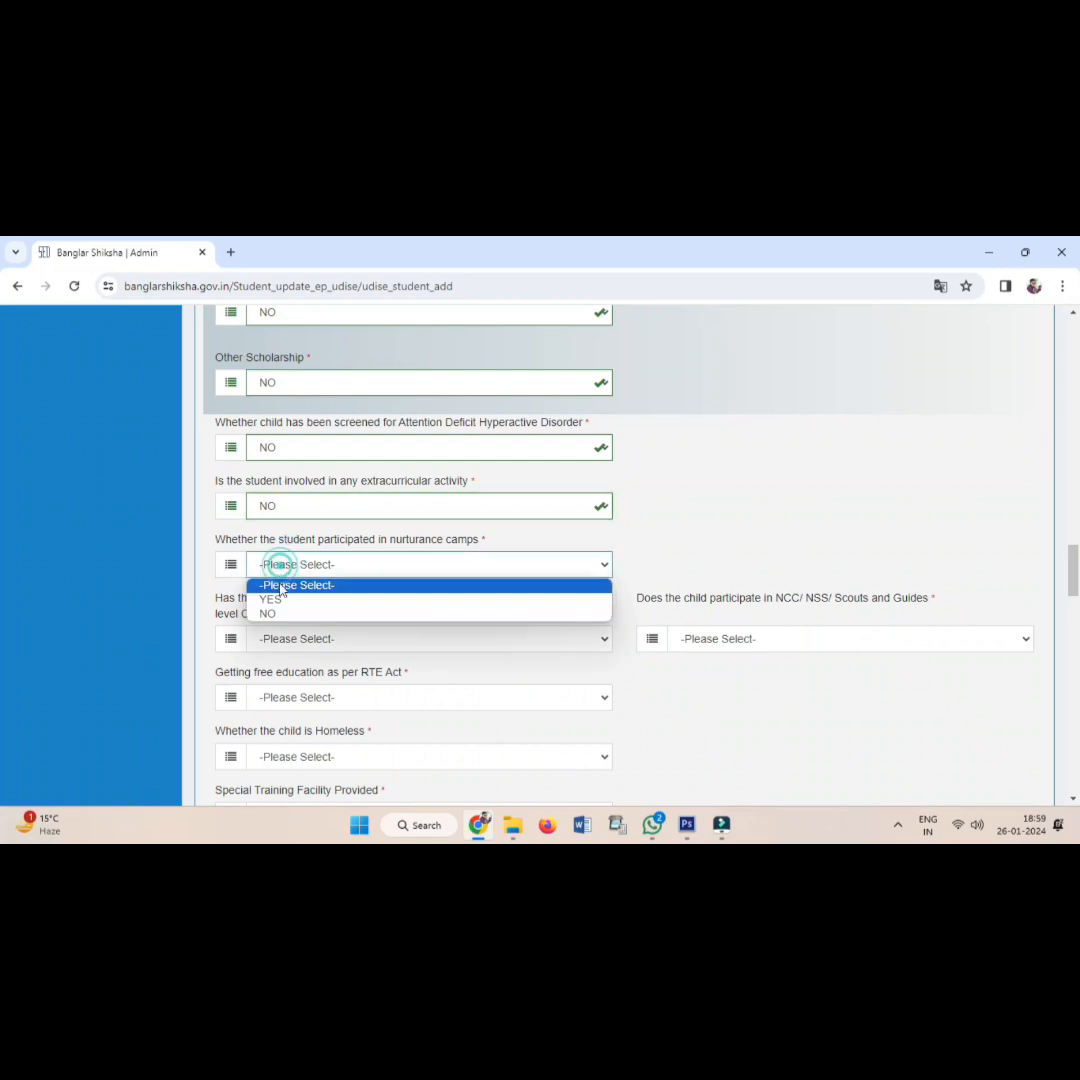
left_click(282, 616)
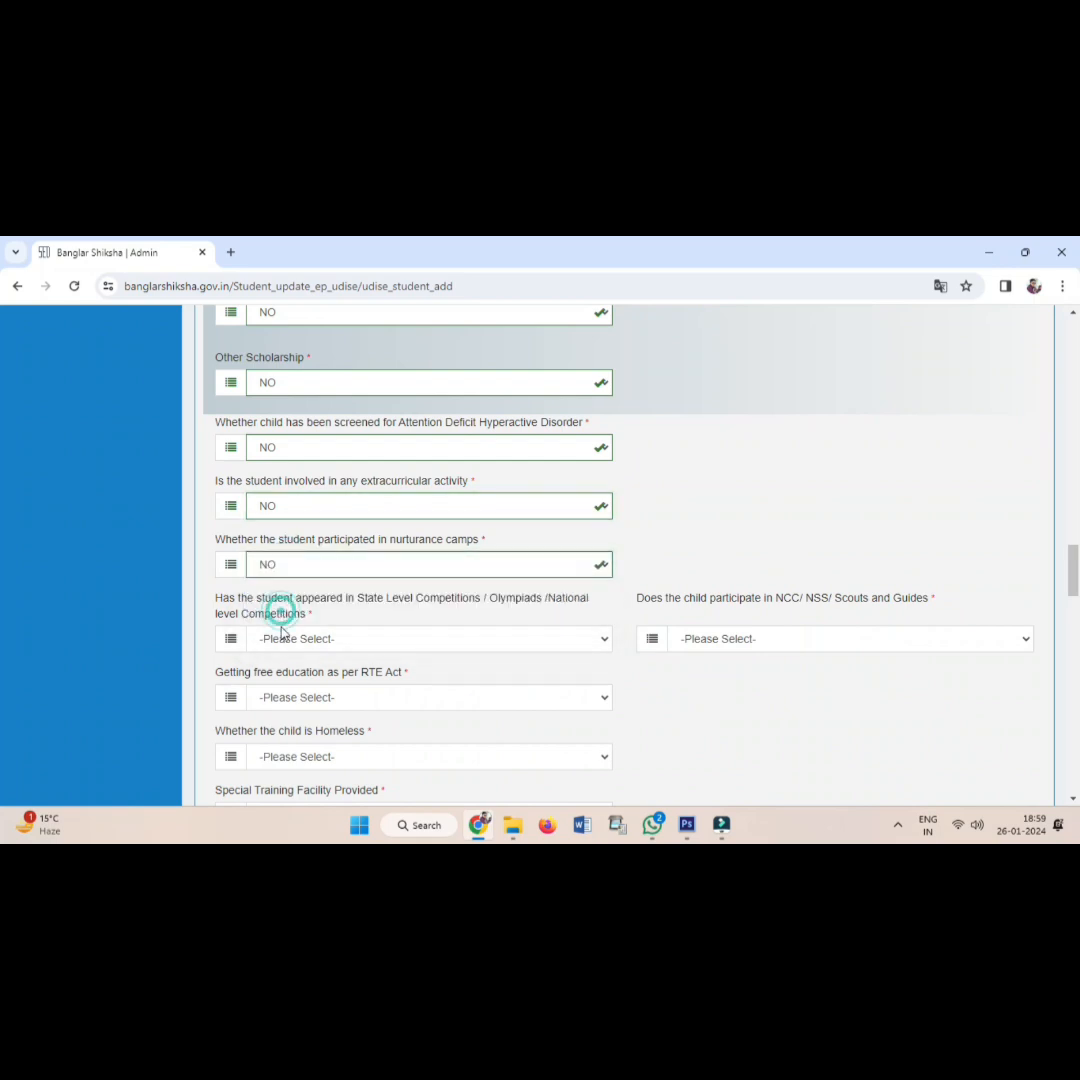
left_click(281, 641)
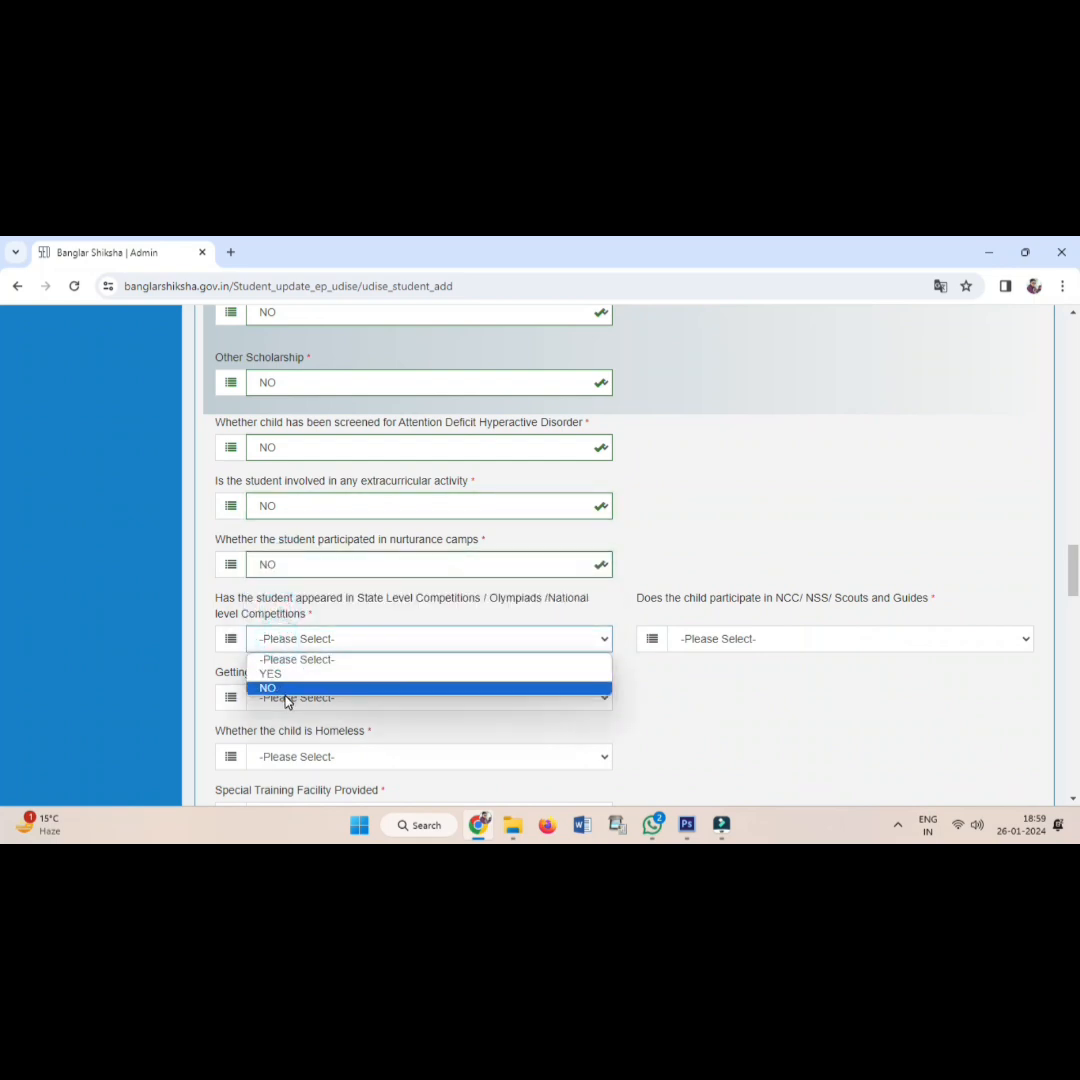
left_click(285, 690)
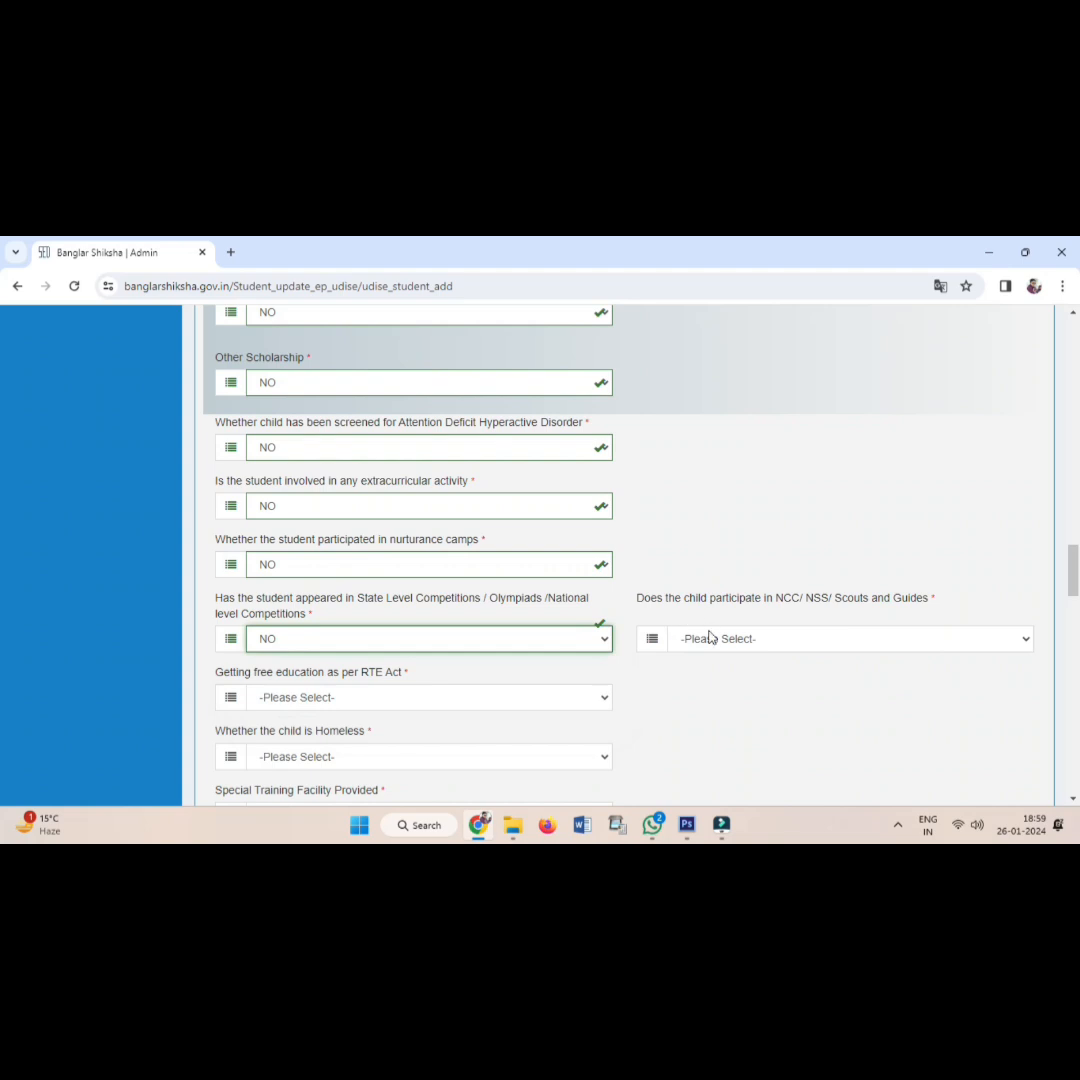
Answer NO for NCC/NSS/Scouts participation and free education under the RTE Act.
left_click(710, 638)
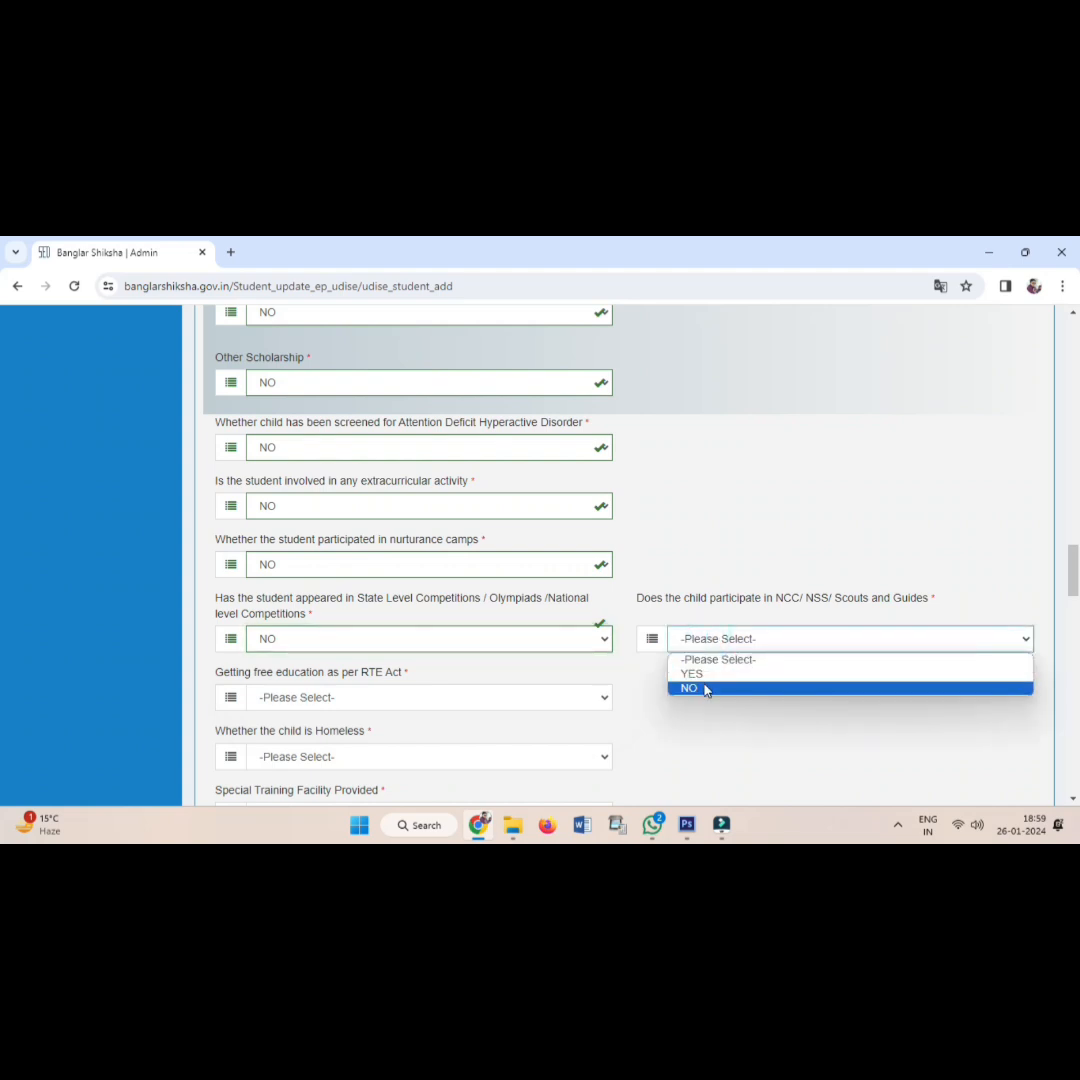
left_click(706, 688)
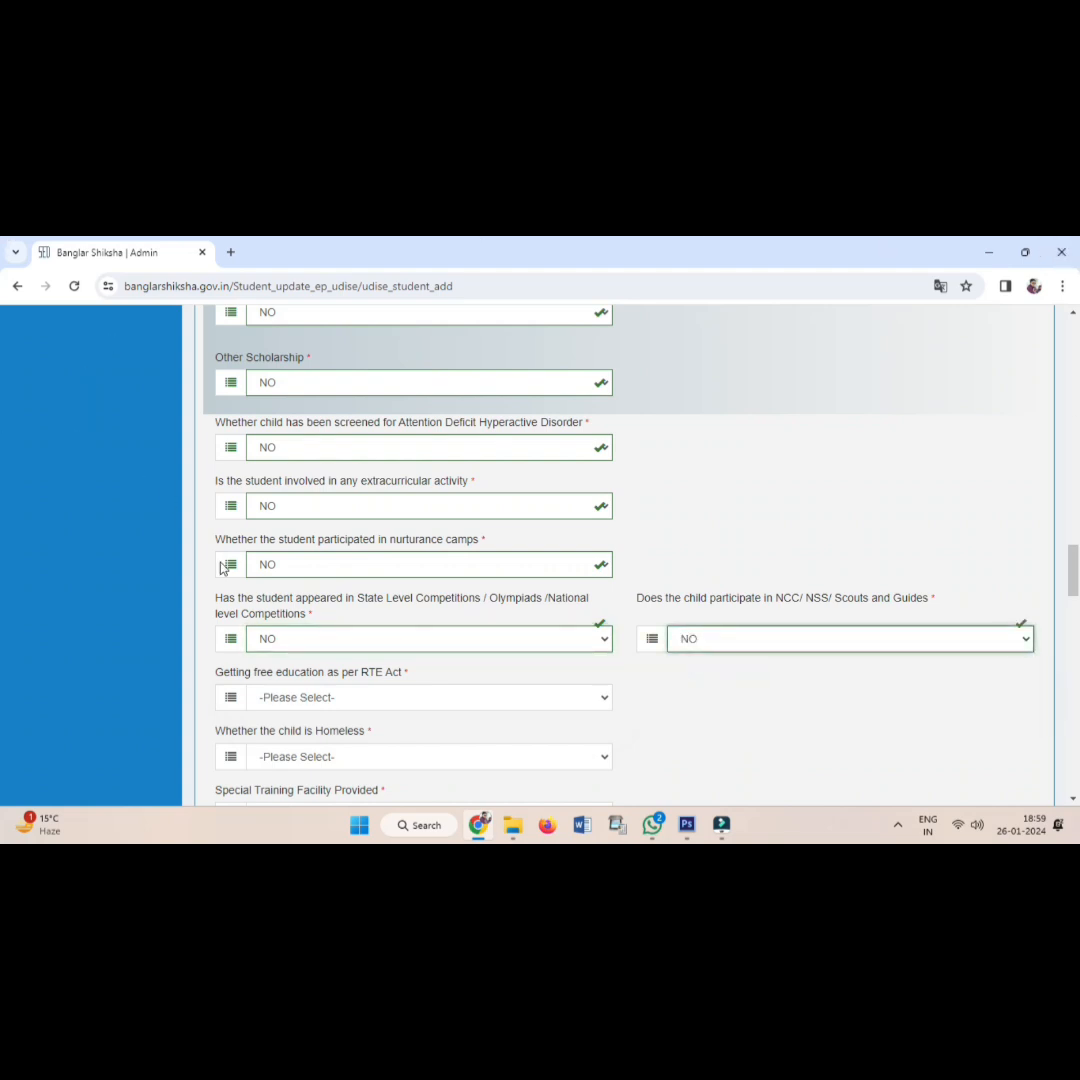
left_click(273, 699)
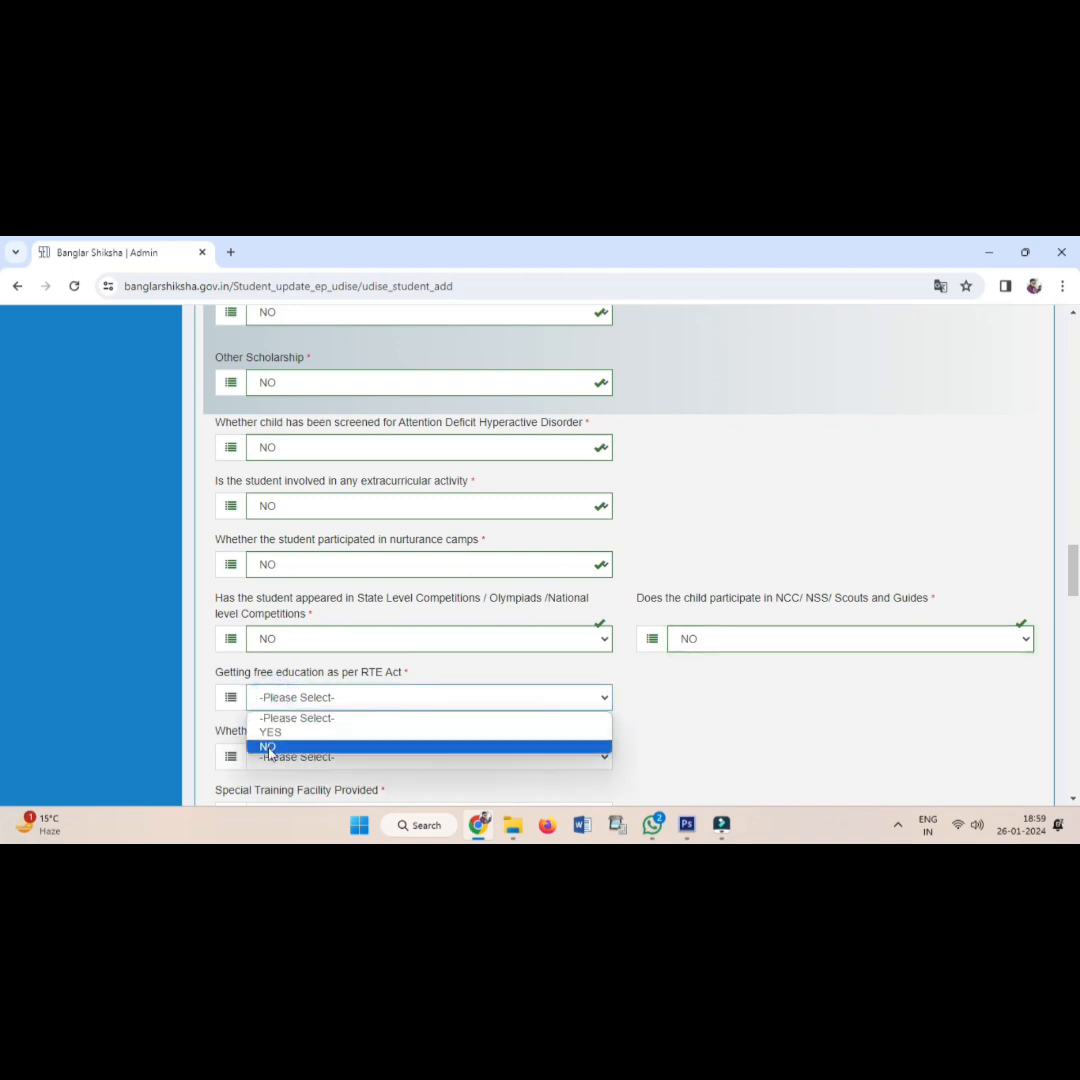
left_click(267, 746)
scroll(290, 690, "down", 2)
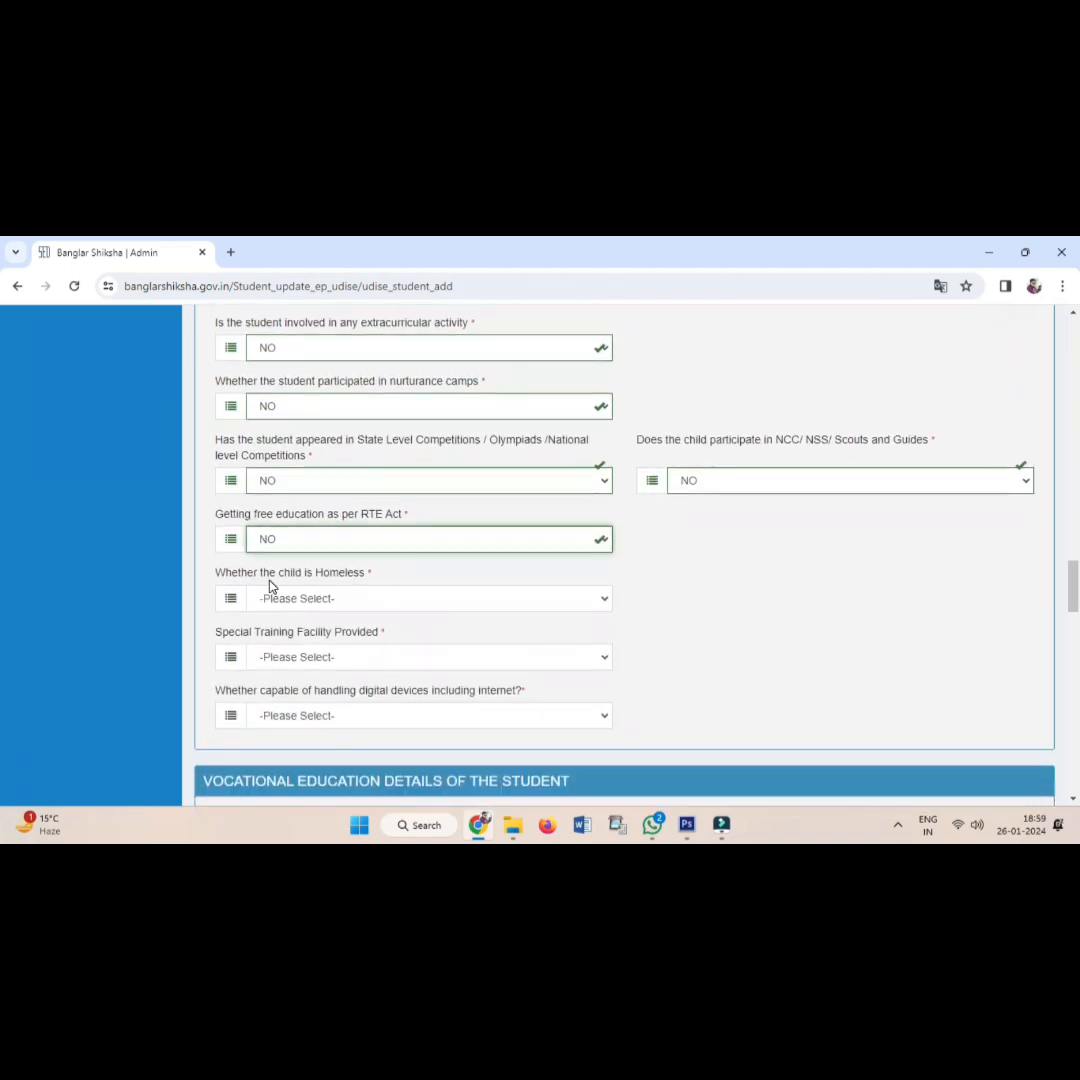
Set Homeless to NOT APPLICABLE and answer NO for special training and digital devices.
left_click(267, 600)
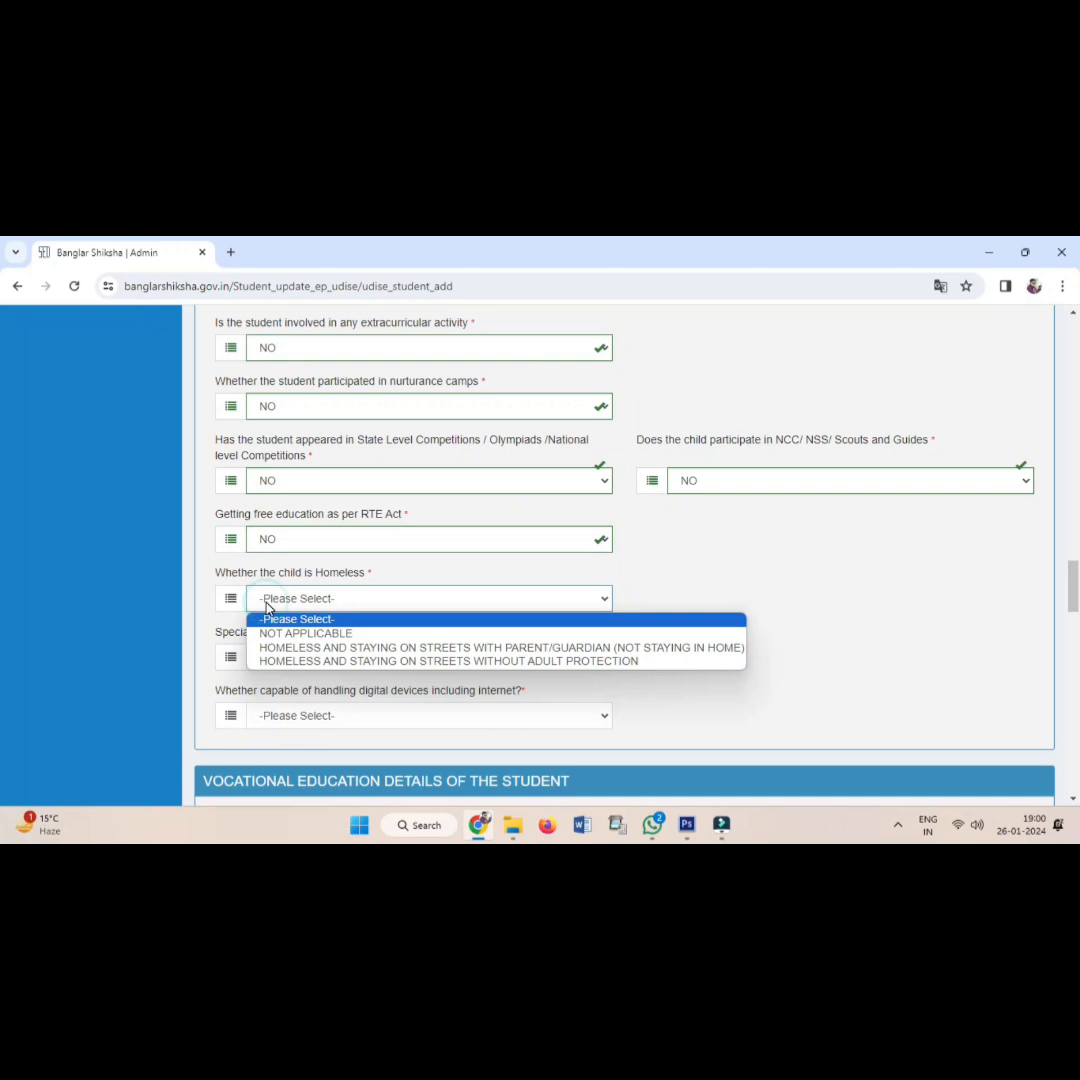
left_click(272, 635)
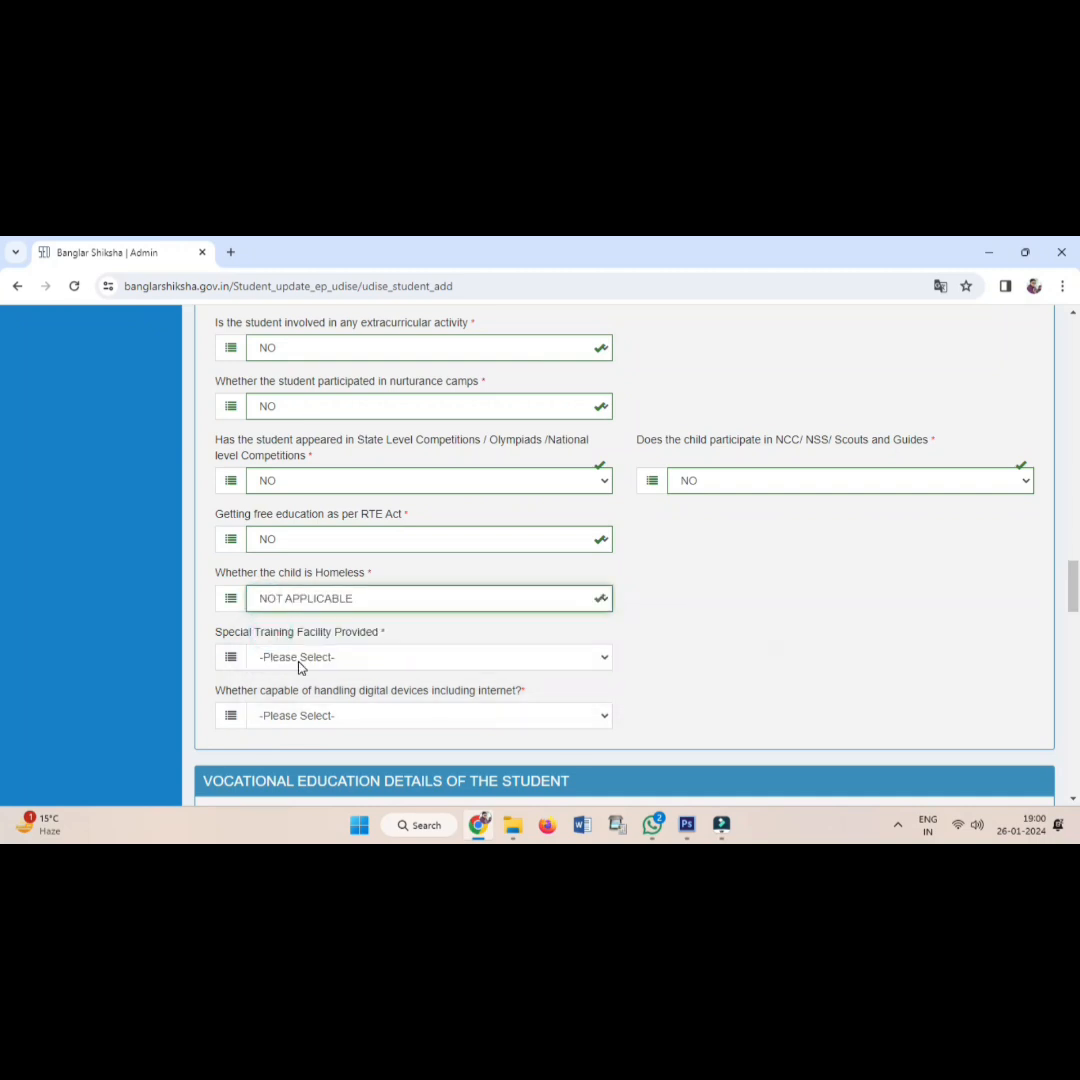
left_click(298, 662)
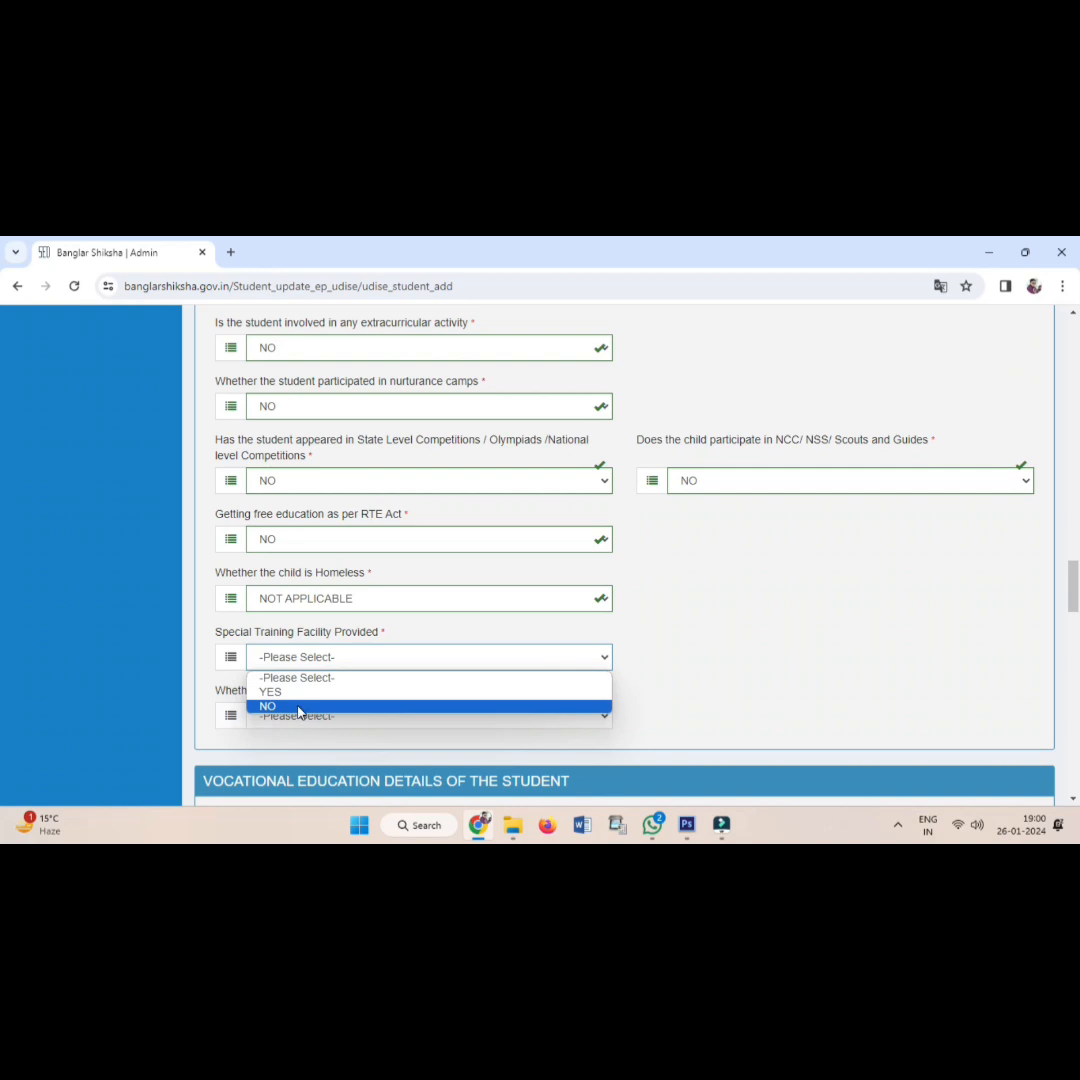
left_click(298, 707)
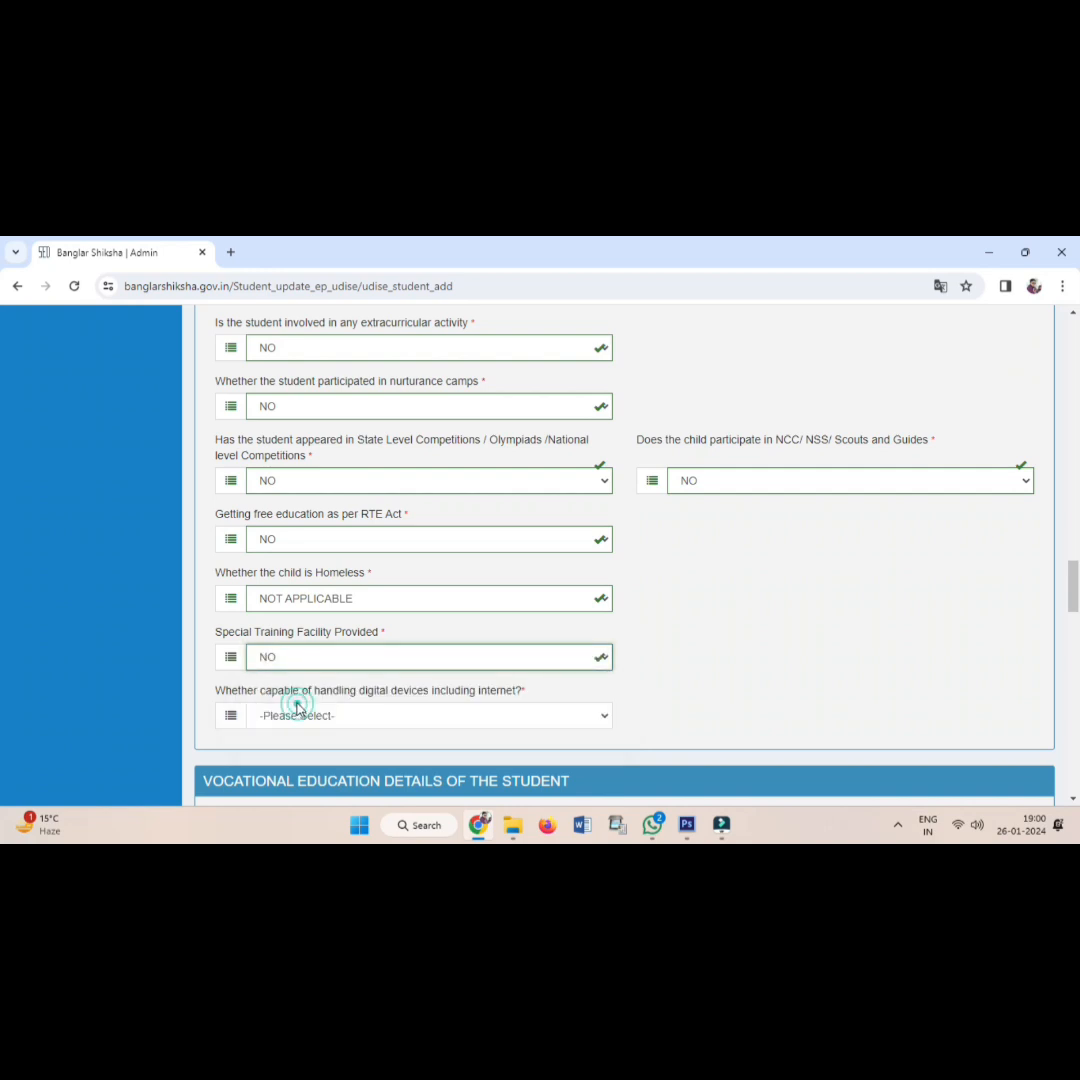
left_click(292, 716)
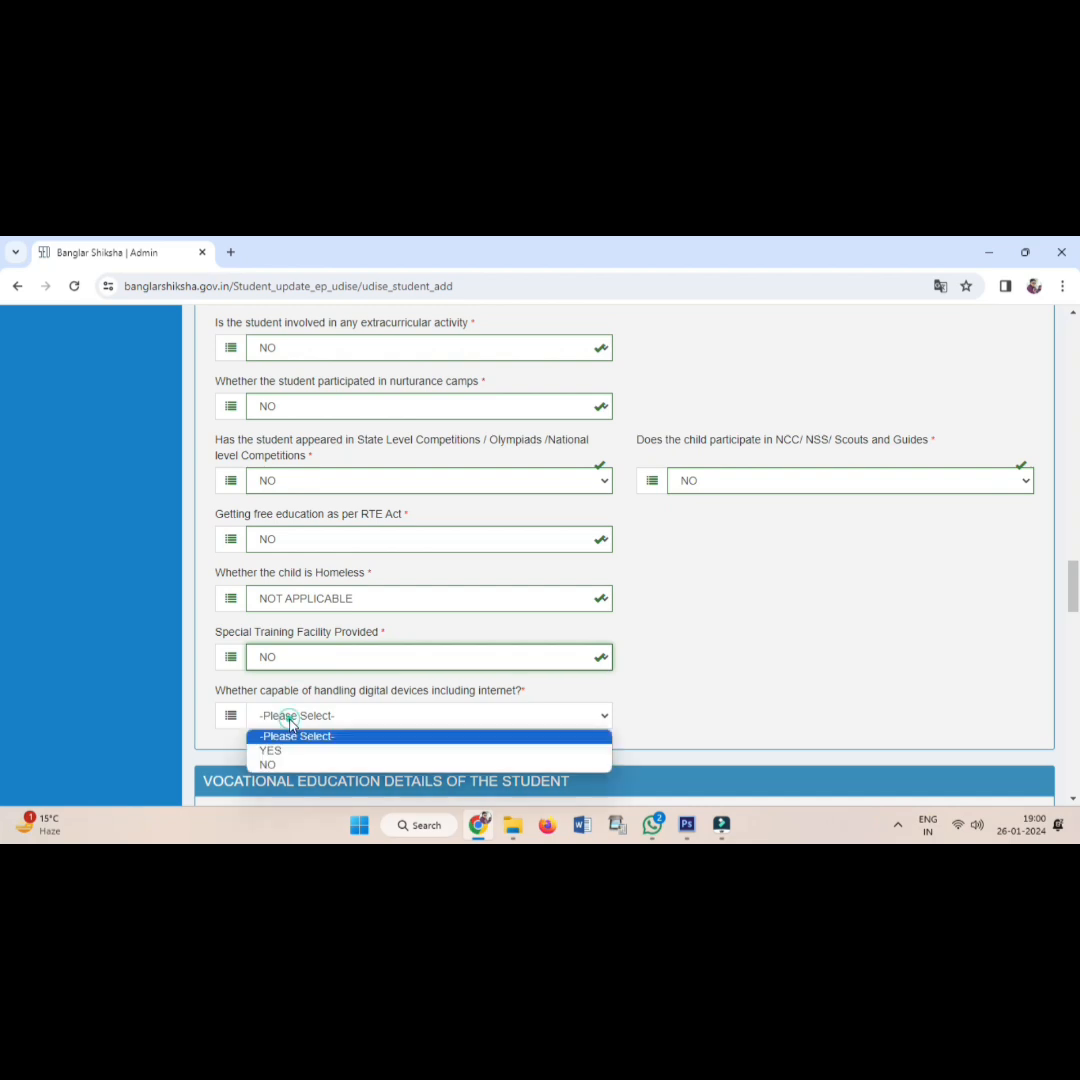
left_click(288, 762)
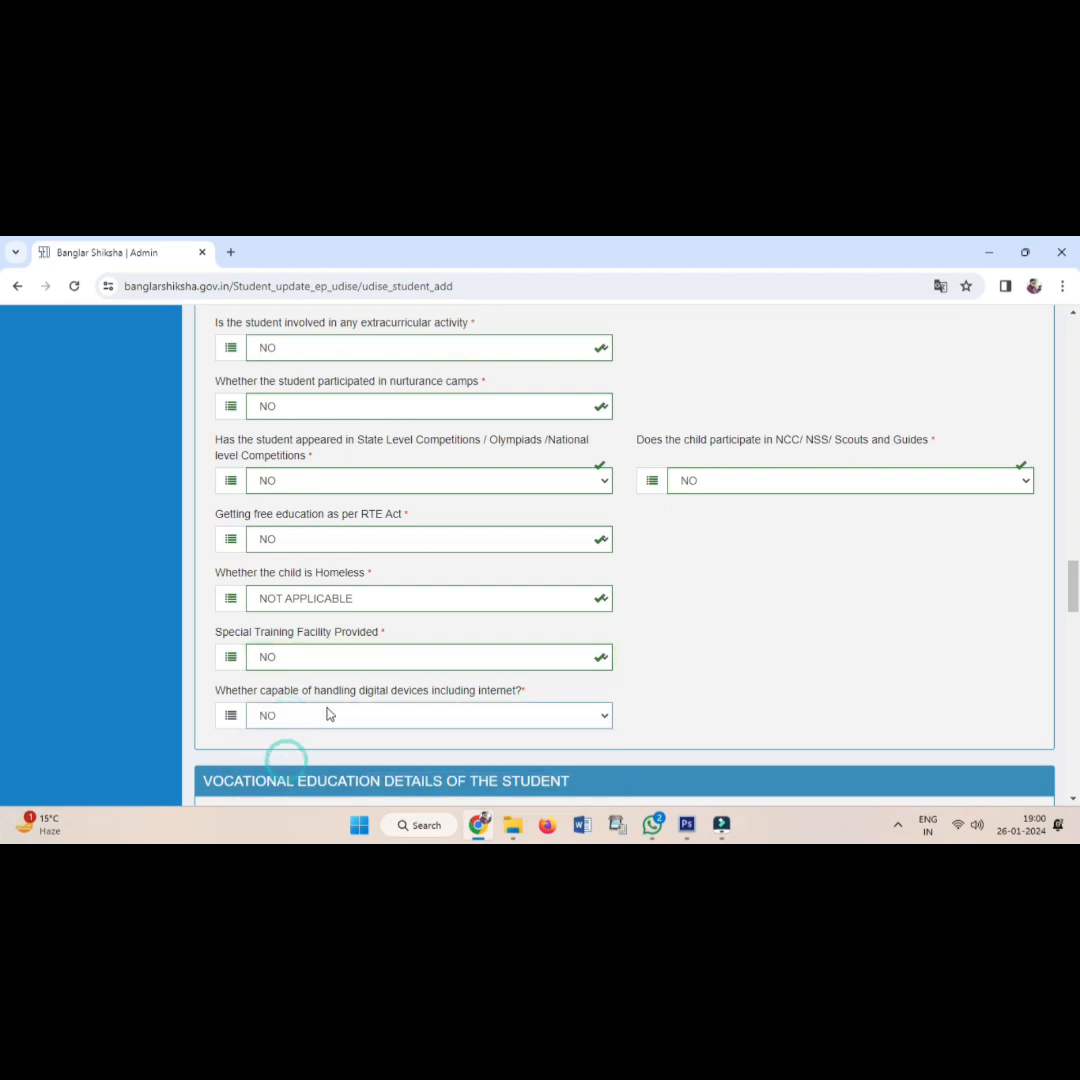
Keep NO for vocational exposure and answer NO for the vocational course.
scroll(335, 700, "down", 3)
left_click(306, 600)
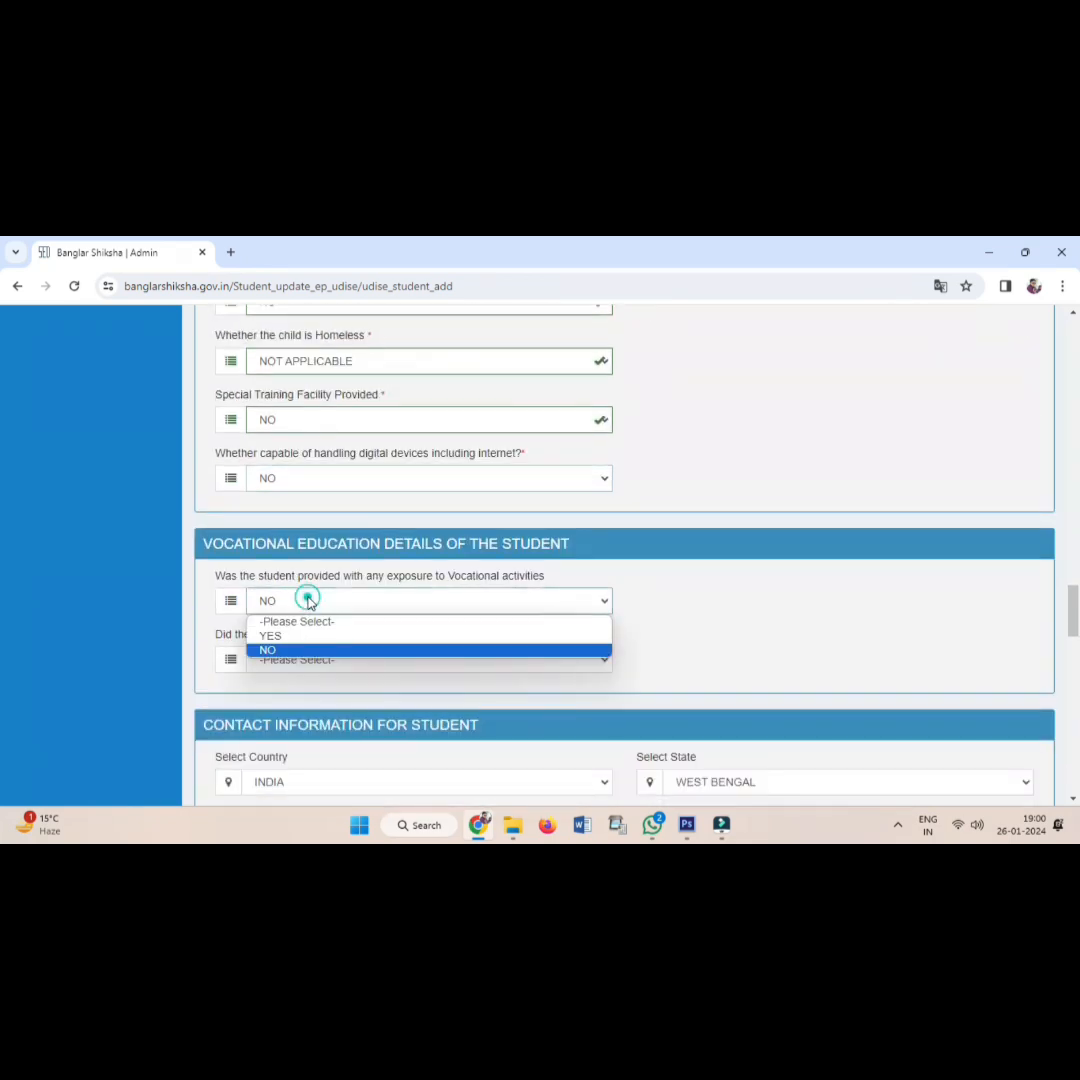
left_click(306, 601)
left_click(295, 660)
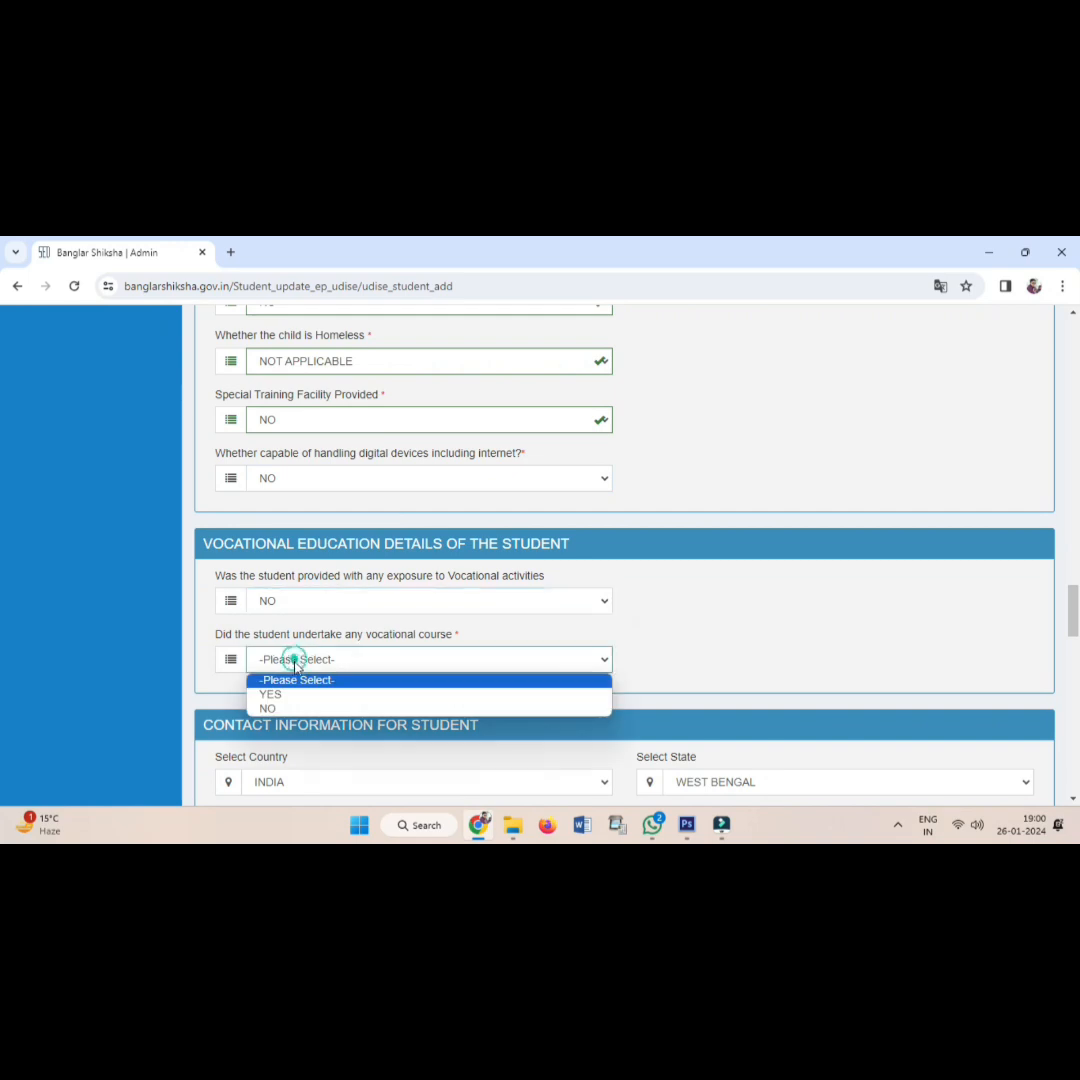
left_click(268, 708)
scroll(290, 670, "down", 2)
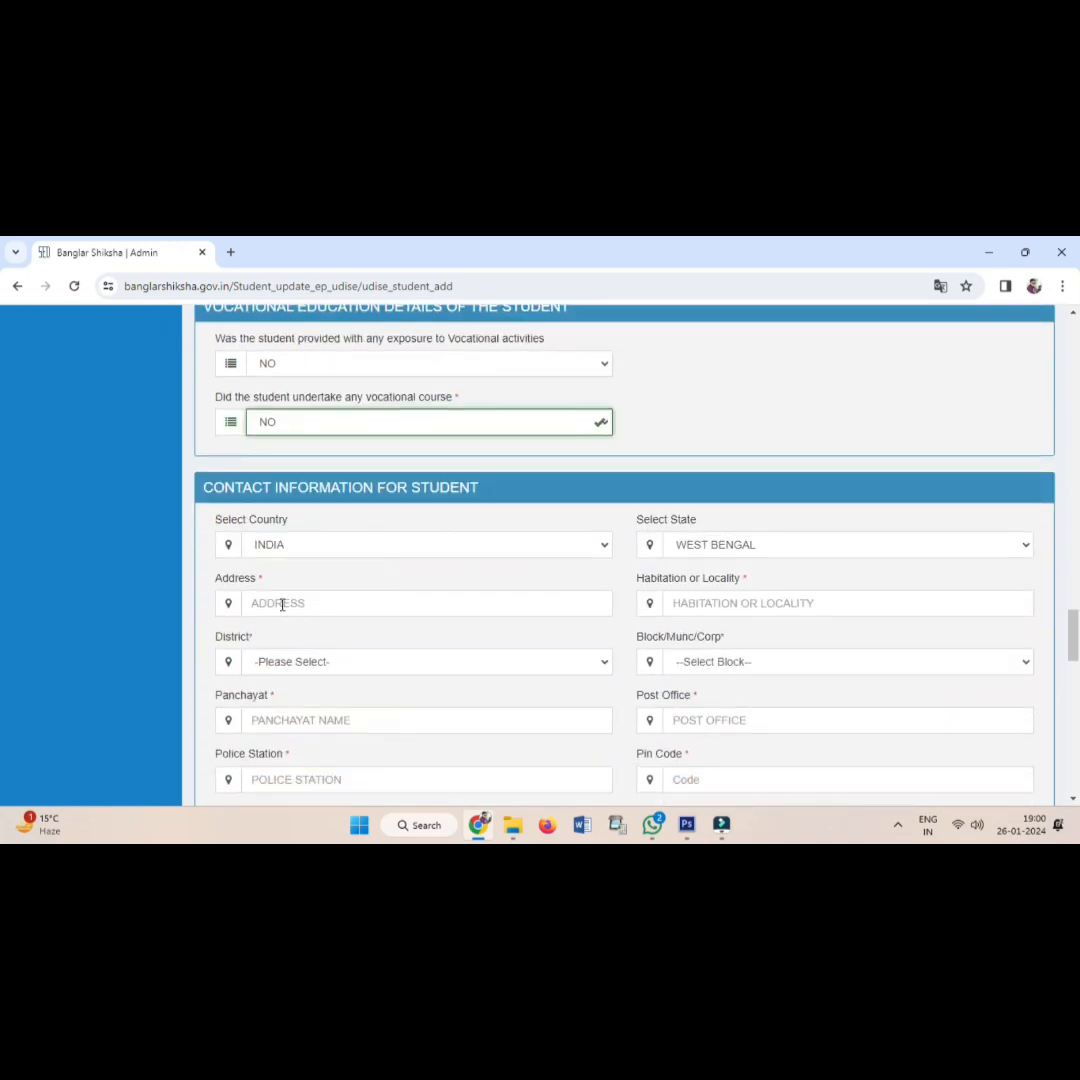
Type the student's address and paste the same place name into Habitation or Locality.
left_click(282, 603)
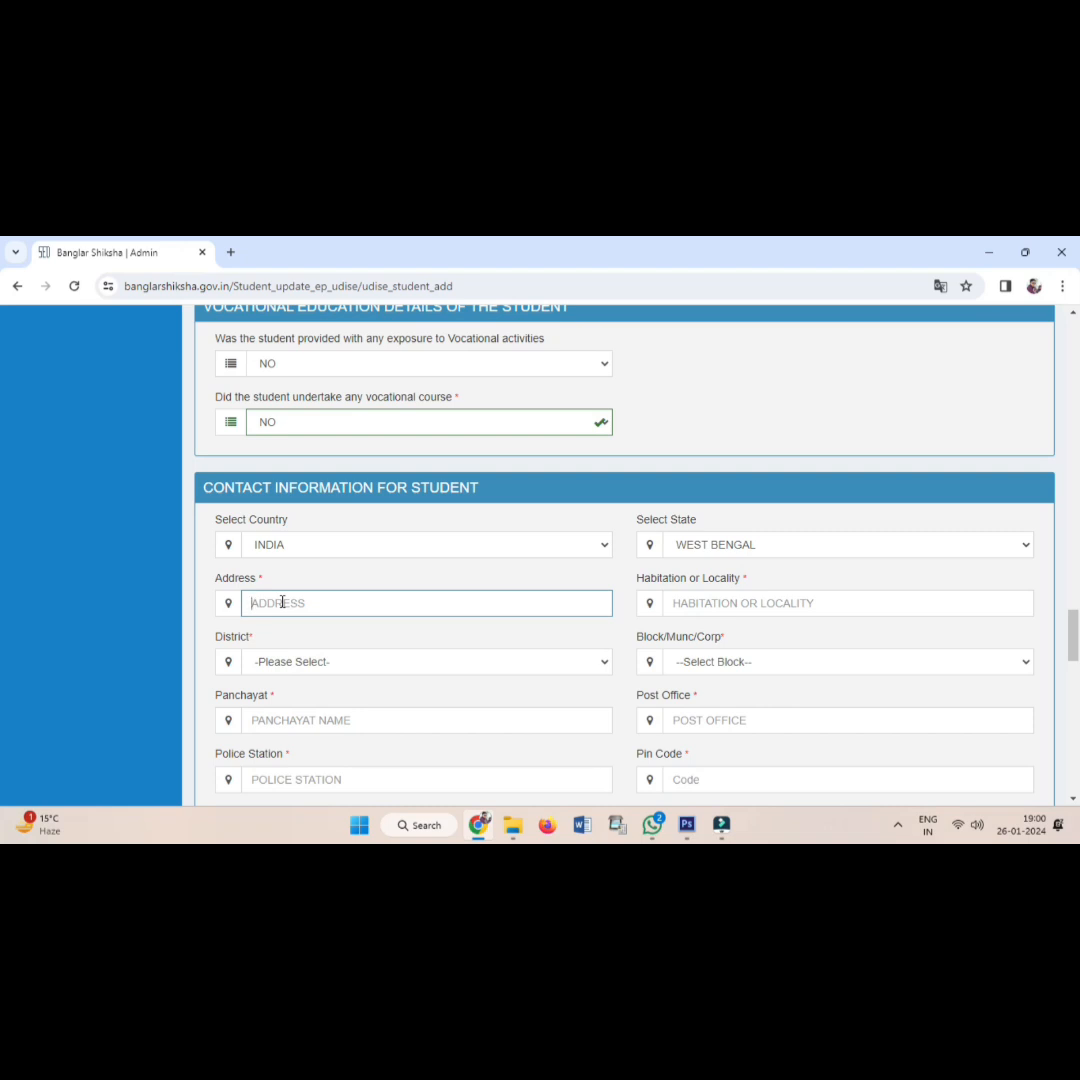
type("UJANTOR")
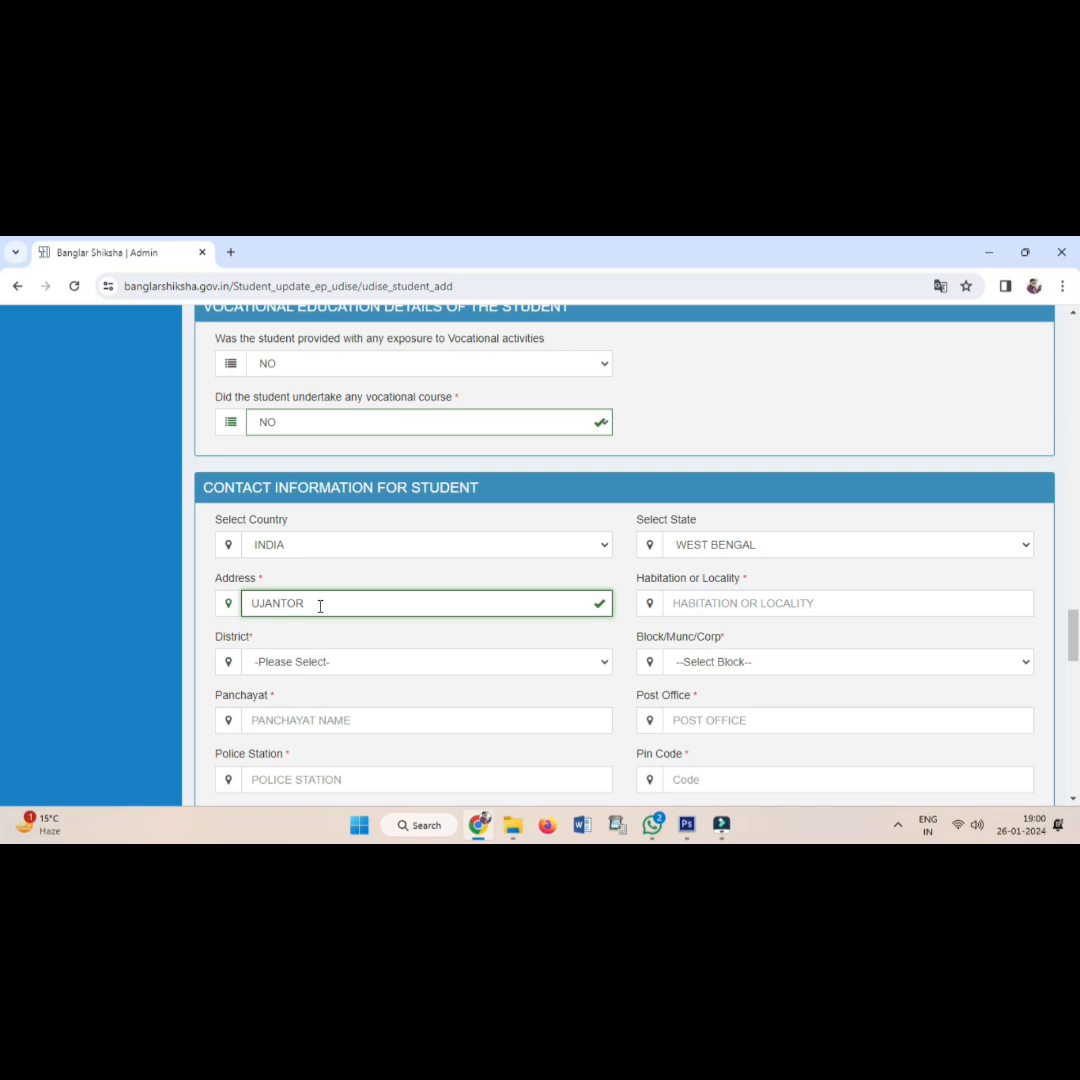
left_click_drag(320, 606, 229, 608)
key("ctrl+c")
left_click(771, 606)
key("ctrl+v")
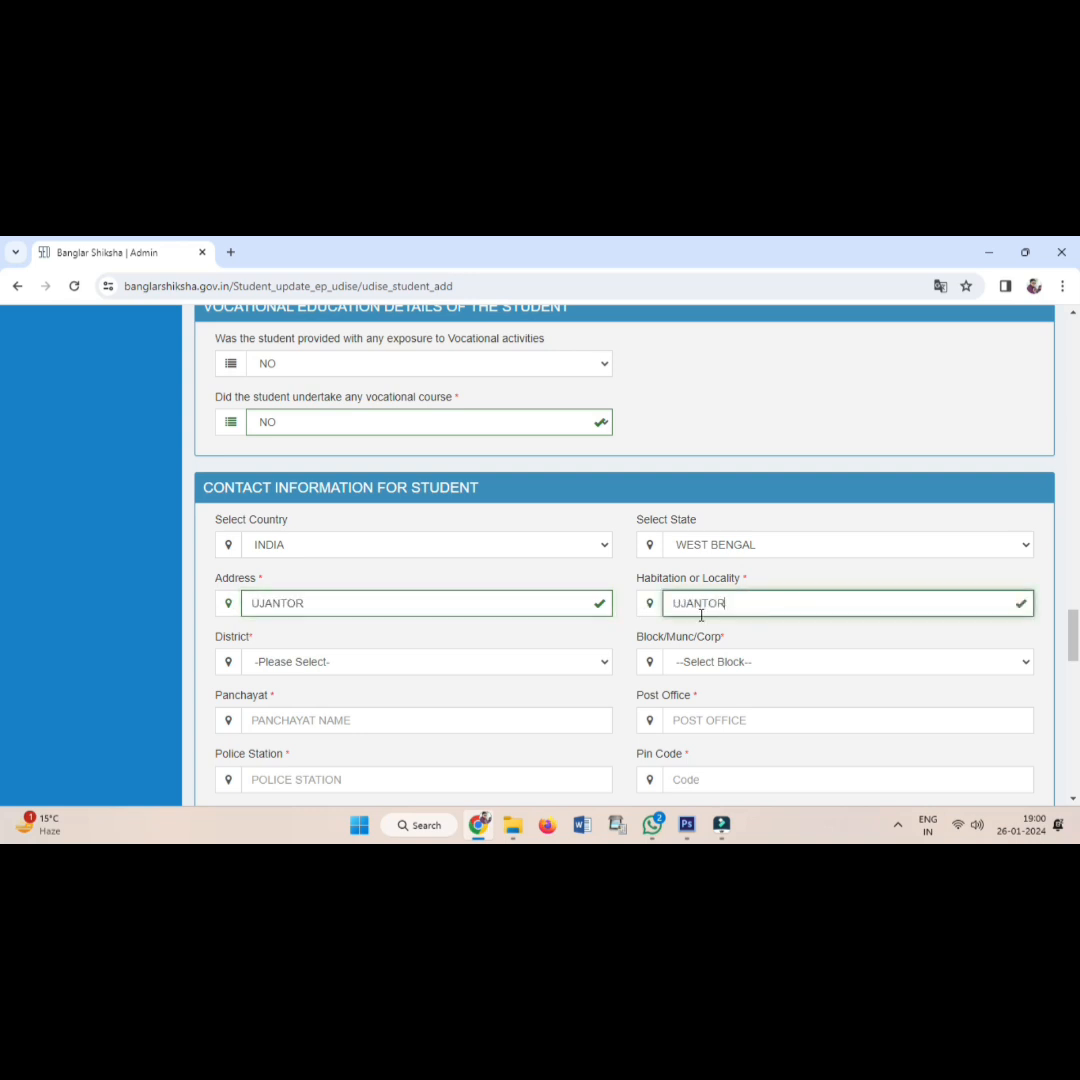
left_click(335, 661)
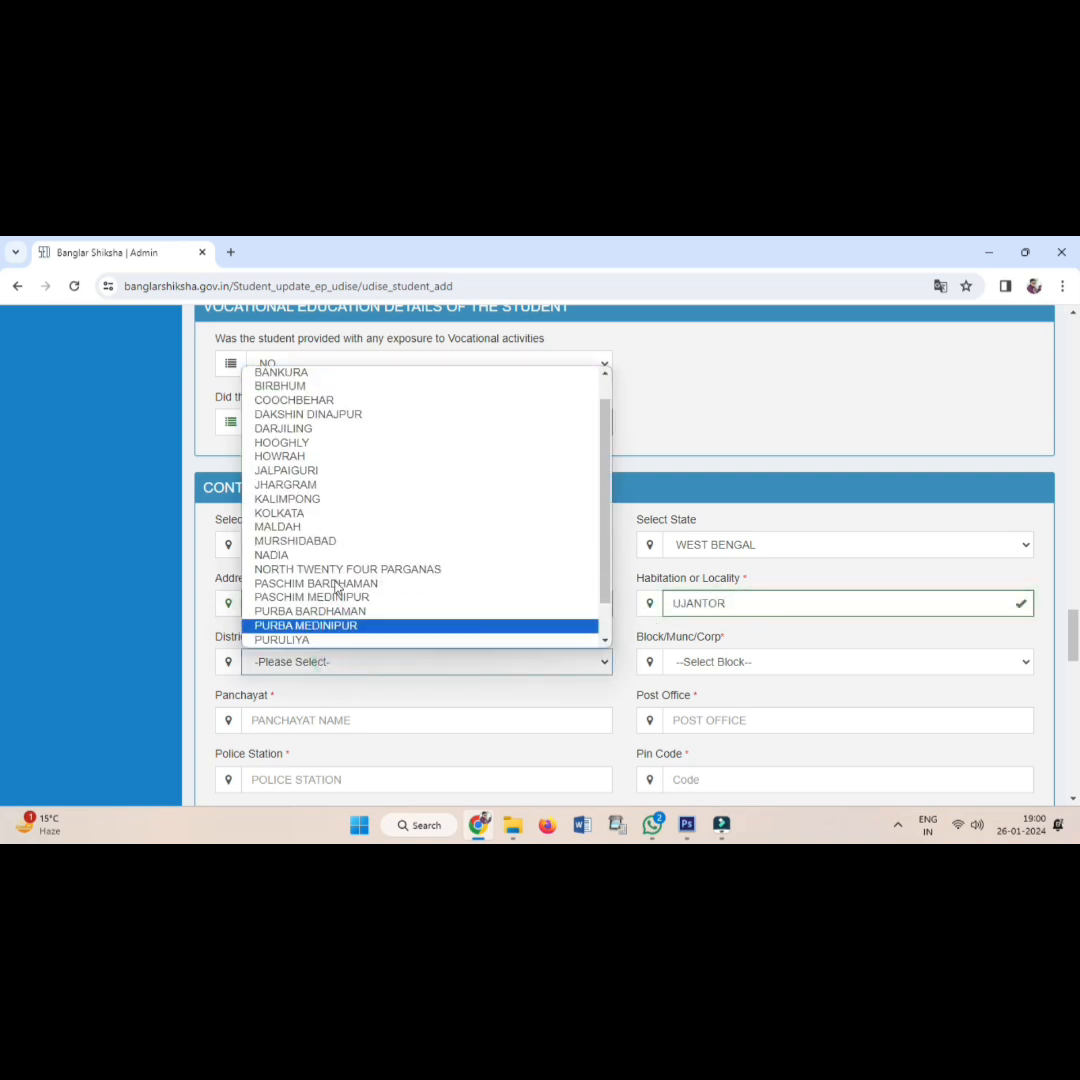
Correct the District from DAKSHIN DINAJPUR to UTTAR DINAJPUR and choose Block ITAHAR.
left_click(349, 414)
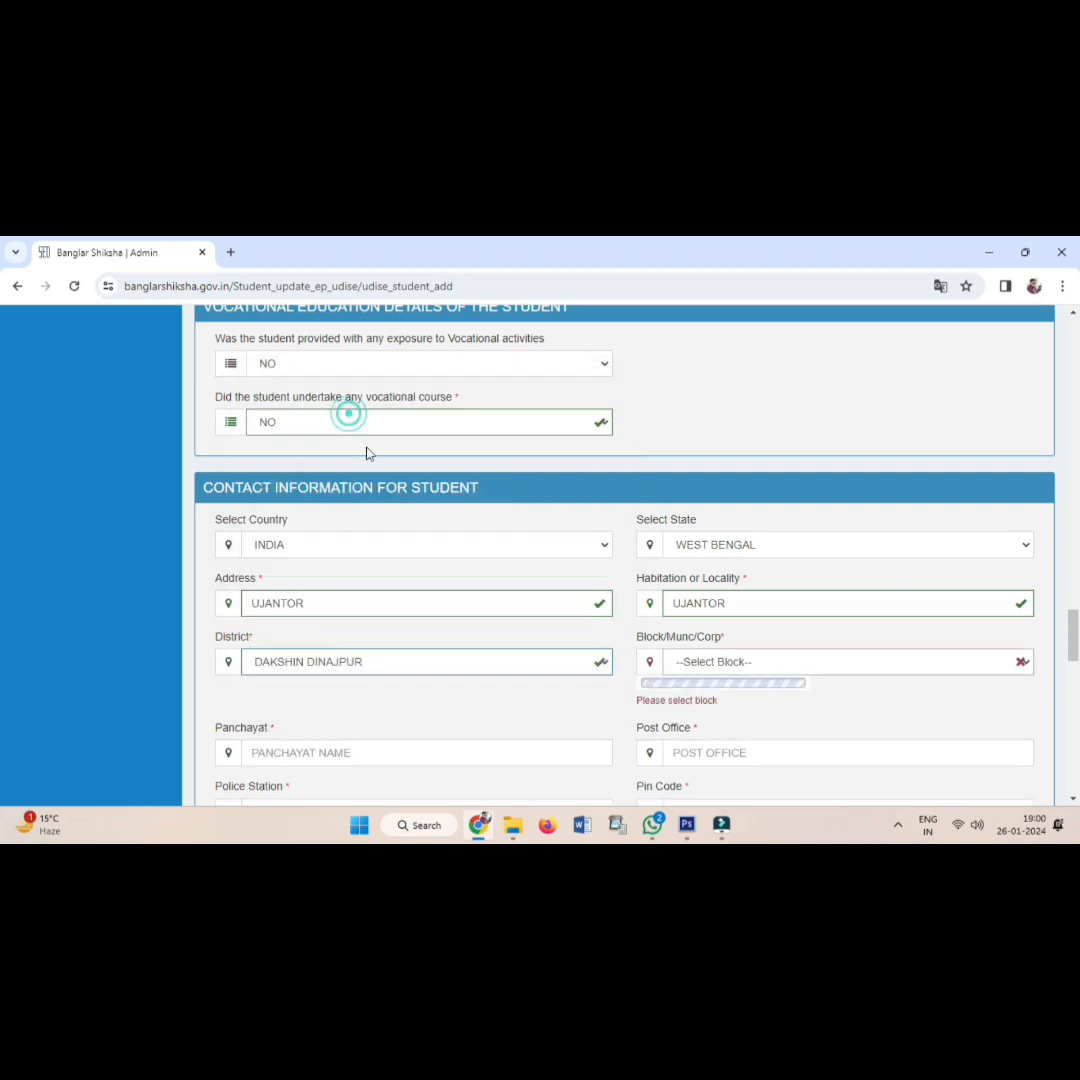
left_click(695, 668)
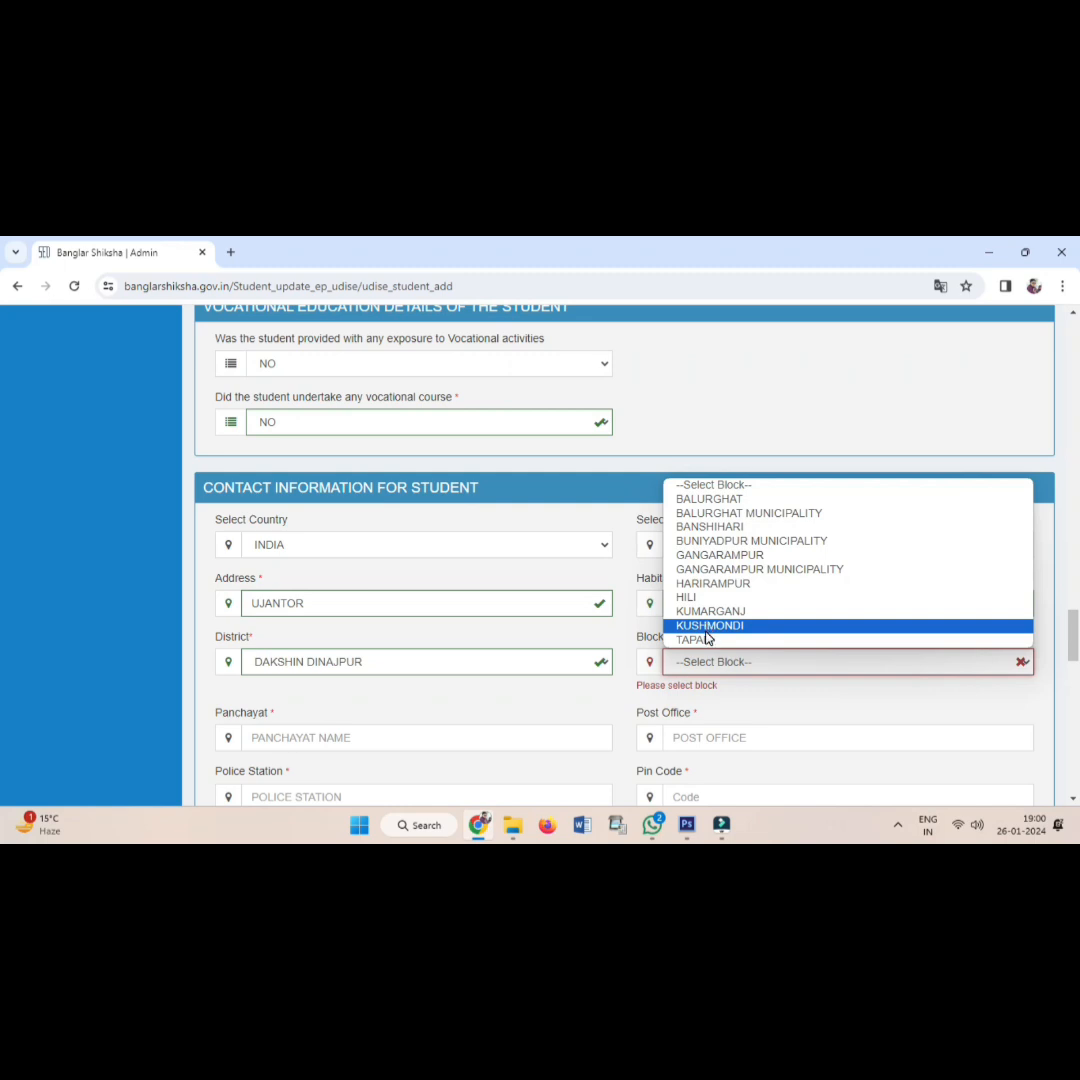
left_click(530, 668)
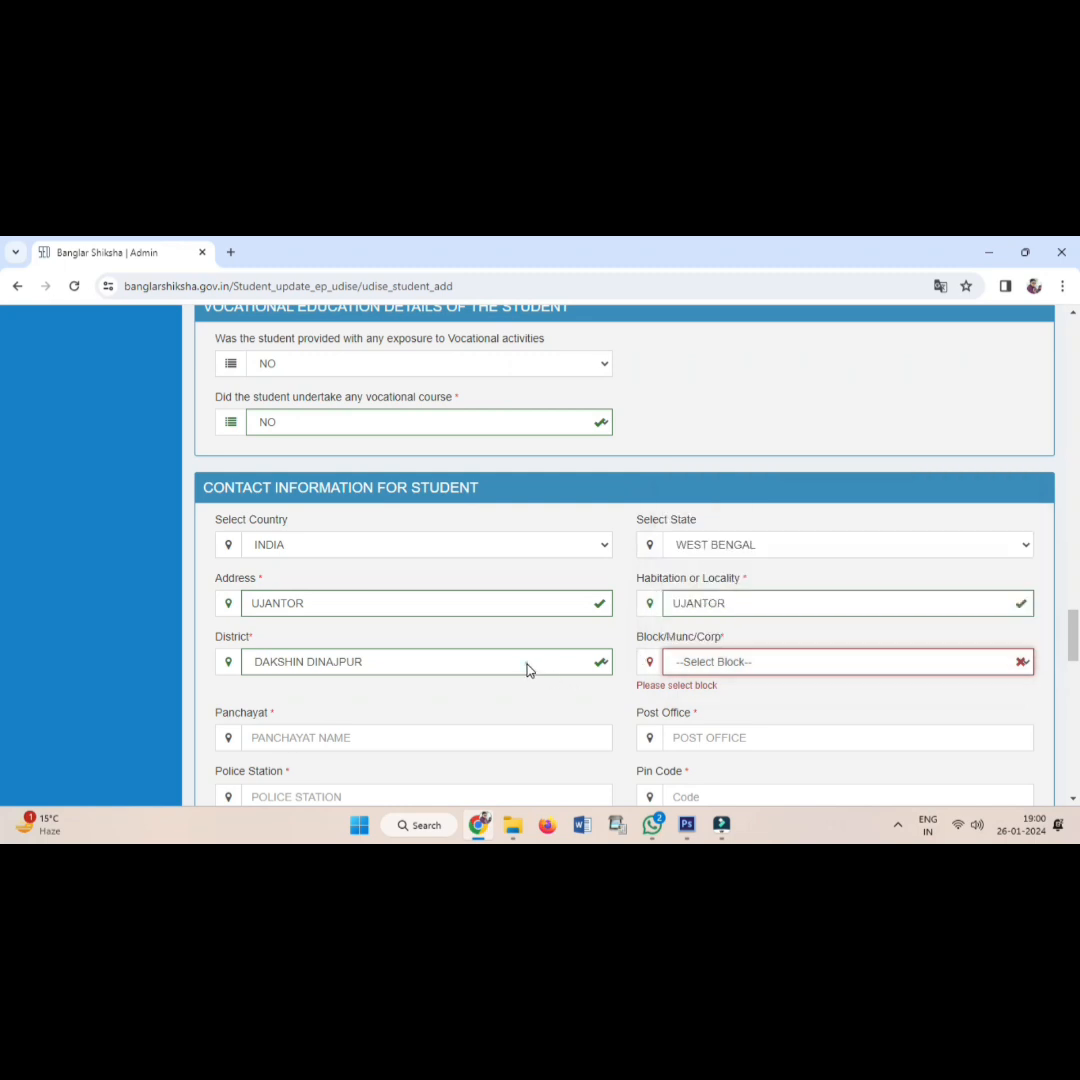
left_click(525, 662)
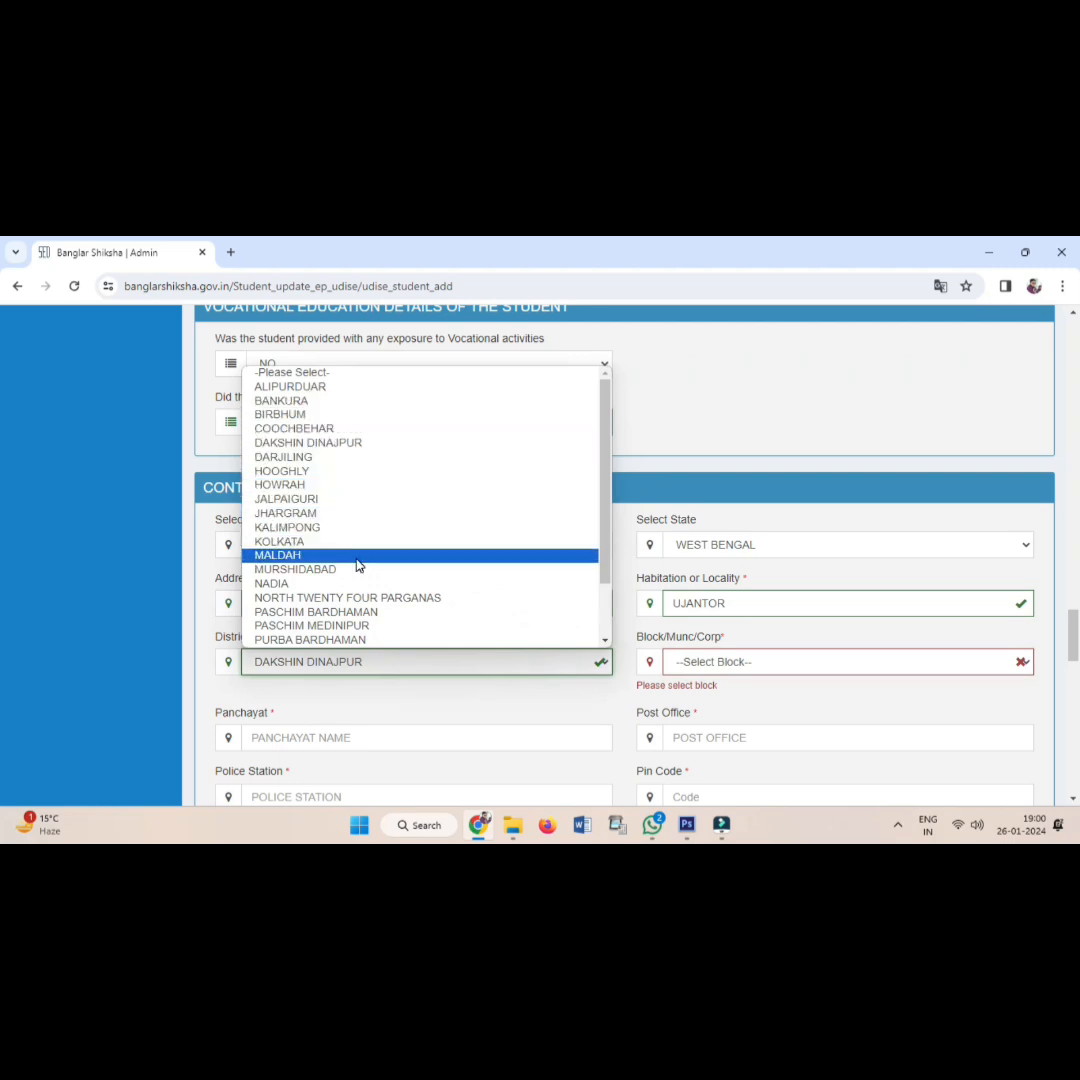
scroll(357, 562, "down", 2)
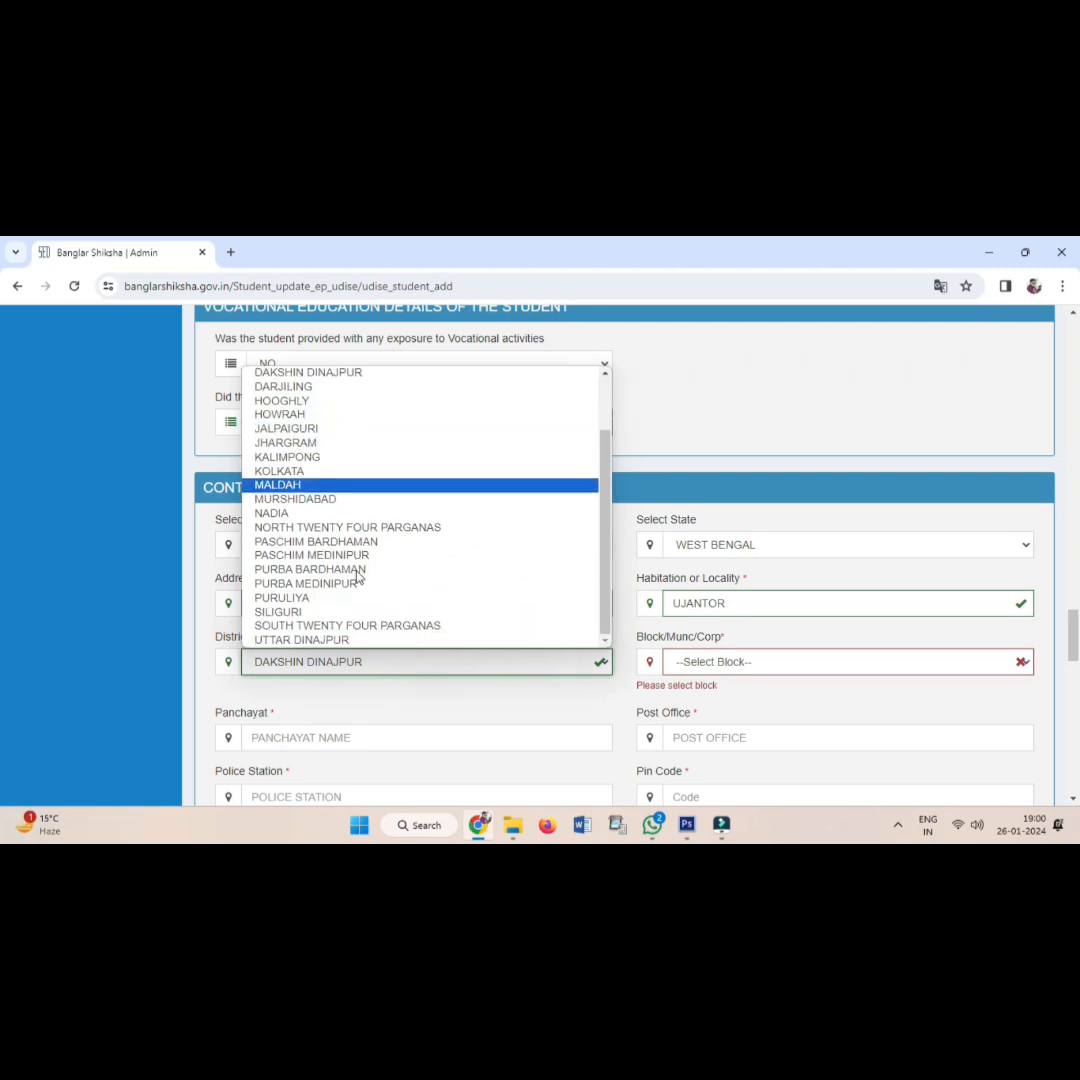
left_click(333, 642)
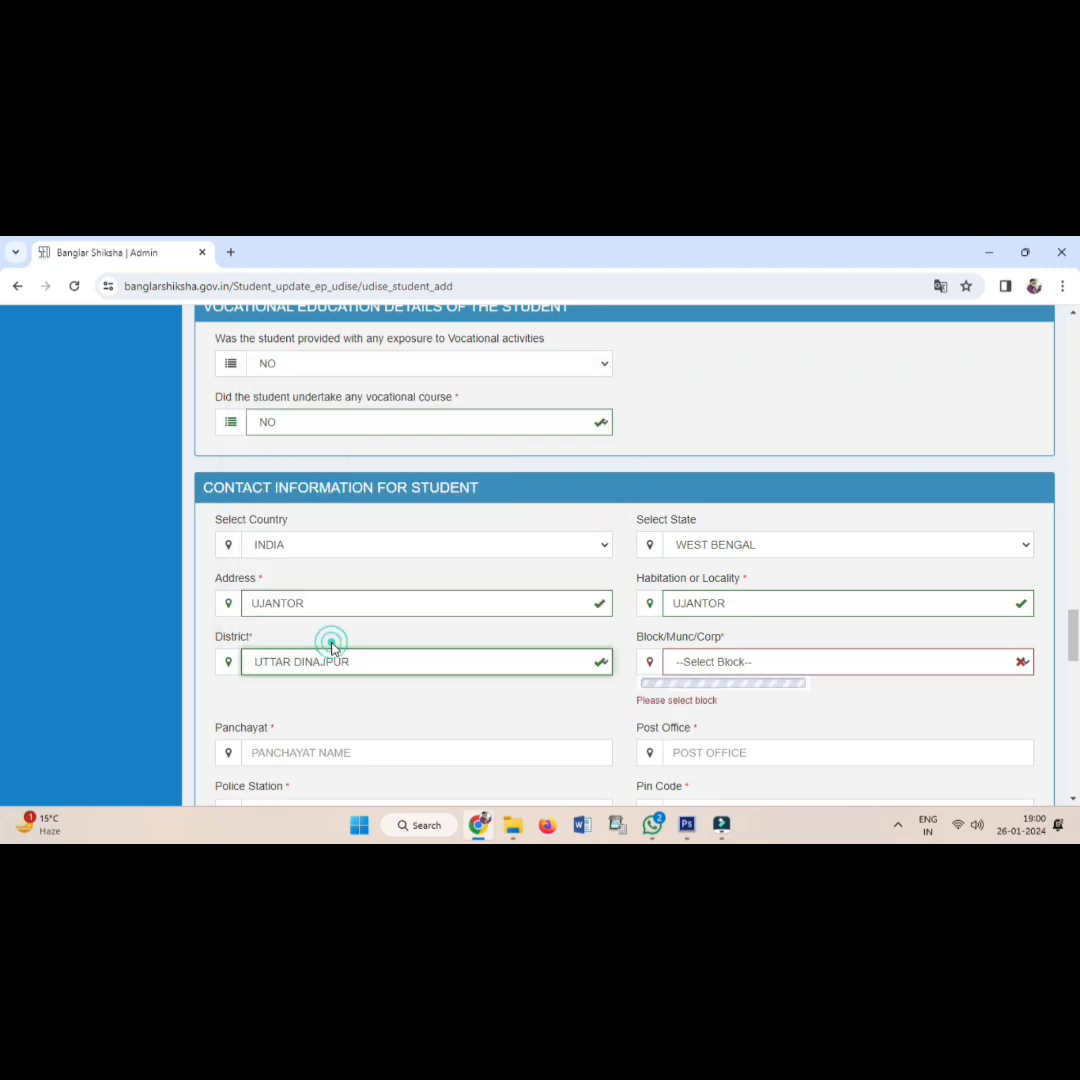
left_click(694, 668)
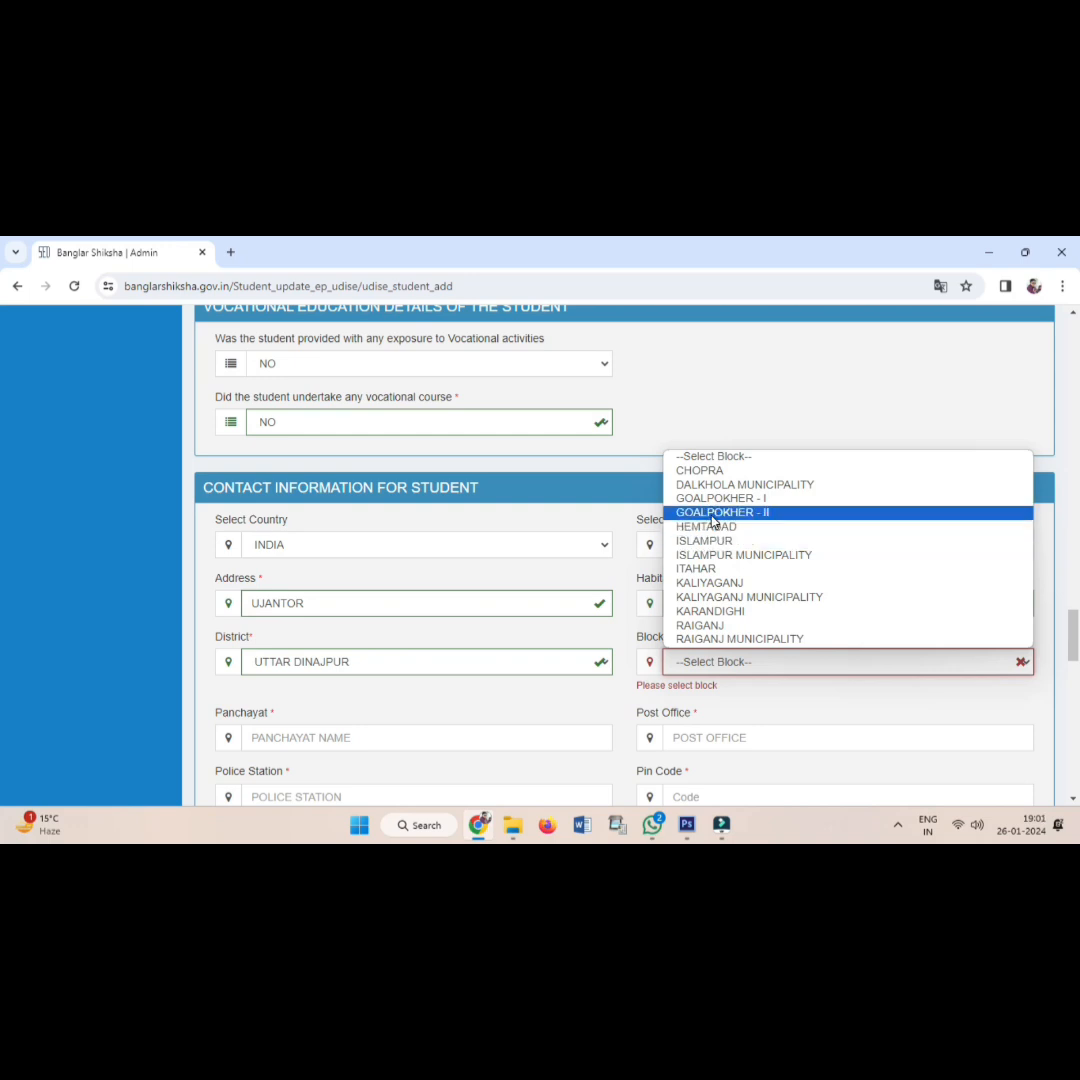
left_click(716, 568)
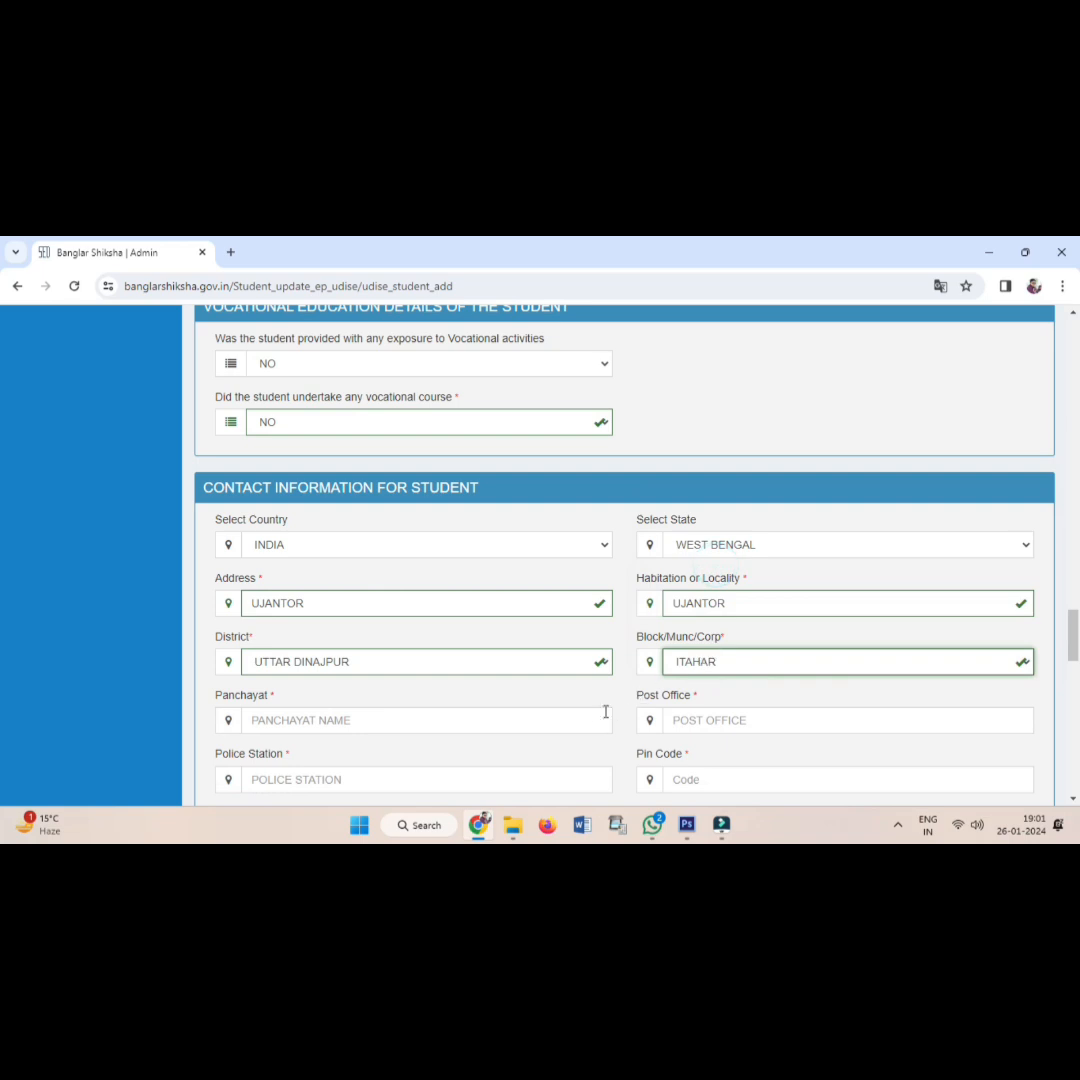
Fill in the student's Panchayat and Post Office names.
scroll(356, 590, "down", 3)
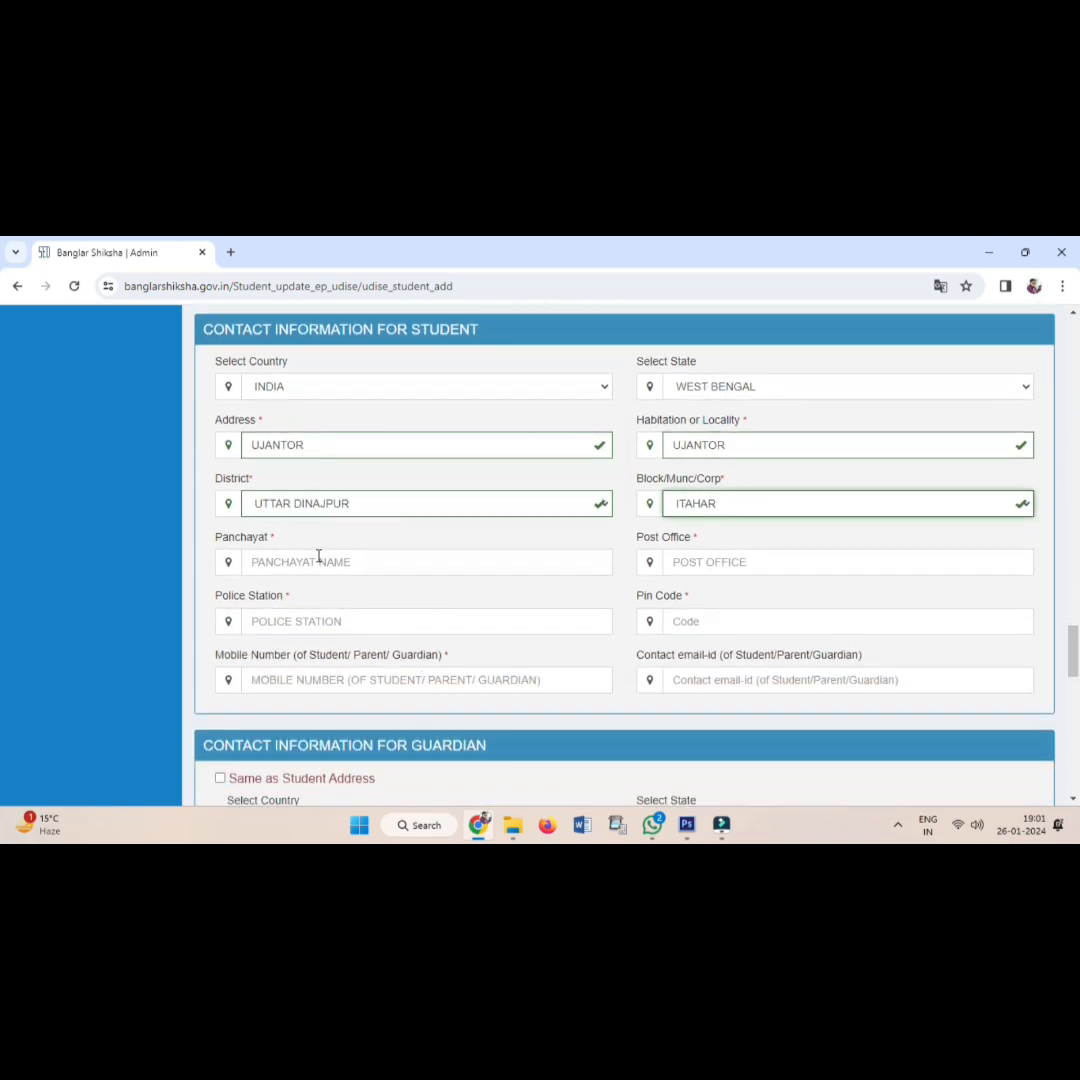
left_click(319, 557)
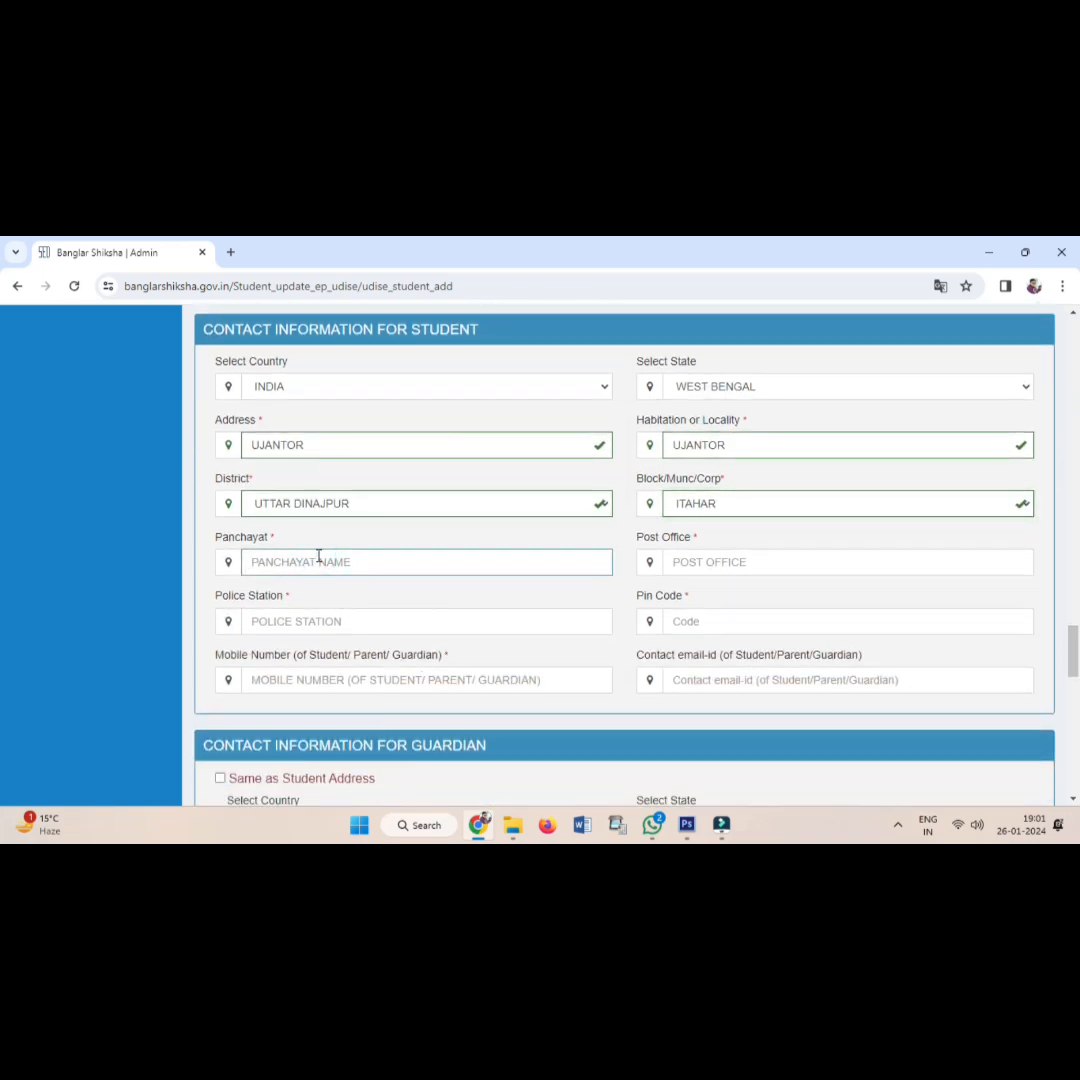
type("SONAPUR")
left_click(715, 563)
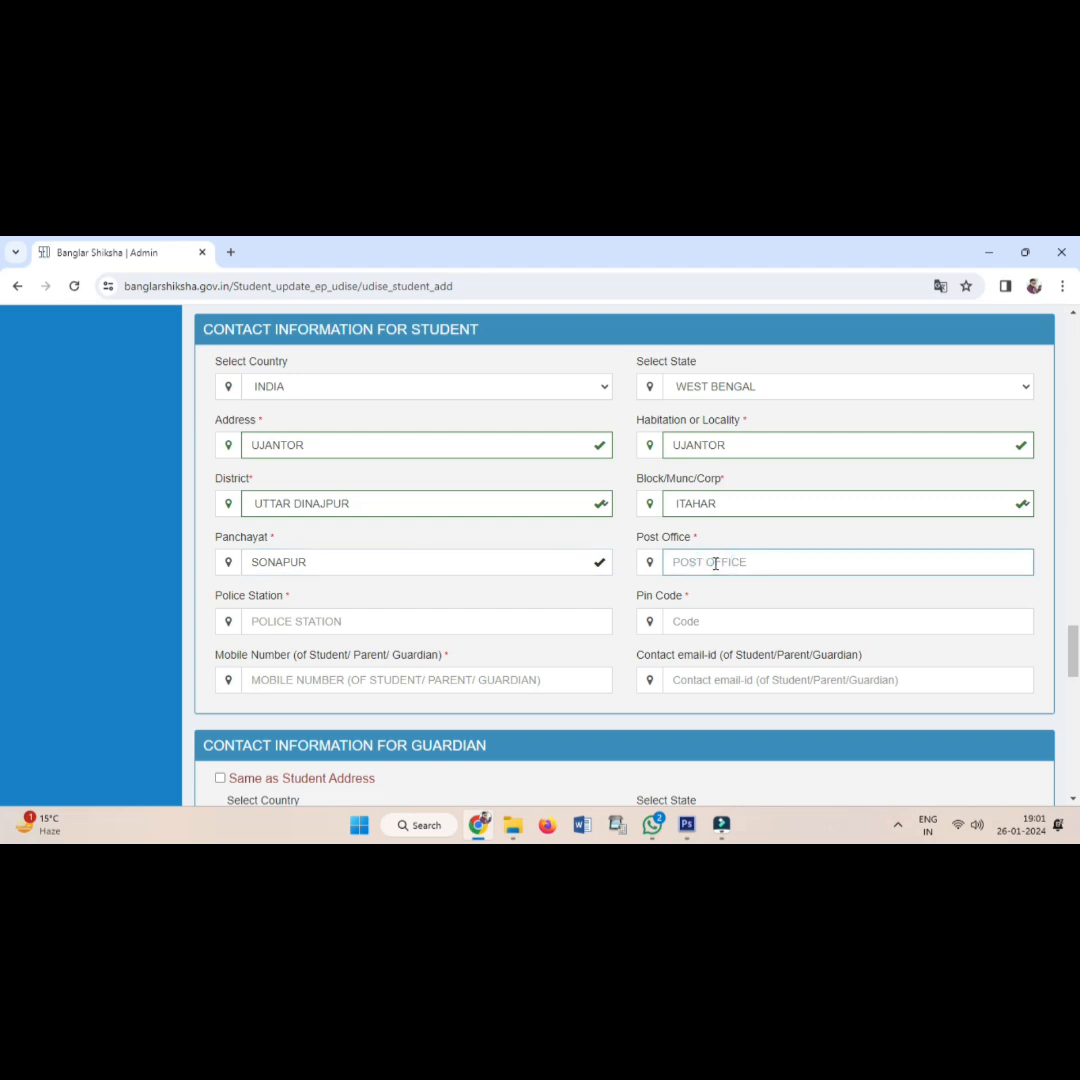
type("SONAPURR")
Enter the Police Station and the student's 10-digit mobile number.
left_click(356, 626)
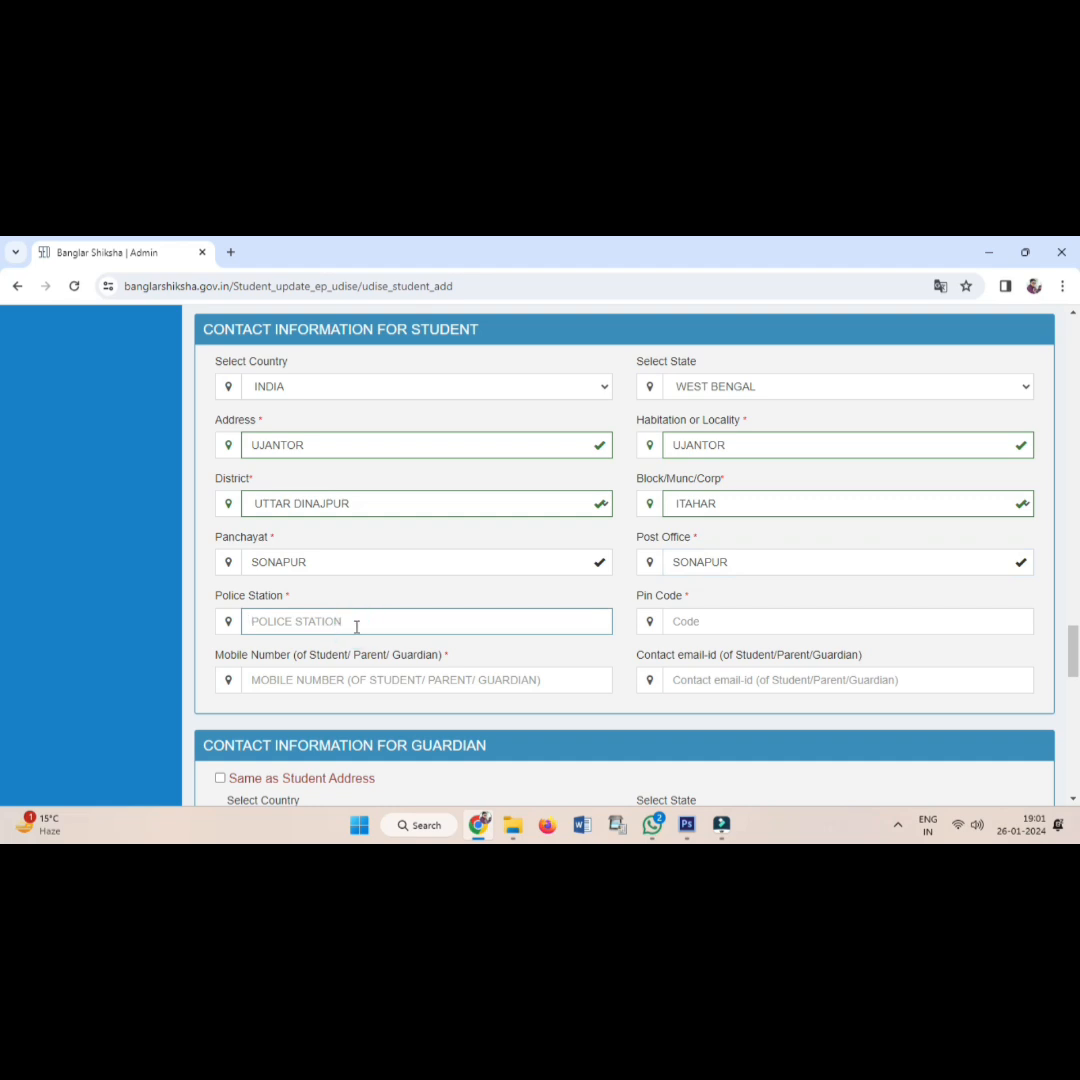
type("ITAHAR")
left_click(333, 682)
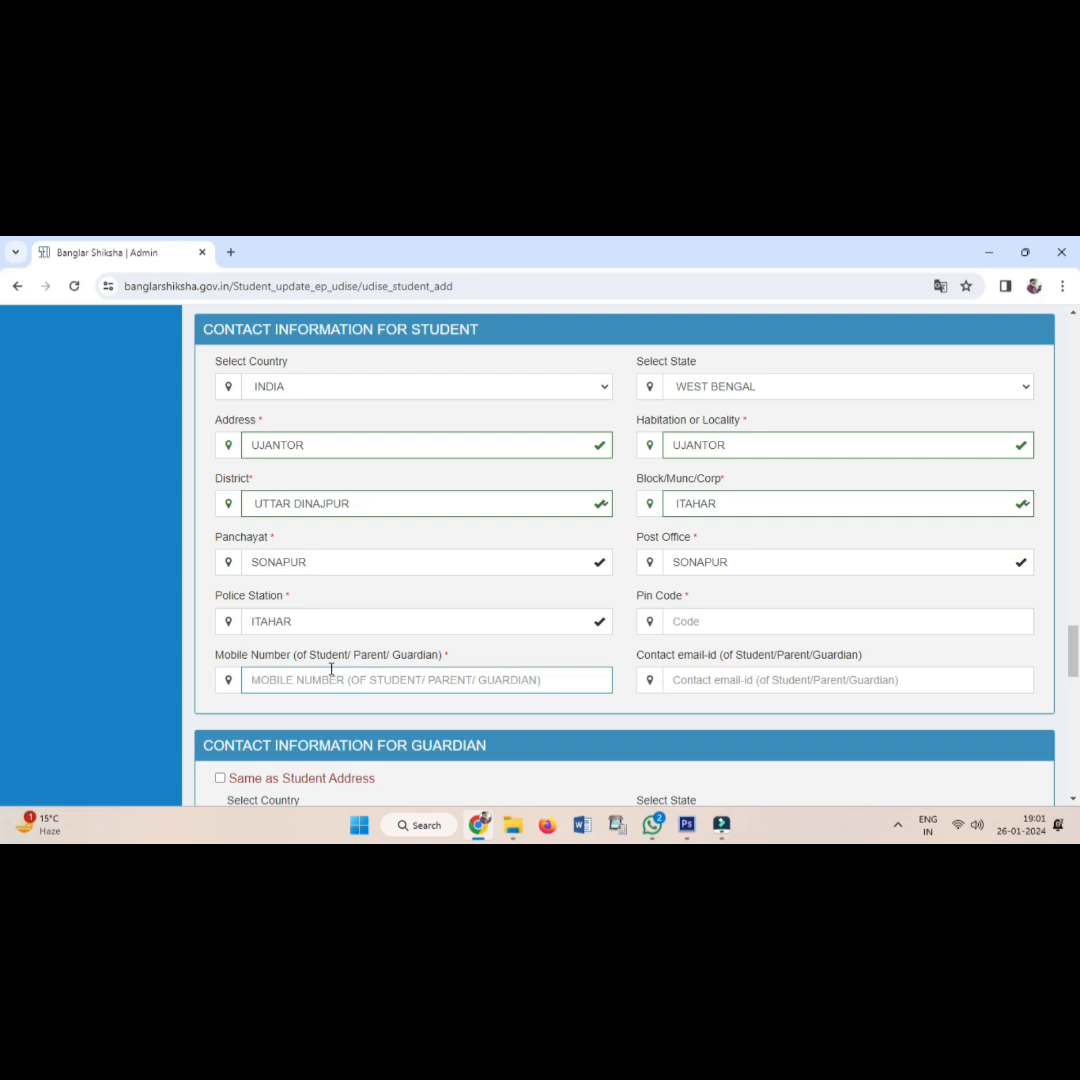
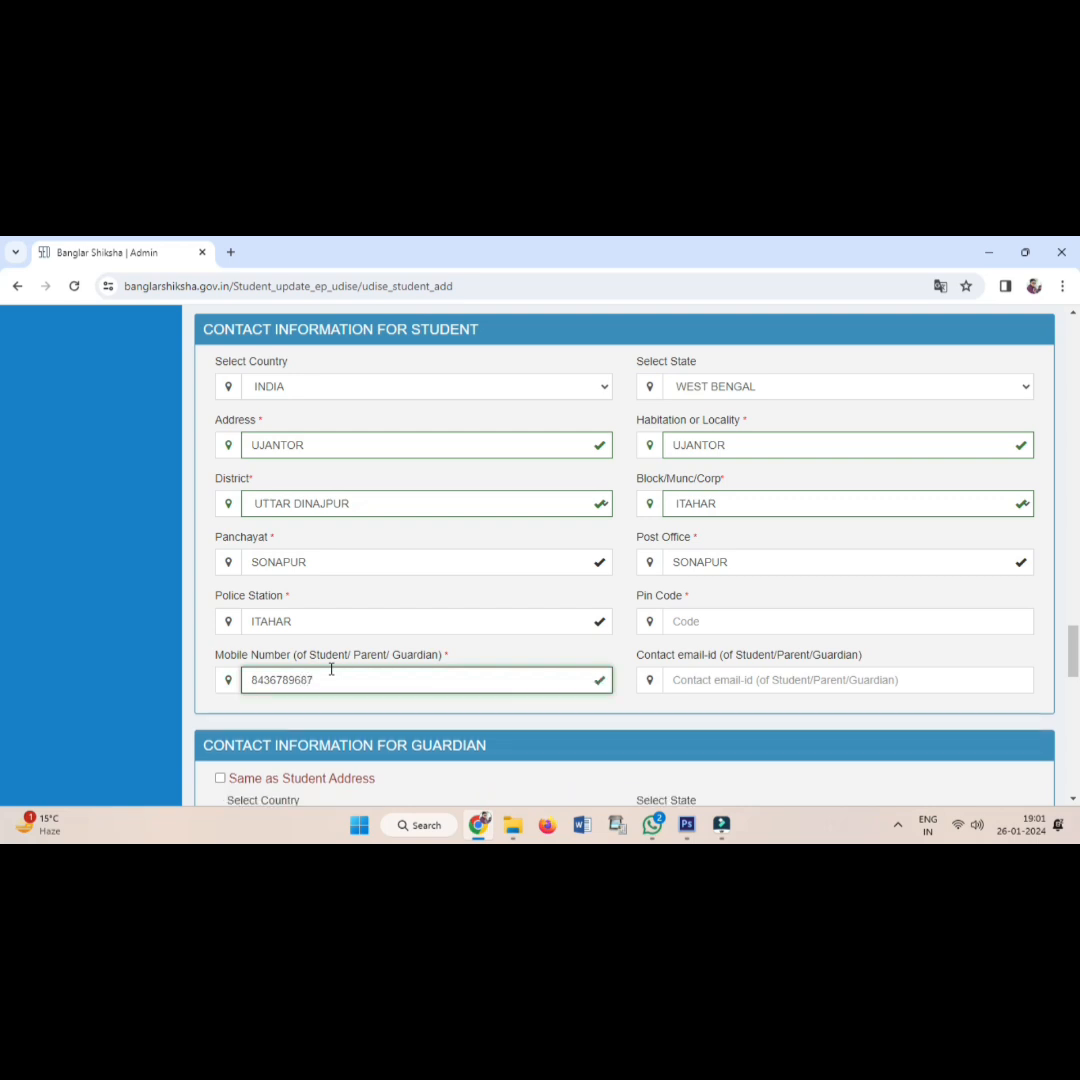
scroll(331, 669, "down", 2)
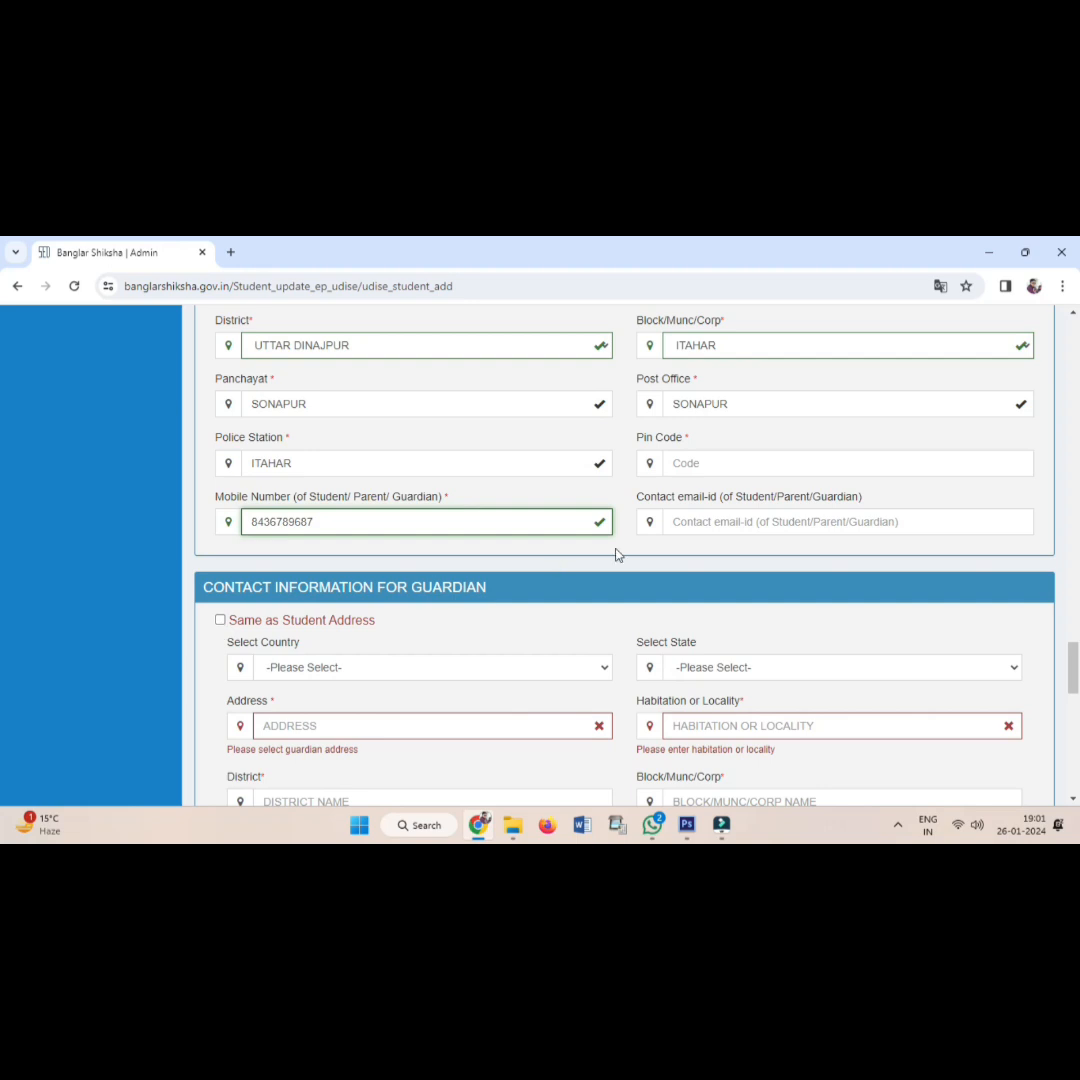
Enter the 6-digit pin code and tick 'Same as Student Address' for the guardian.
left_click(744, 460)
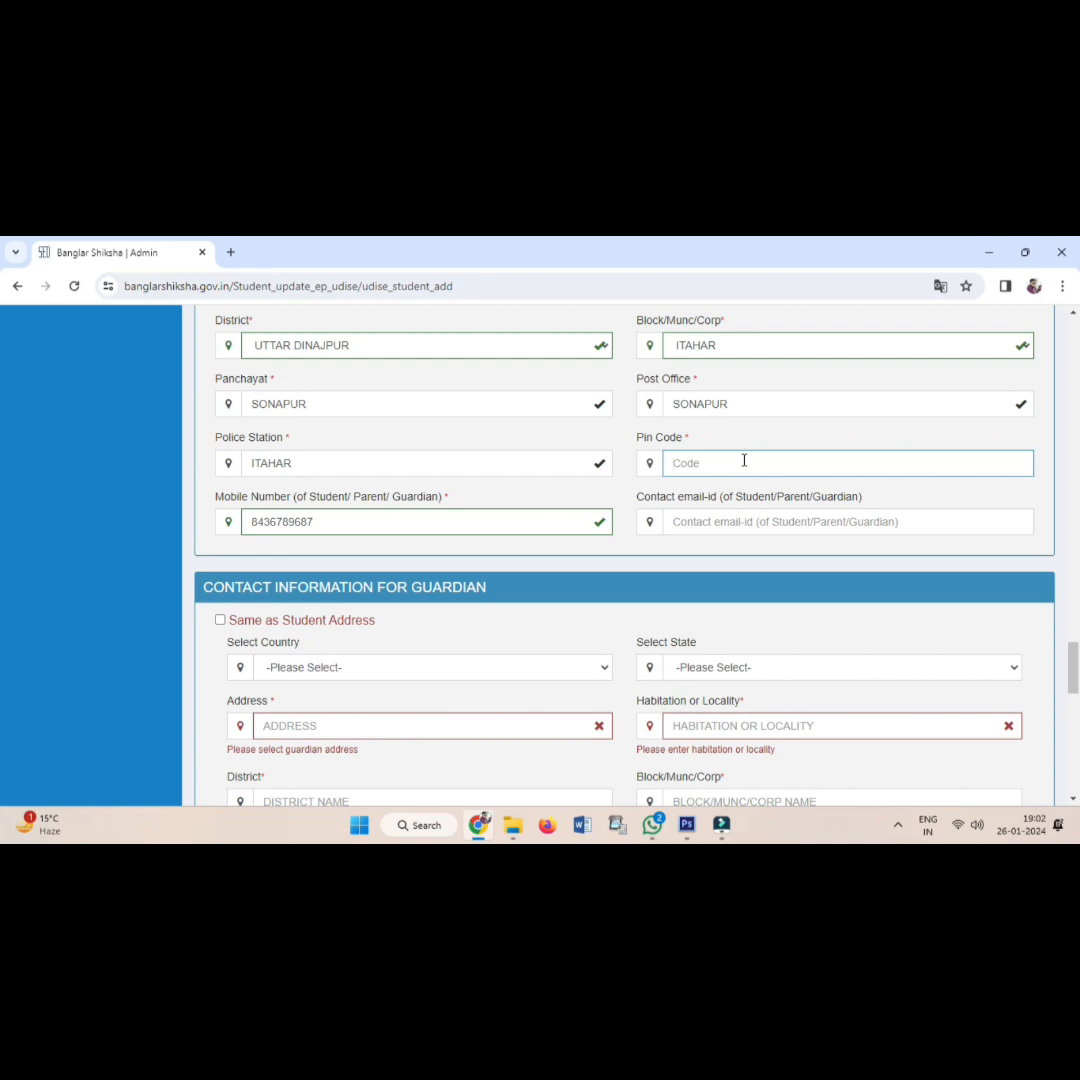
type("733")
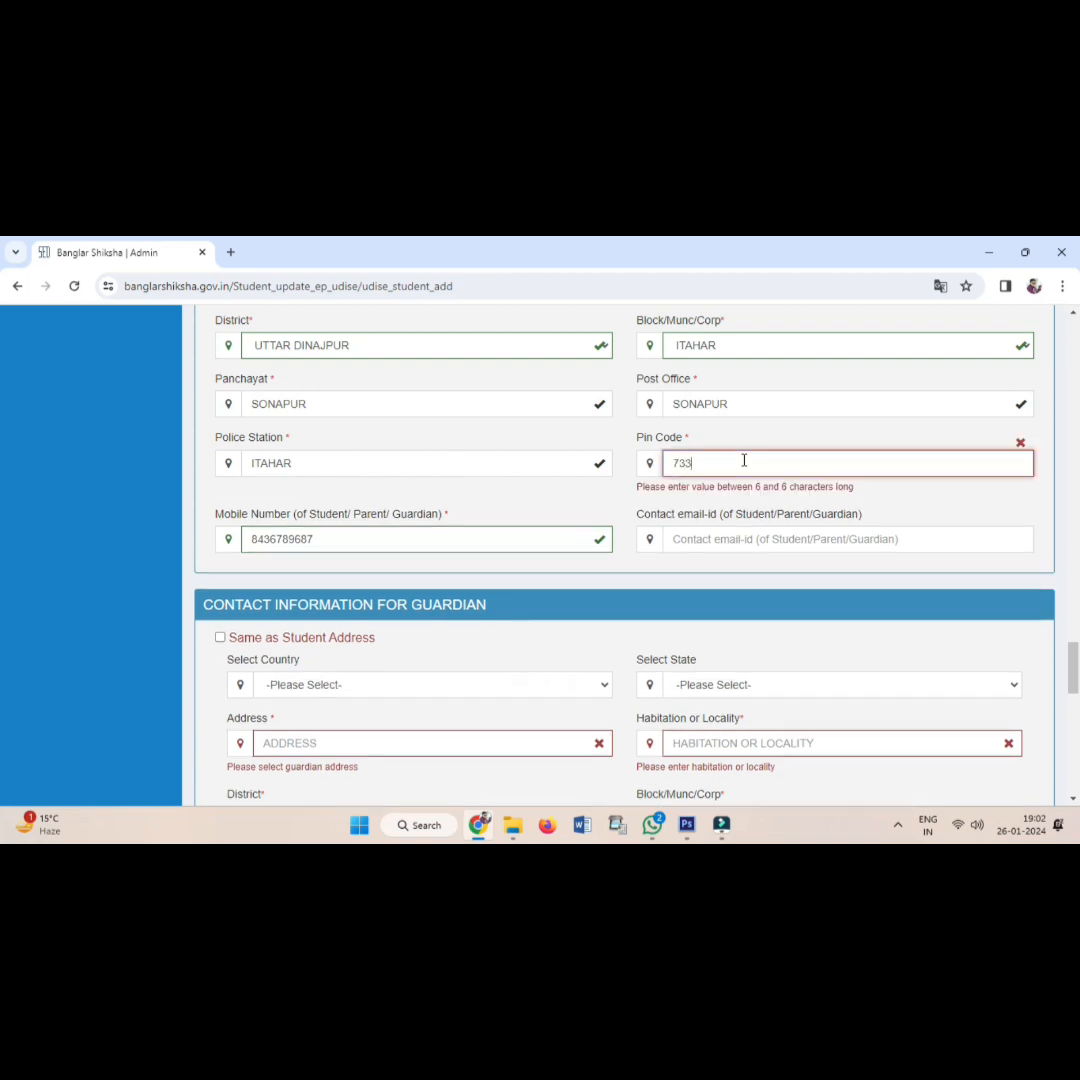
type("143")
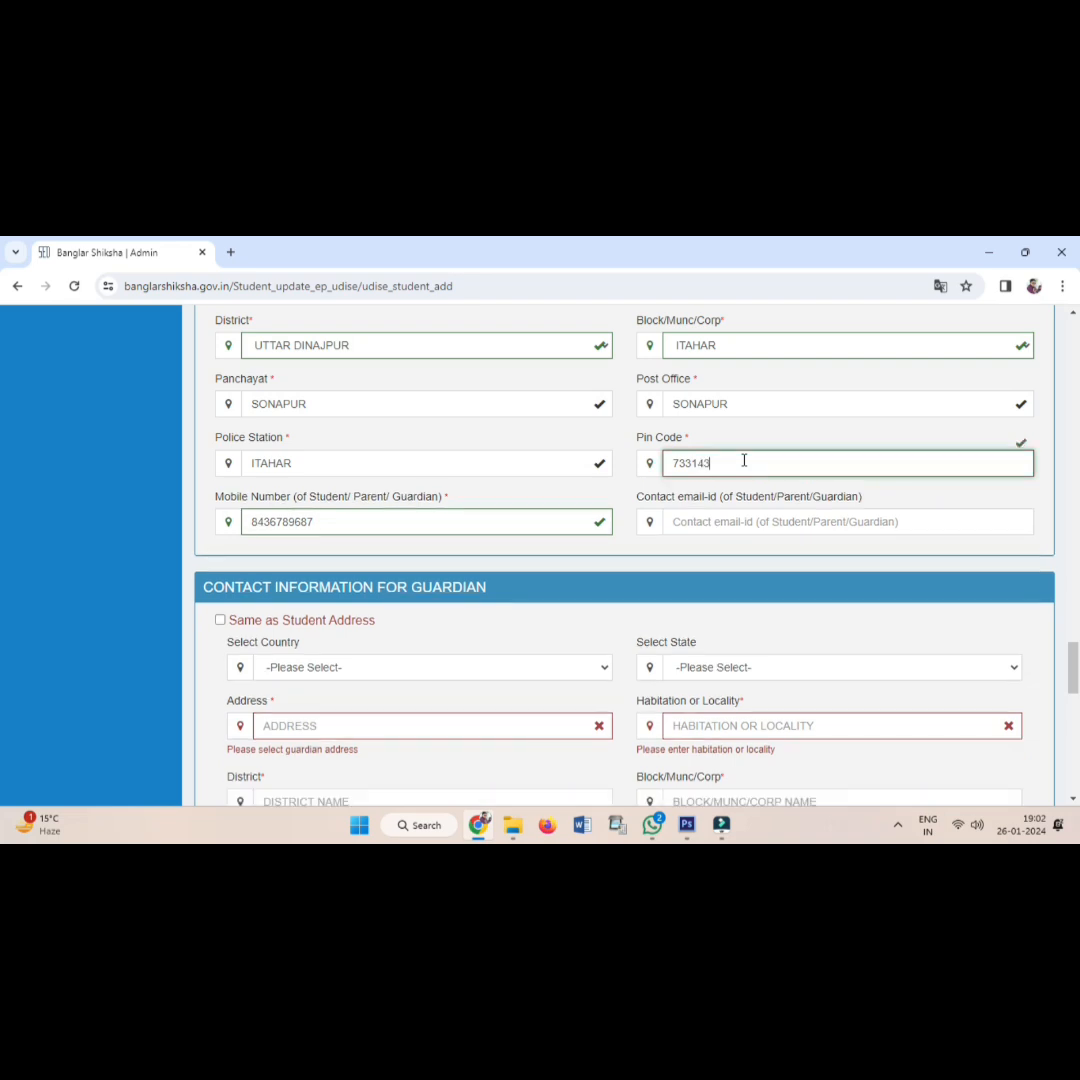
left_click(220, 620)
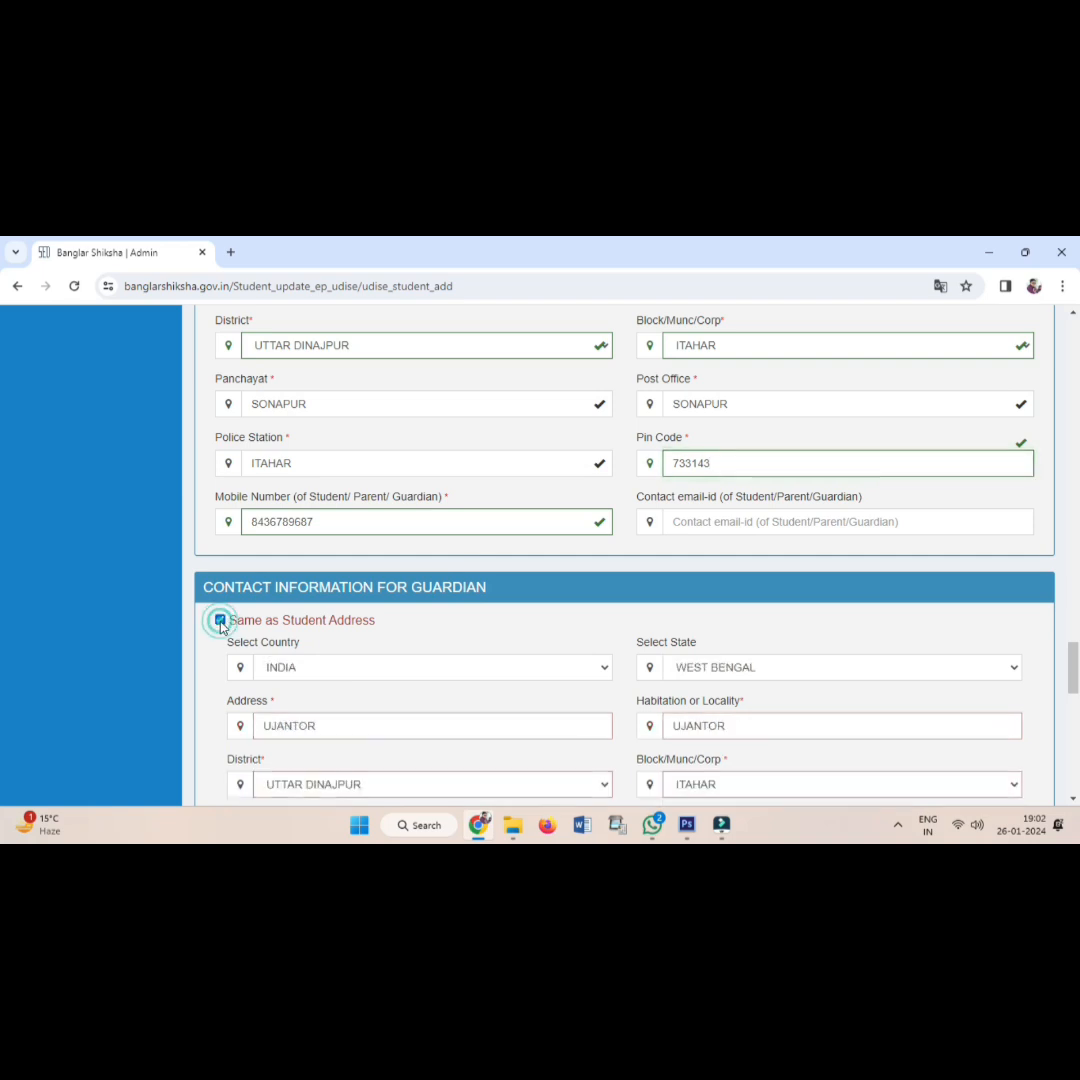
scroll(531, 671, "down", 2)
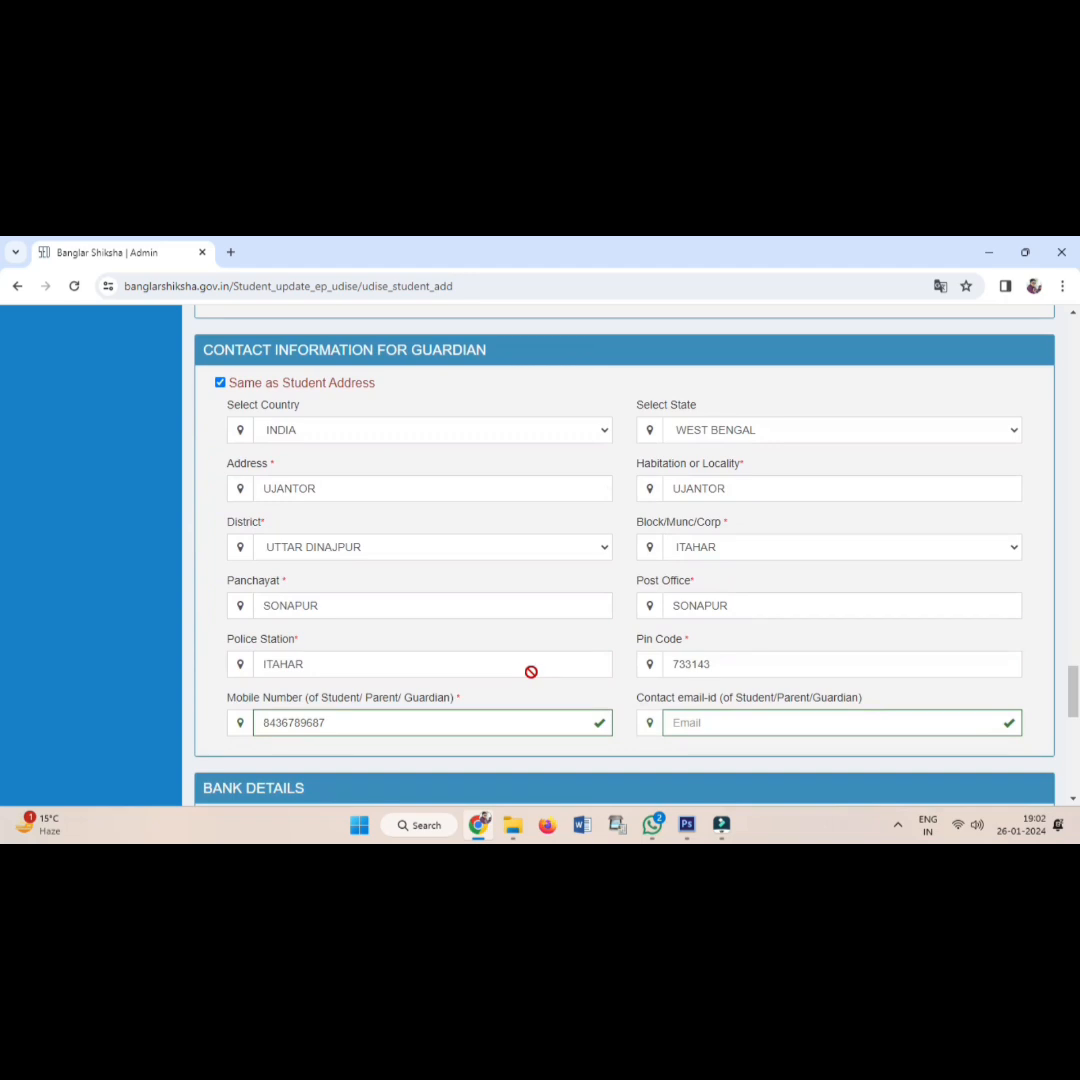
scroll(531, 671, "down", 3)
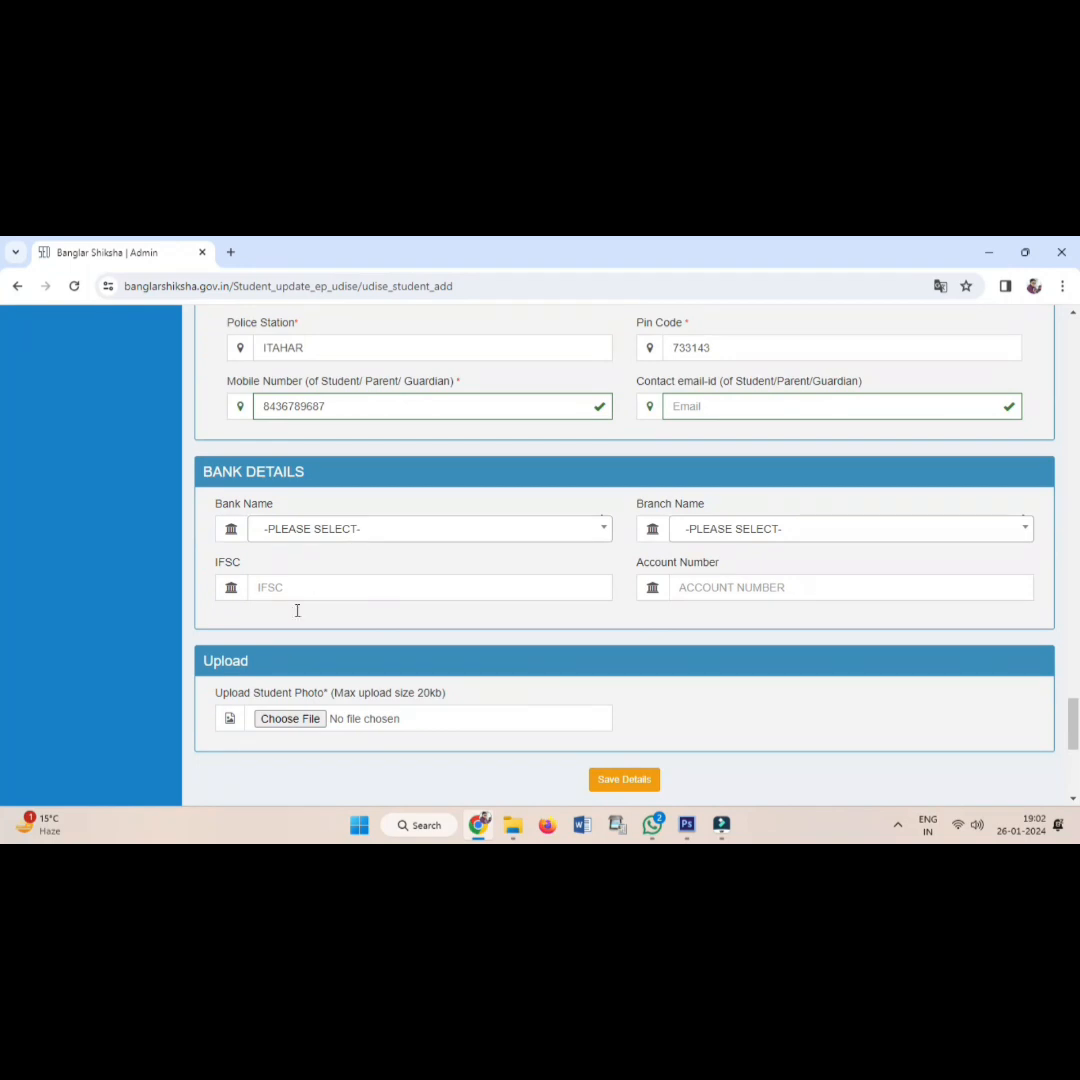
In Photoshop, undo the earlier crop to restore the full photo sheet.
left_click(688, 834)
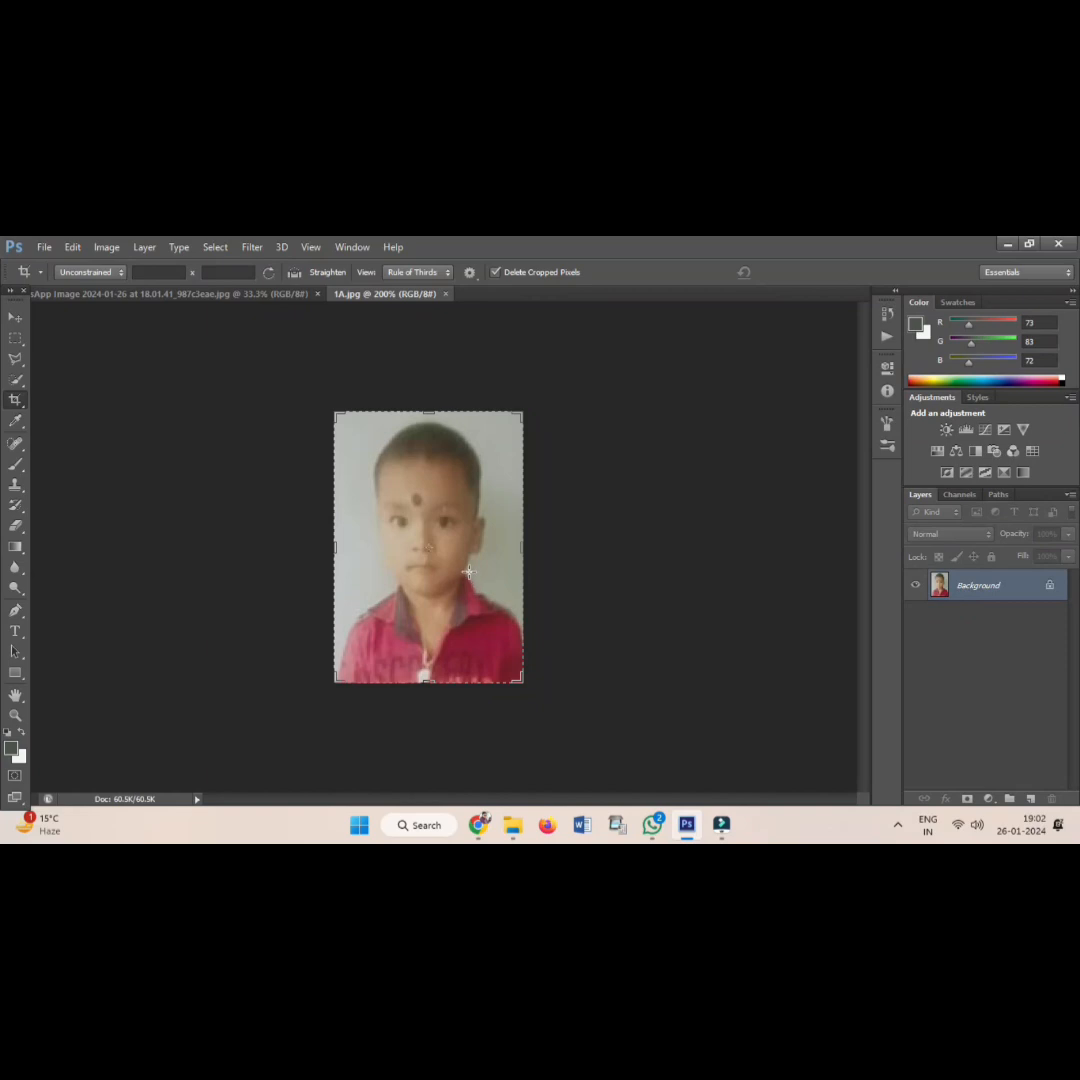
key("ctrl+alt+z")
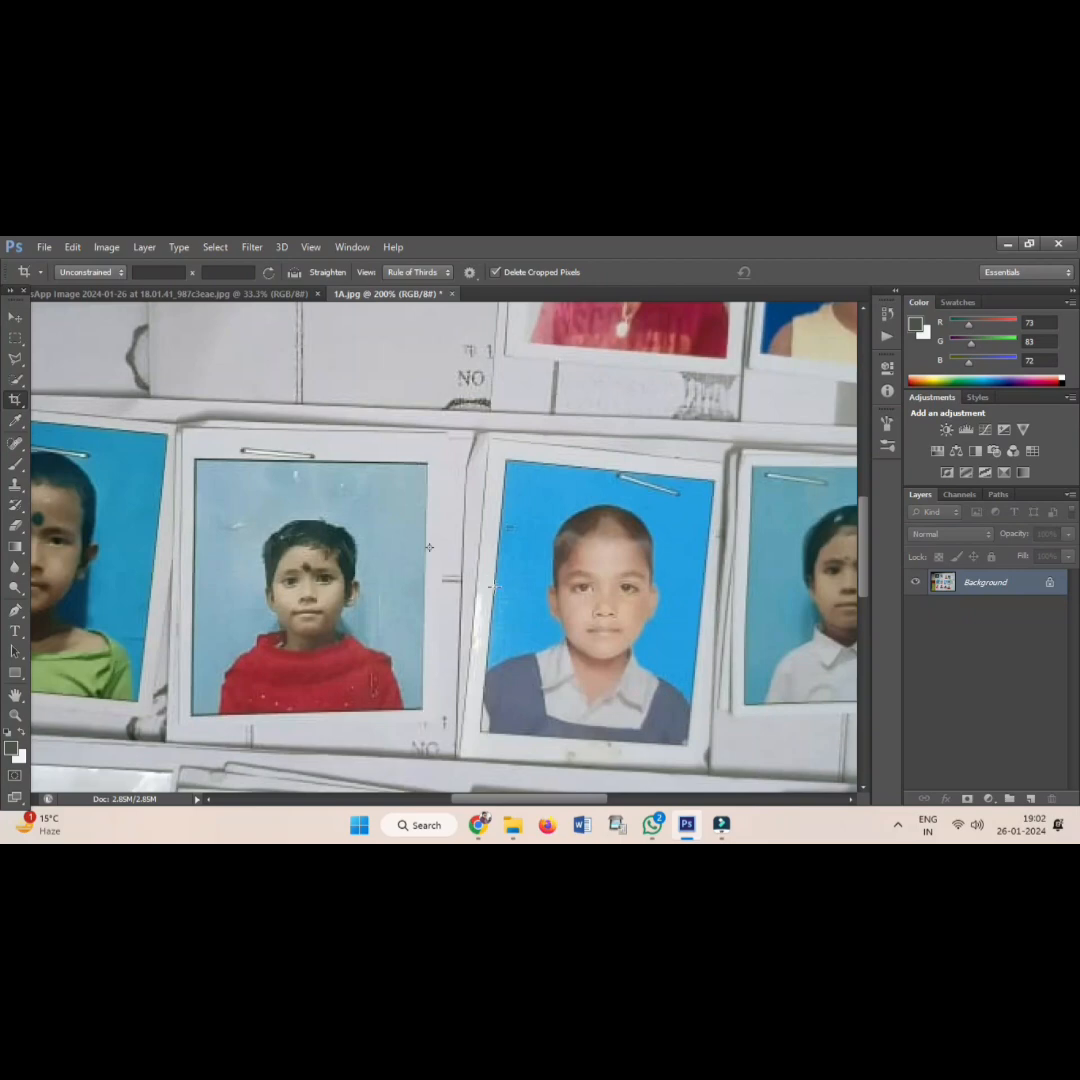
scroll(490, 588, "up", 2)
scroll(515, 604, "up", 6)
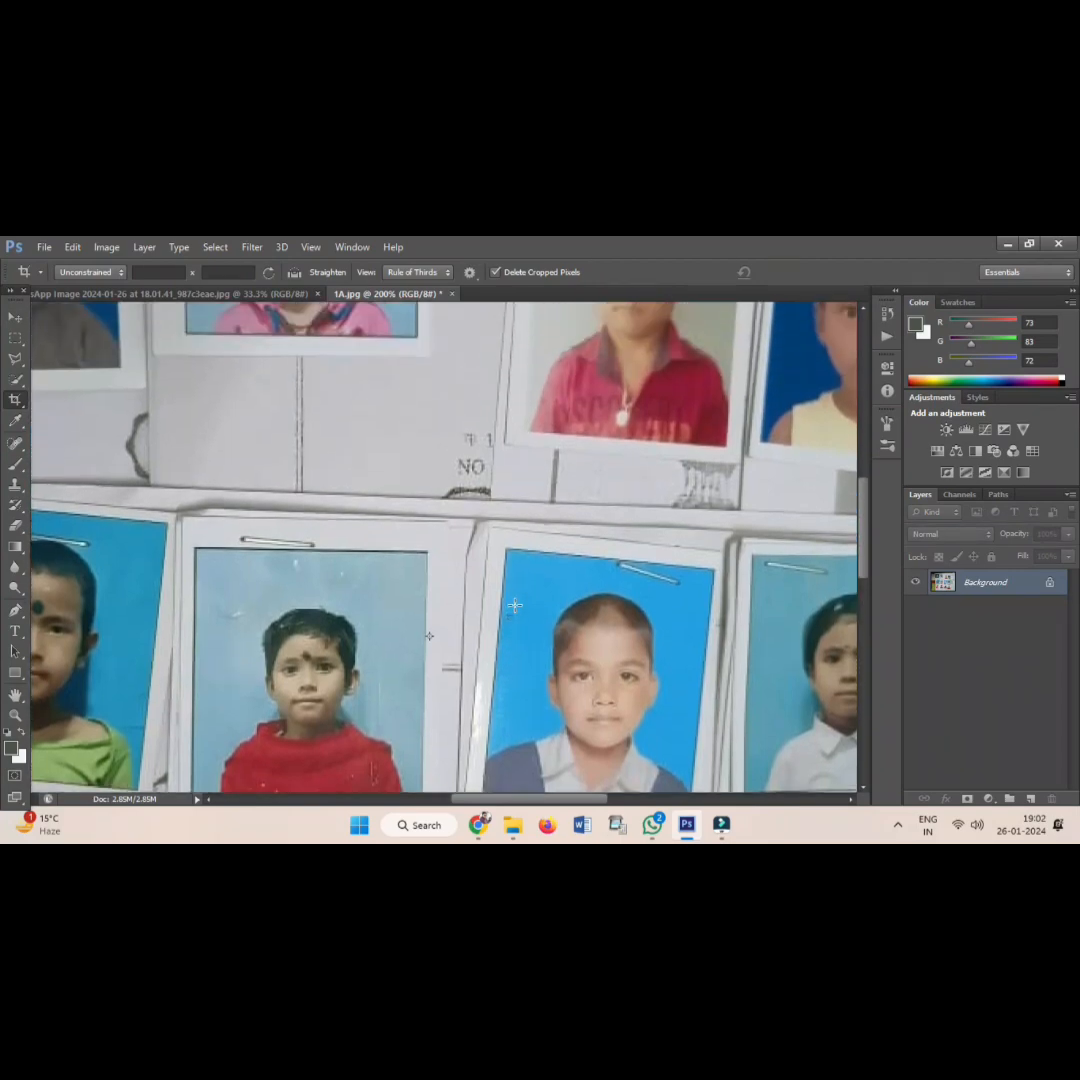
scroll(515, 604, "up", 3)
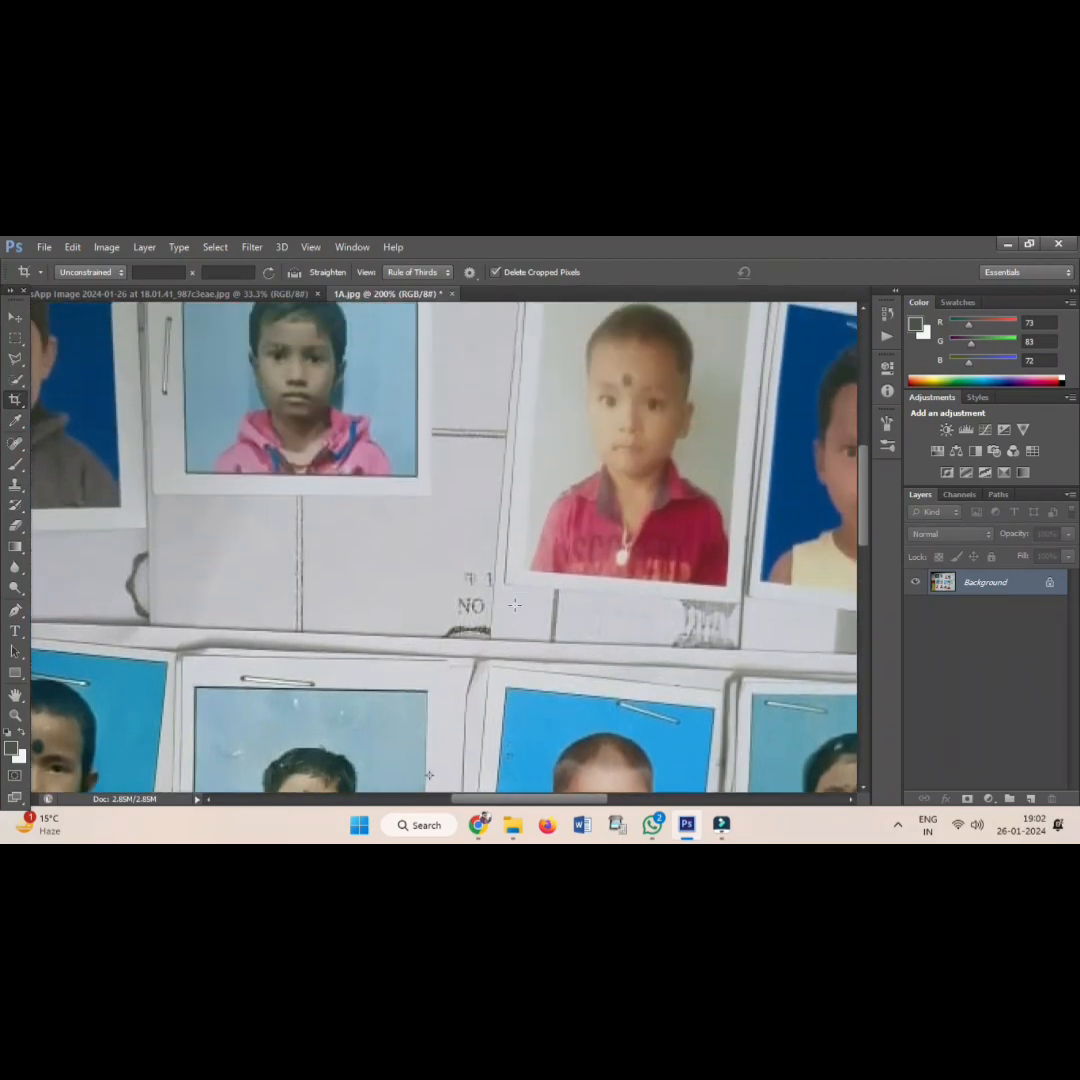
scroll(508, 601, "up", 1)
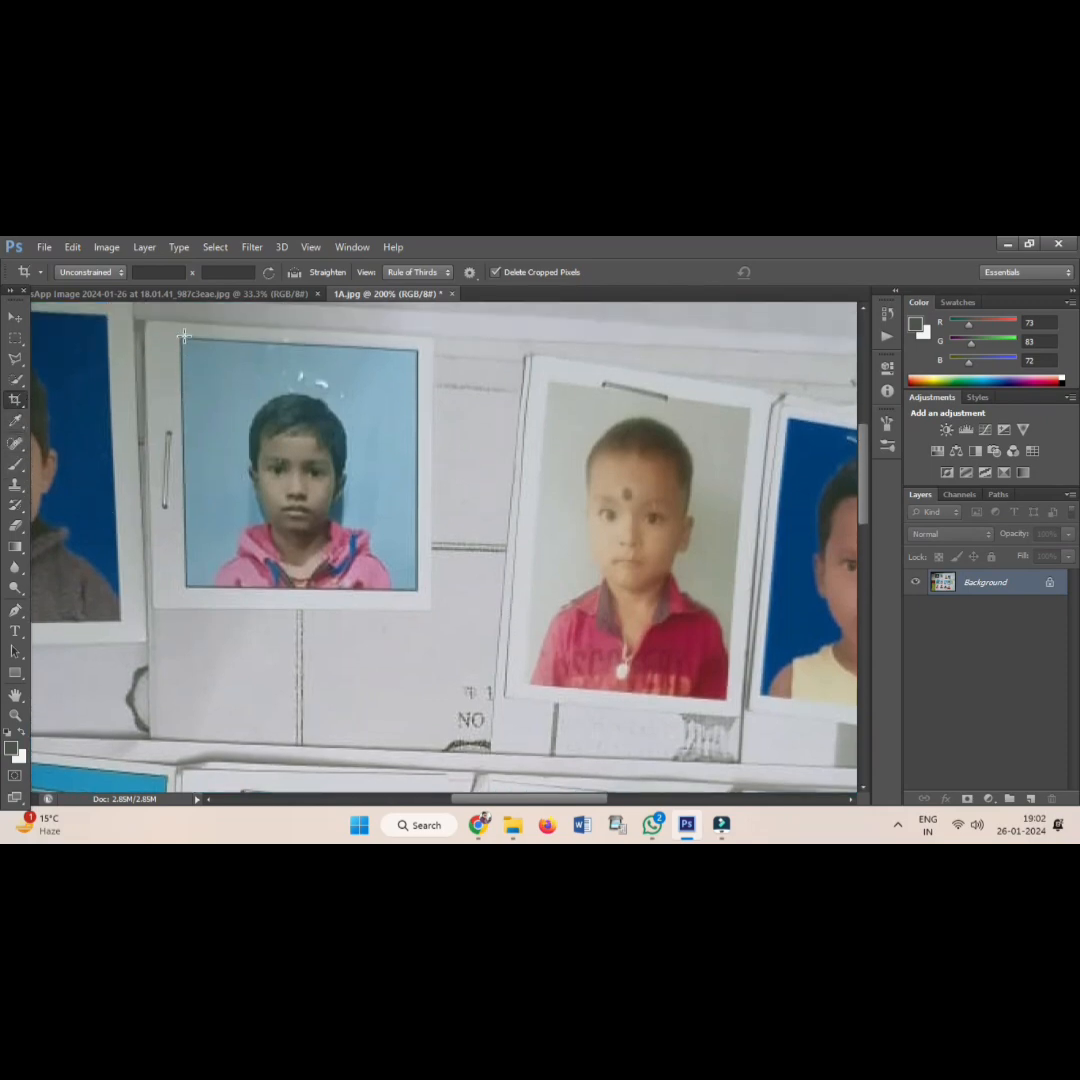
Crop the sheet tightly to the pink-hoodie child's portrait and start Save As.
left_click_drag(184, 336, 407, 588)
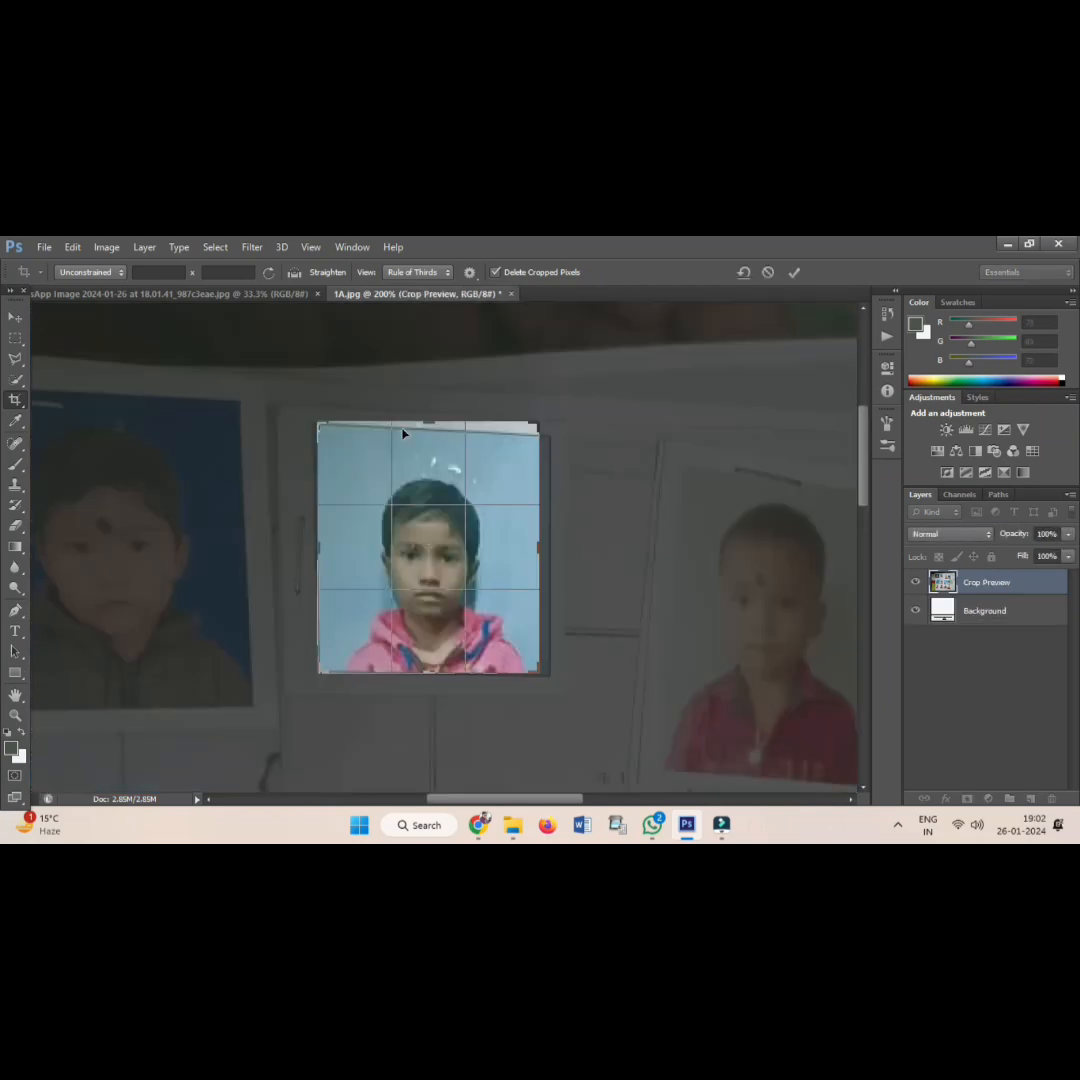
left_click_drag(436, 411, 437, 437)
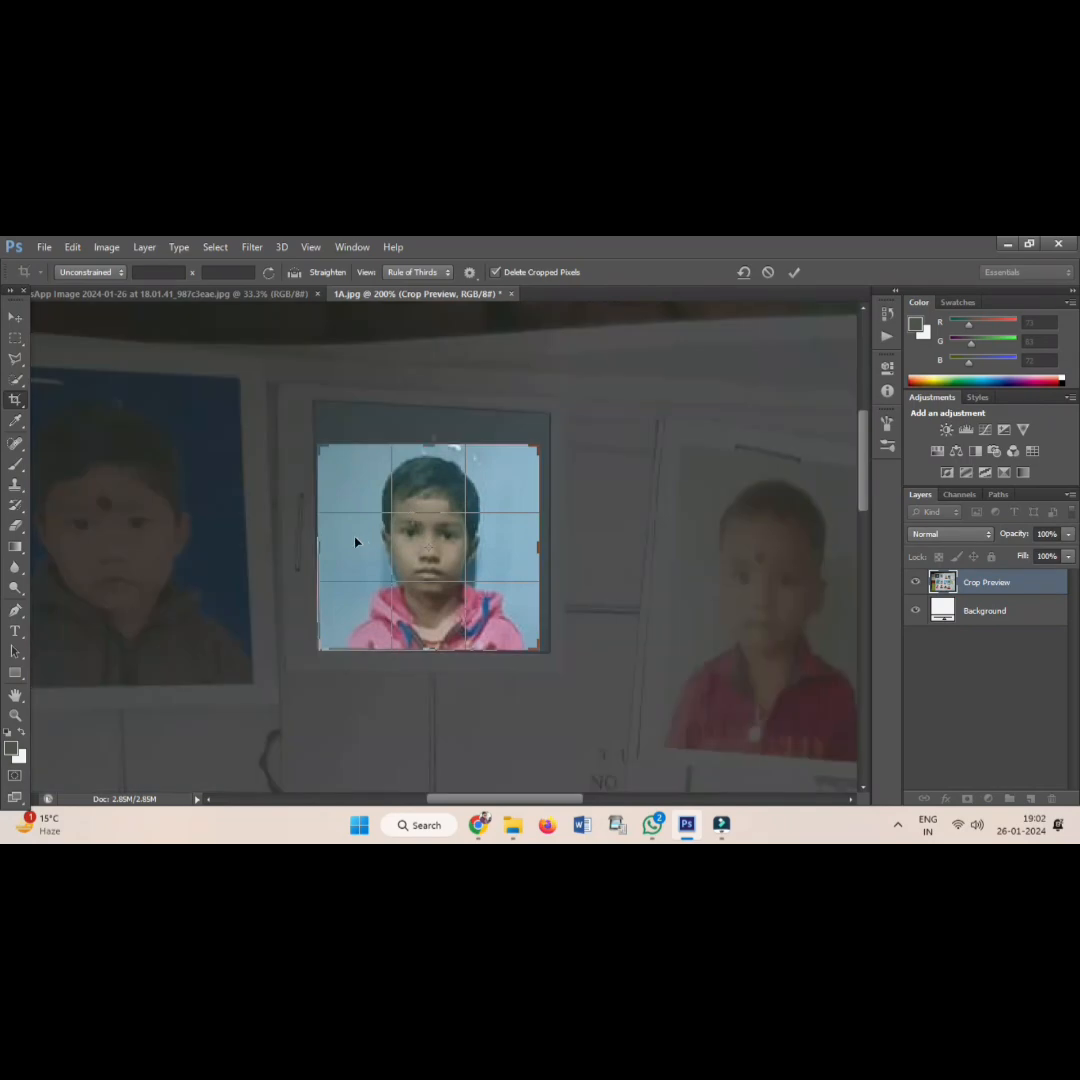
left_click_drag(320, 546, 340, 546)
left_click_drag(533, 553, 526, 551)
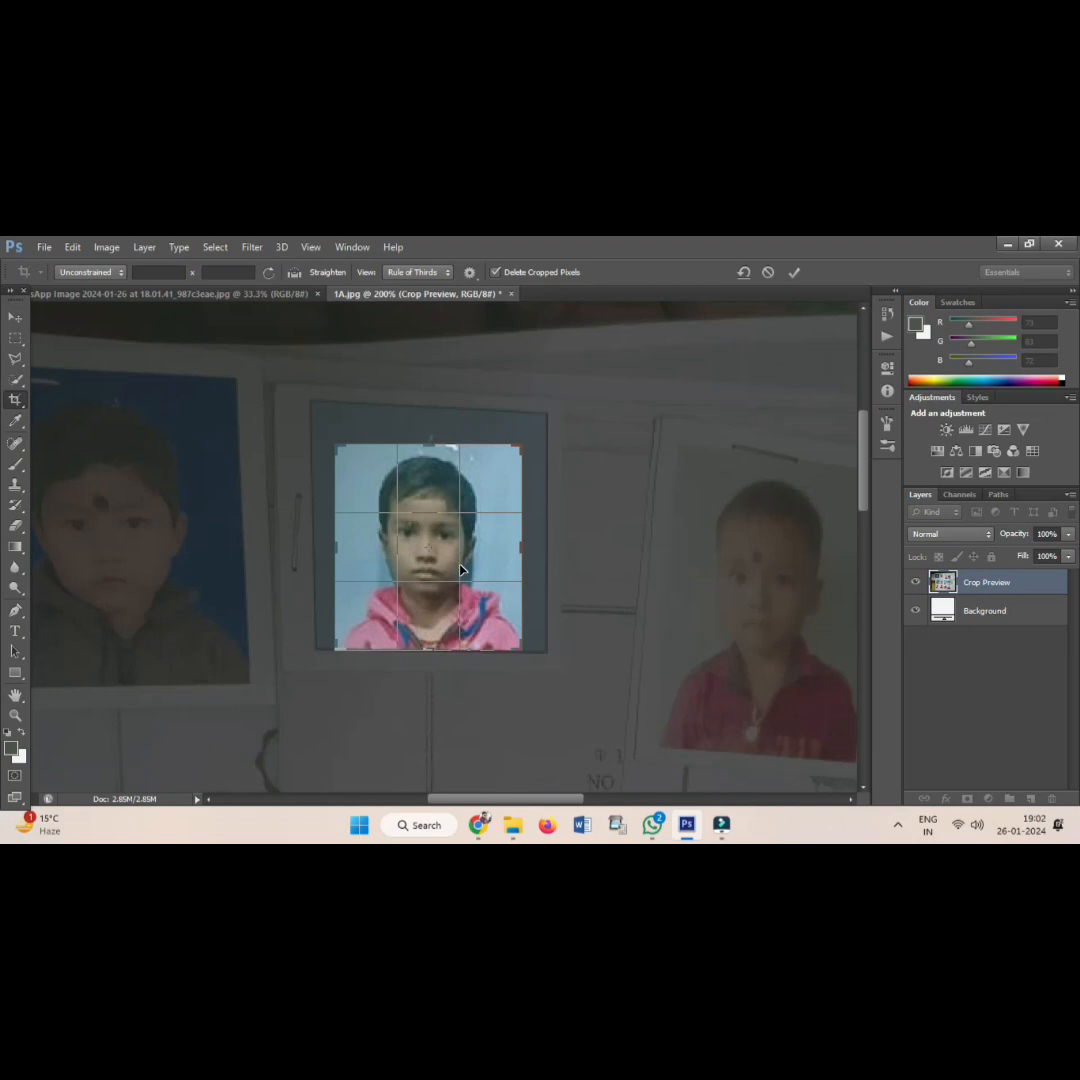
double_click(460, 570)
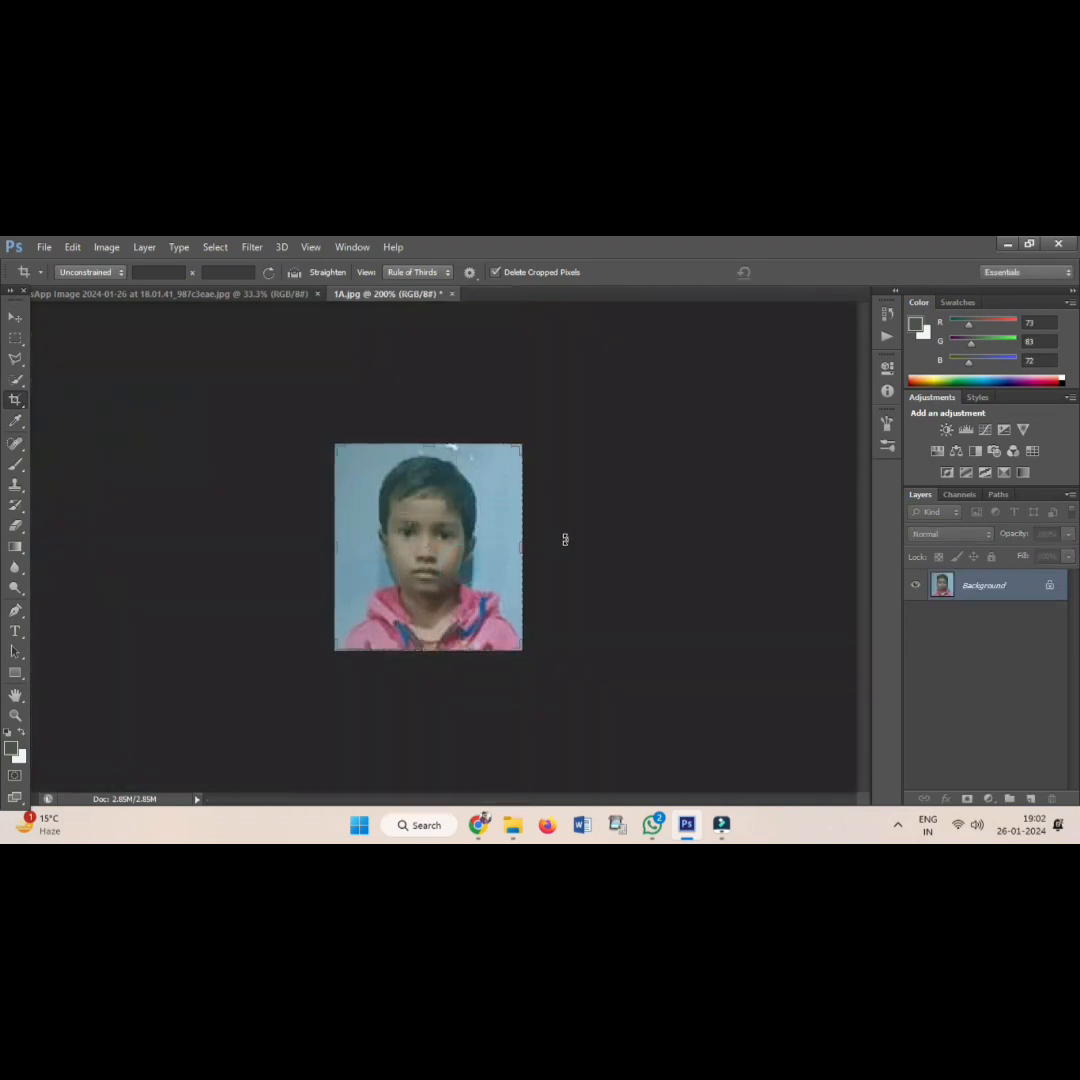
key("ctrl+shift+s")
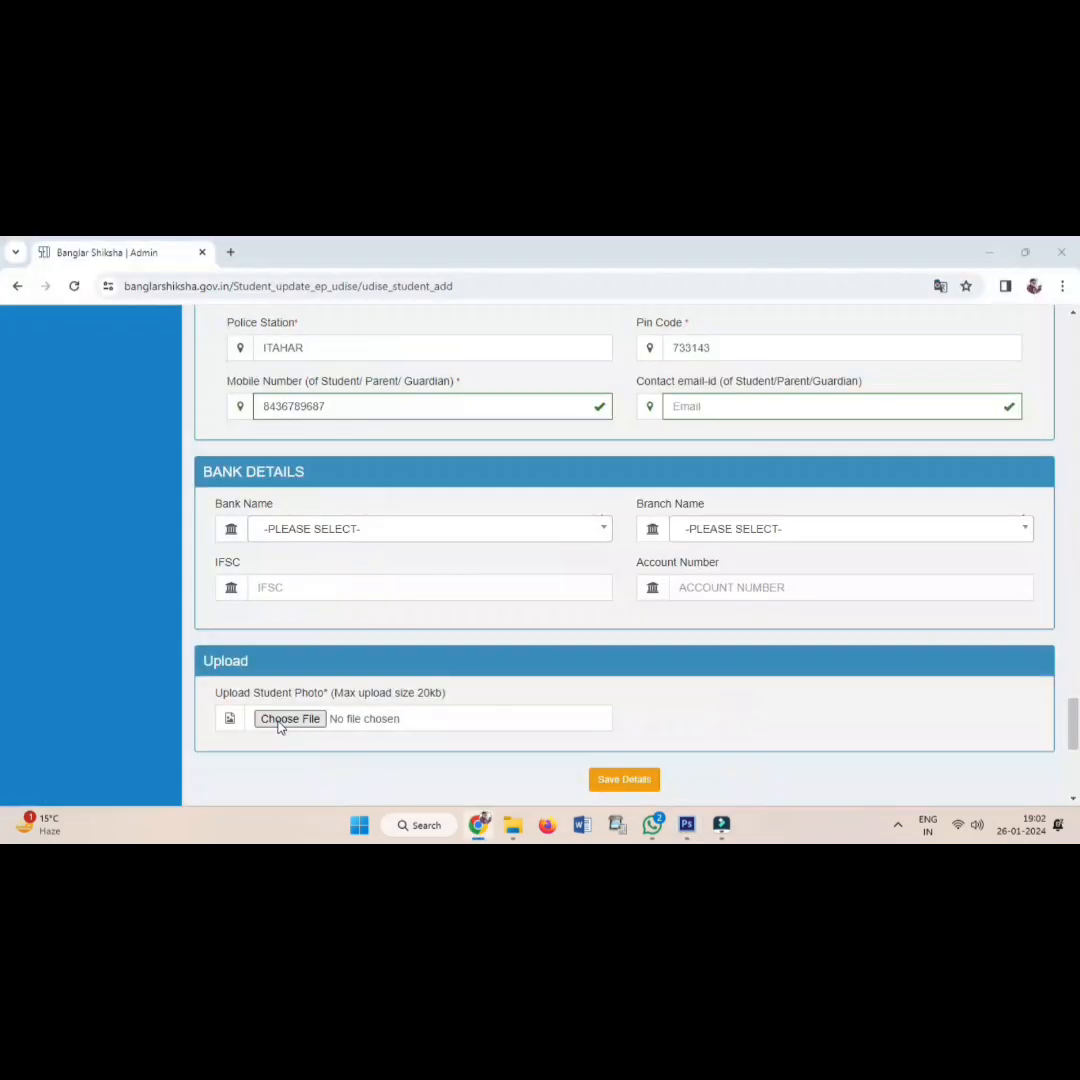
Save the cropped portrait, attach A3.jpg from Downloads as the Student Photo, then review the form.
left_click(280, 721)
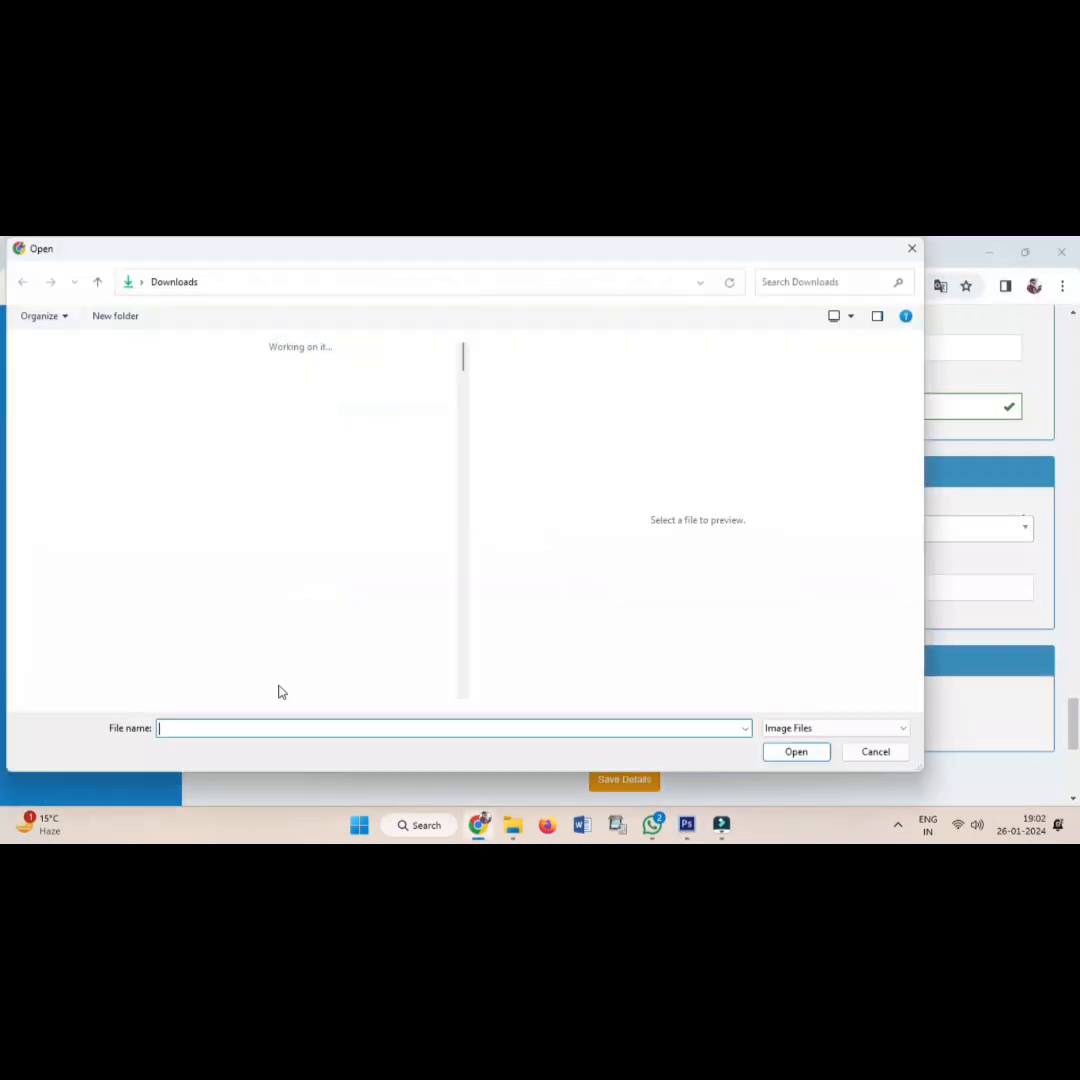
double_click(260, 440)
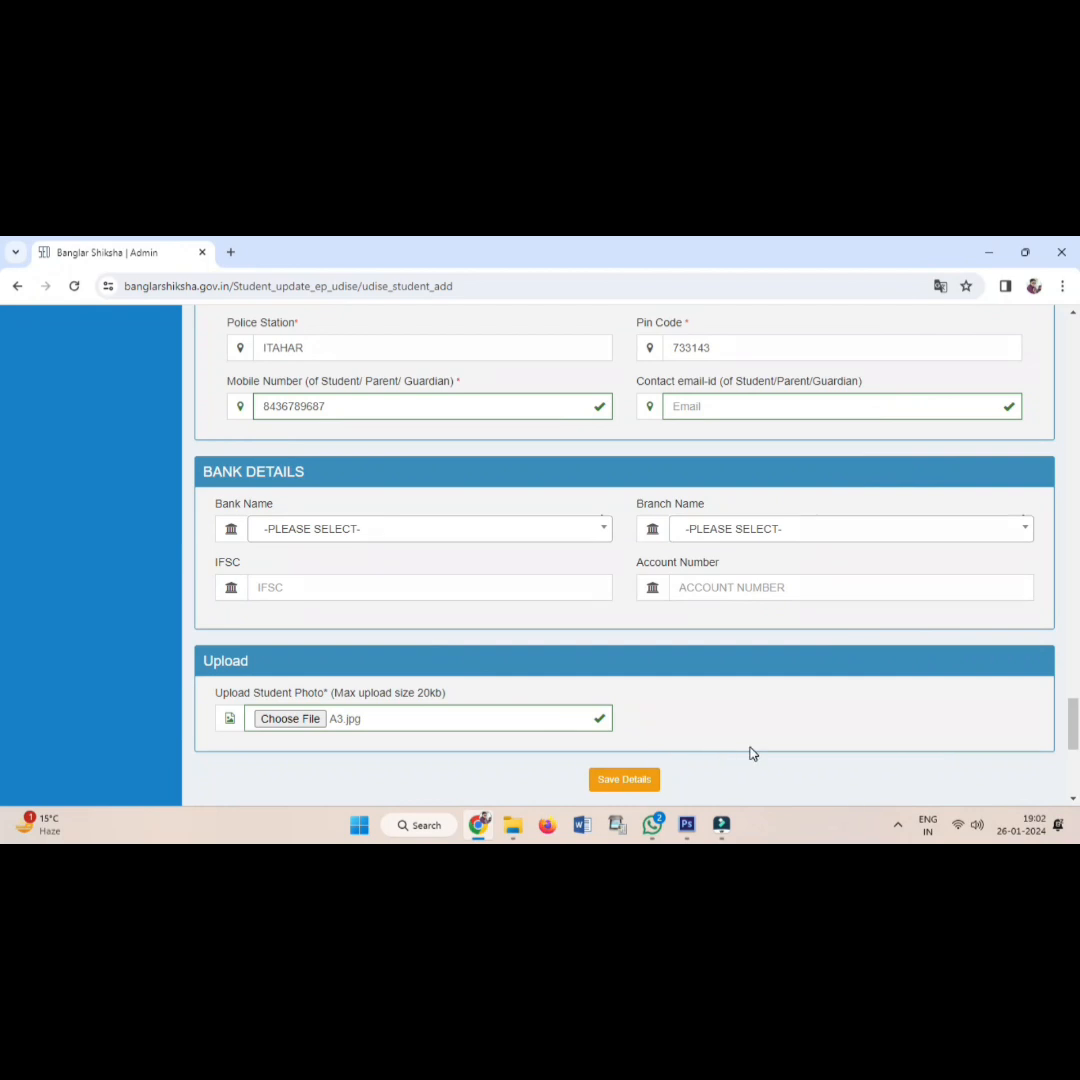
scroll(757, 752, "up", 2)
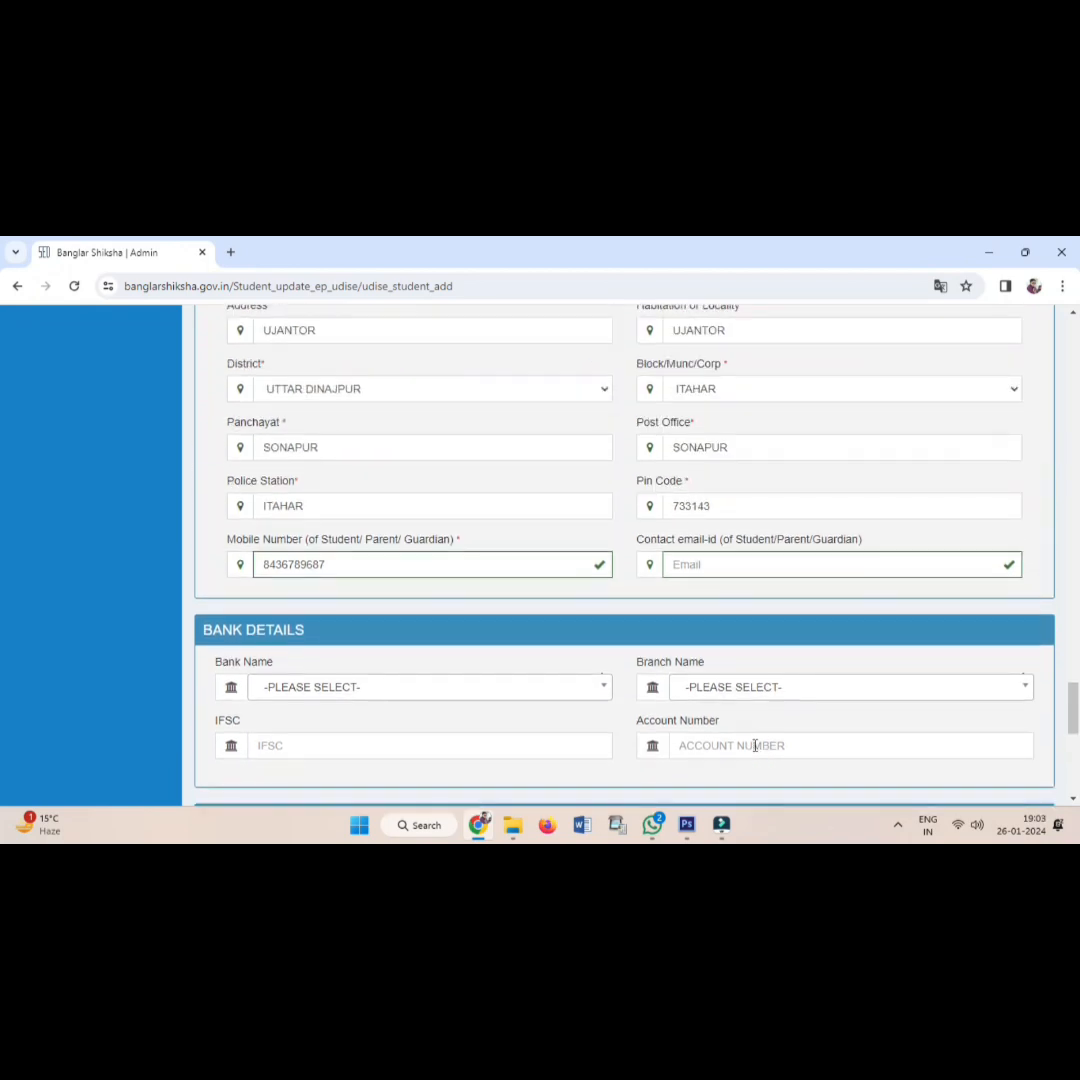
scroll(755, 745, "down", 5)
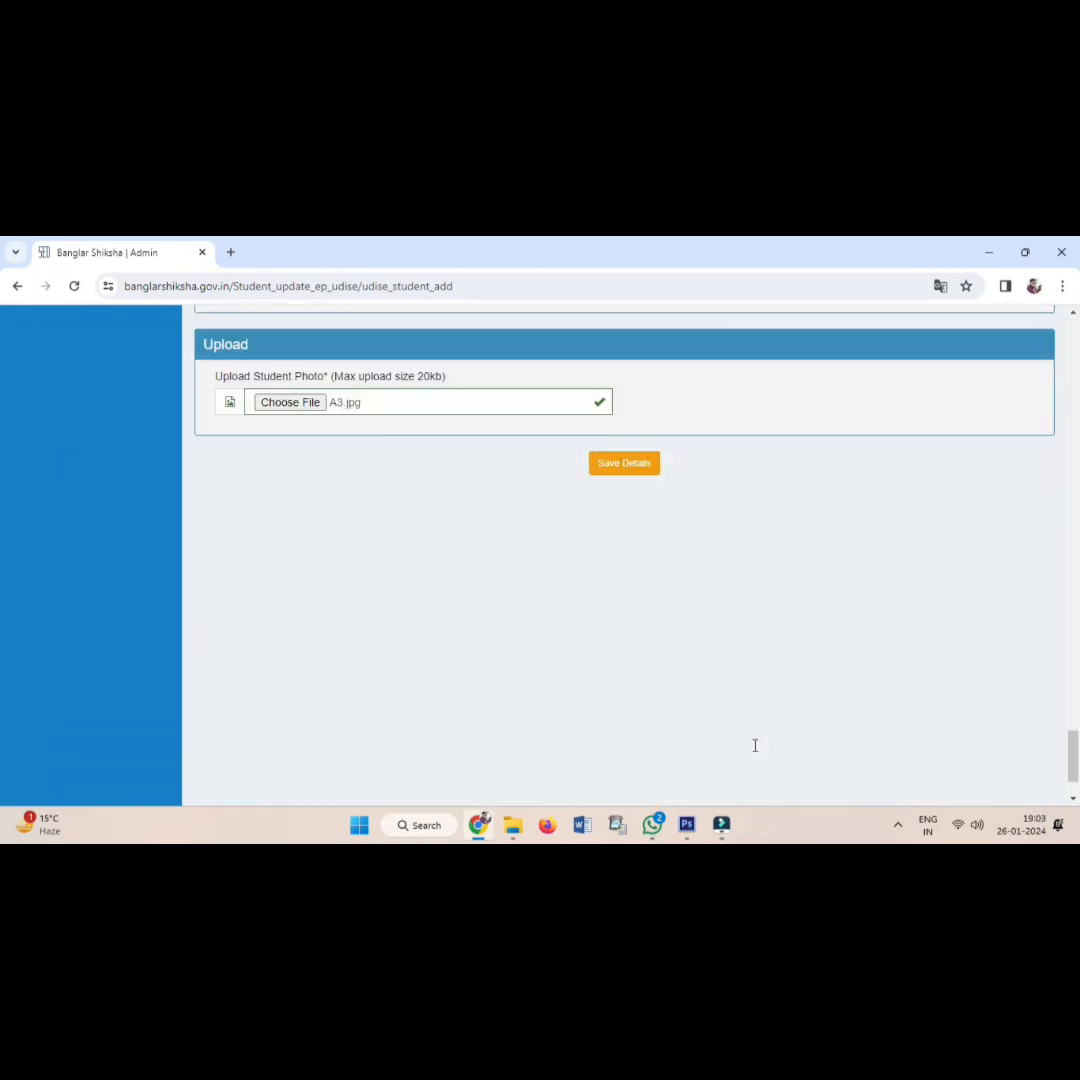
scroll(755, 748, "down", 1)
scroll(756, 750, "up", 3)
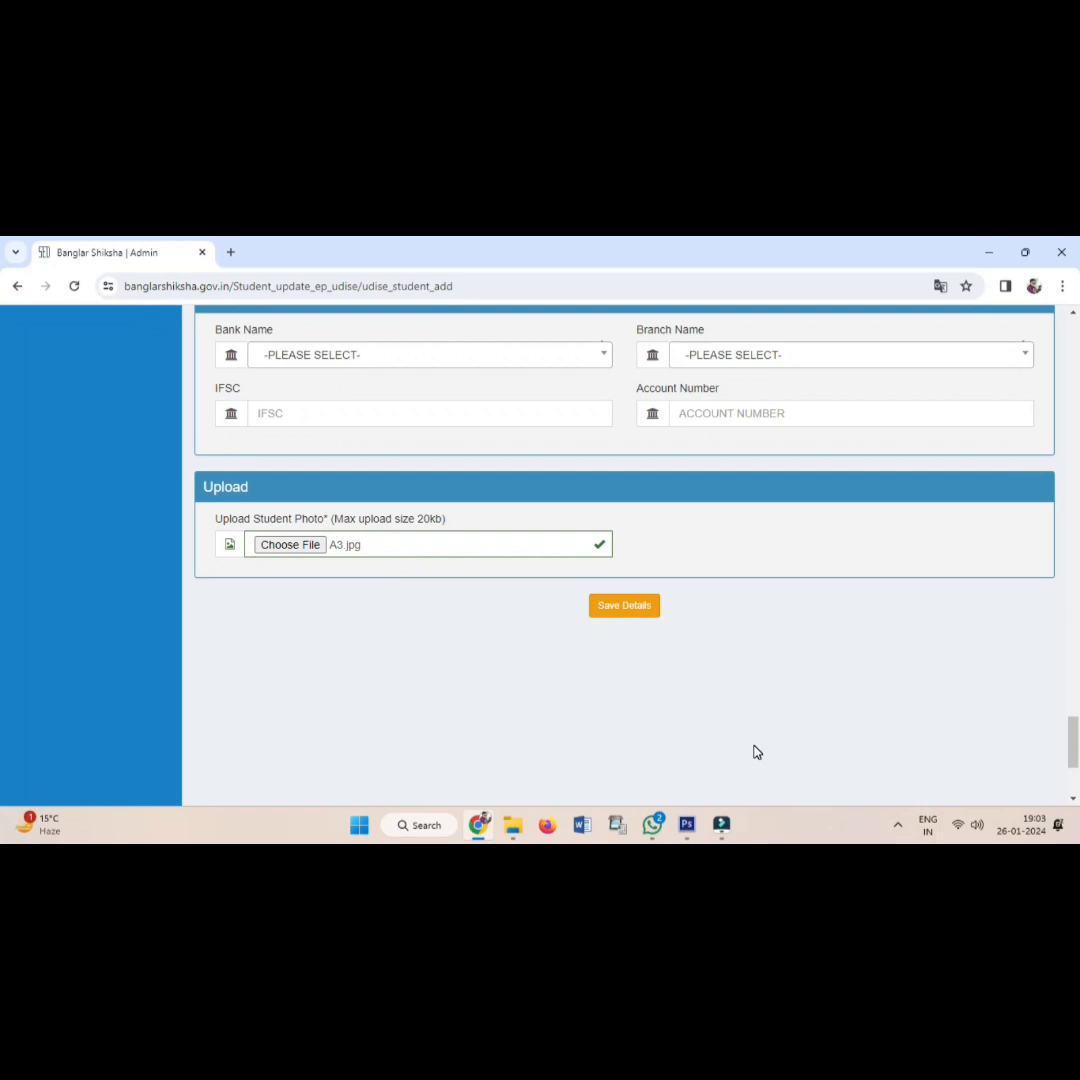
scroll(757, 752, "down", 3)
scroll(757, 752, "up", 5)
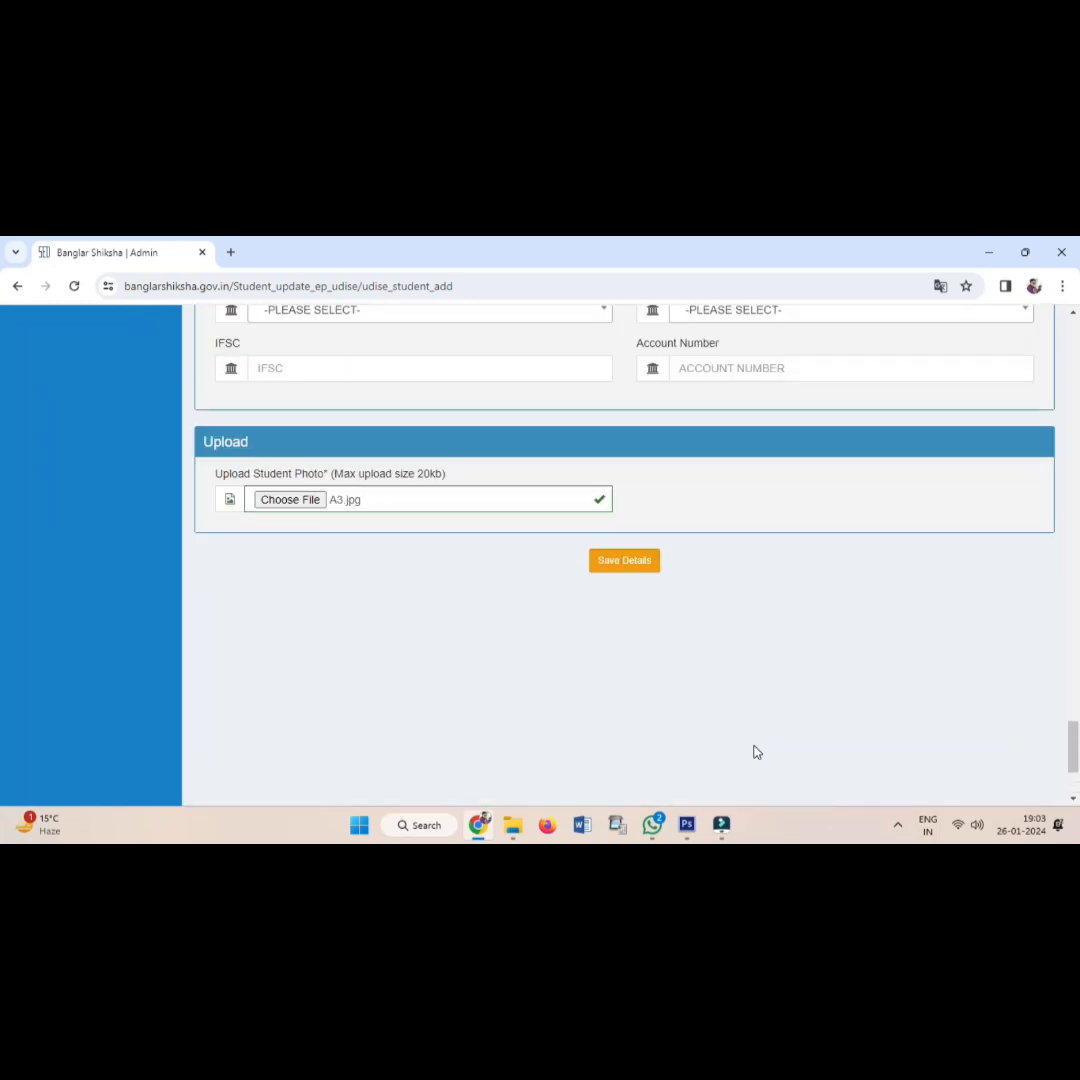
scroll(755, 751, "down", 2)
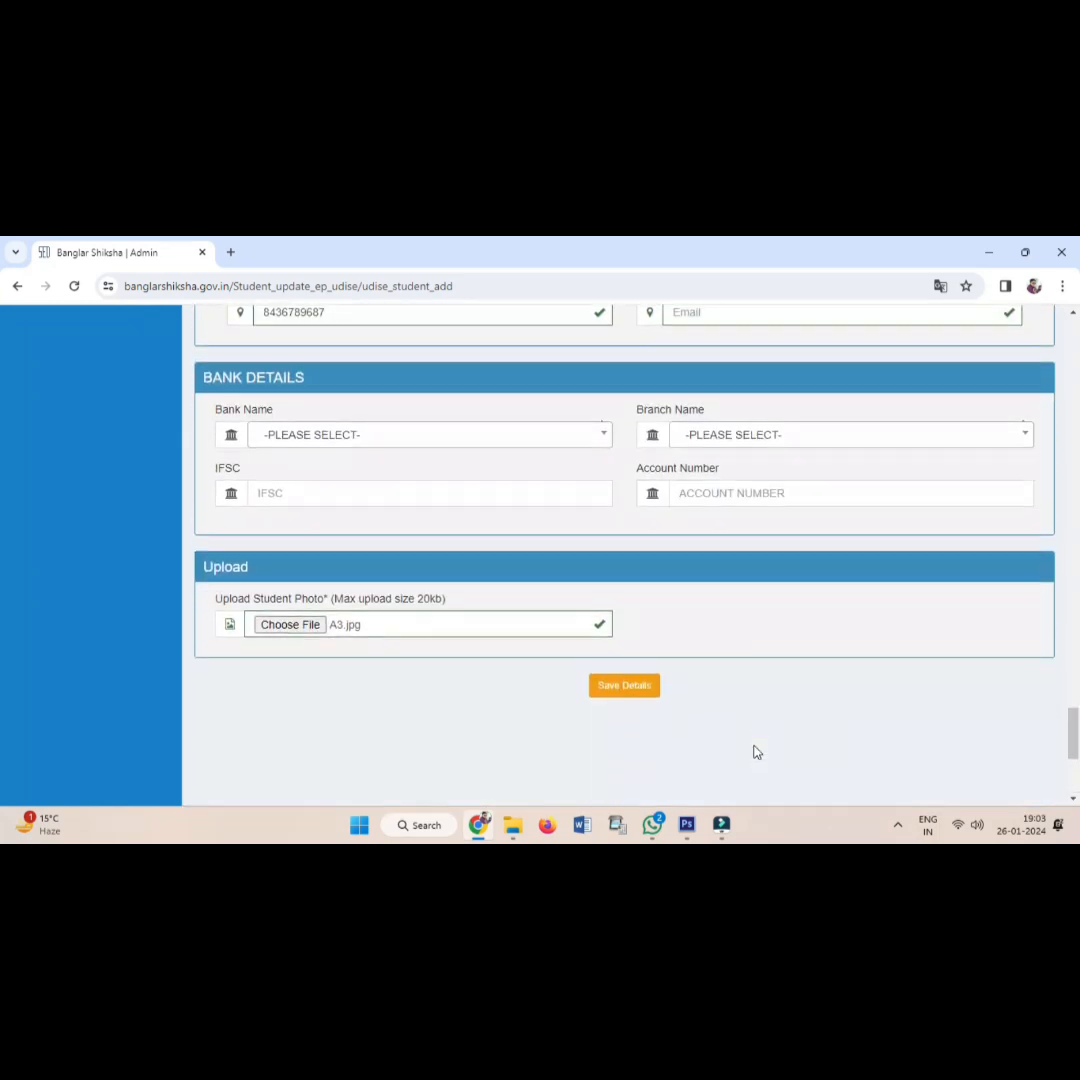
Submit the student details and dismiss the 'Student Added Successfully' confirmation.
left_click(619, 691)
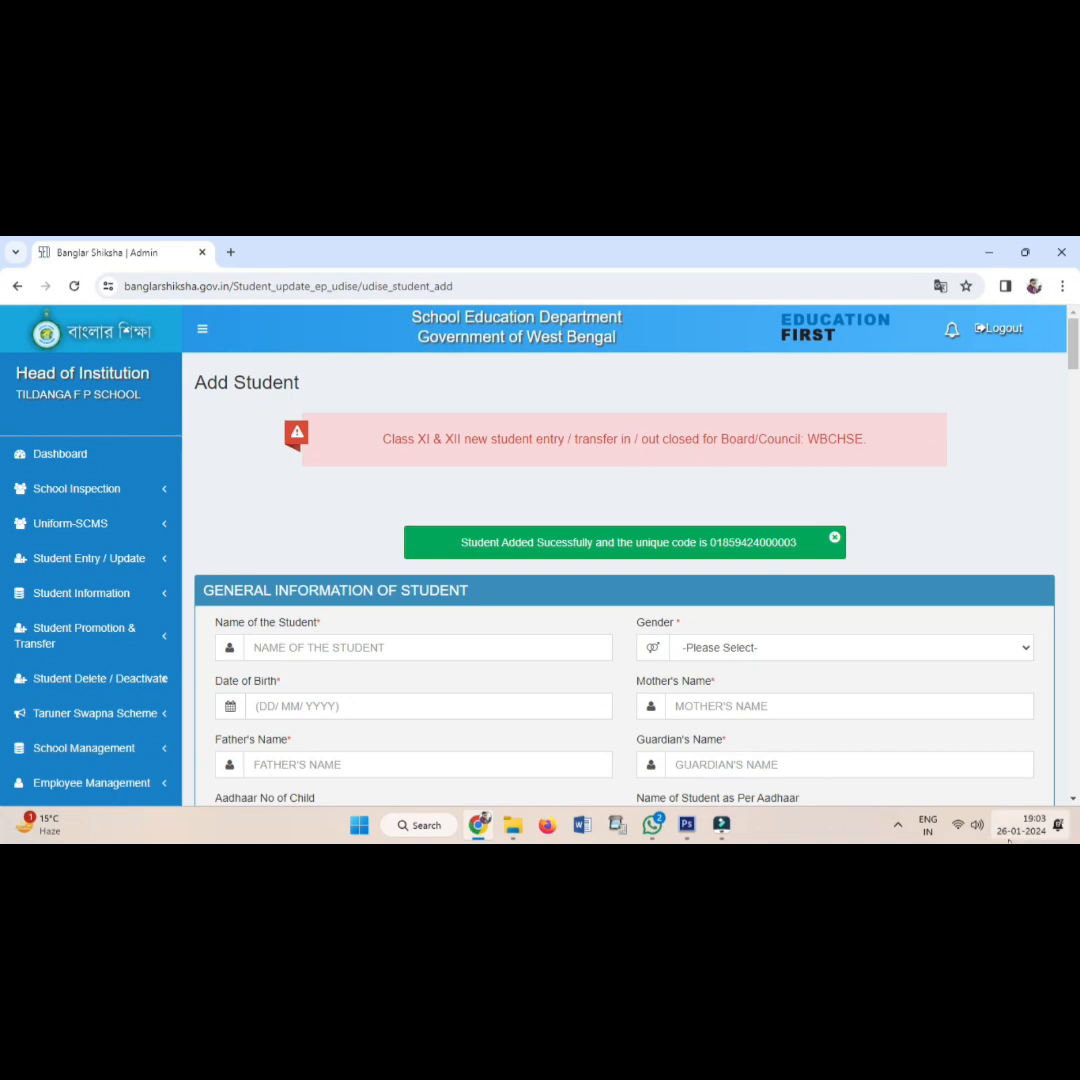
left_click(894, 827)
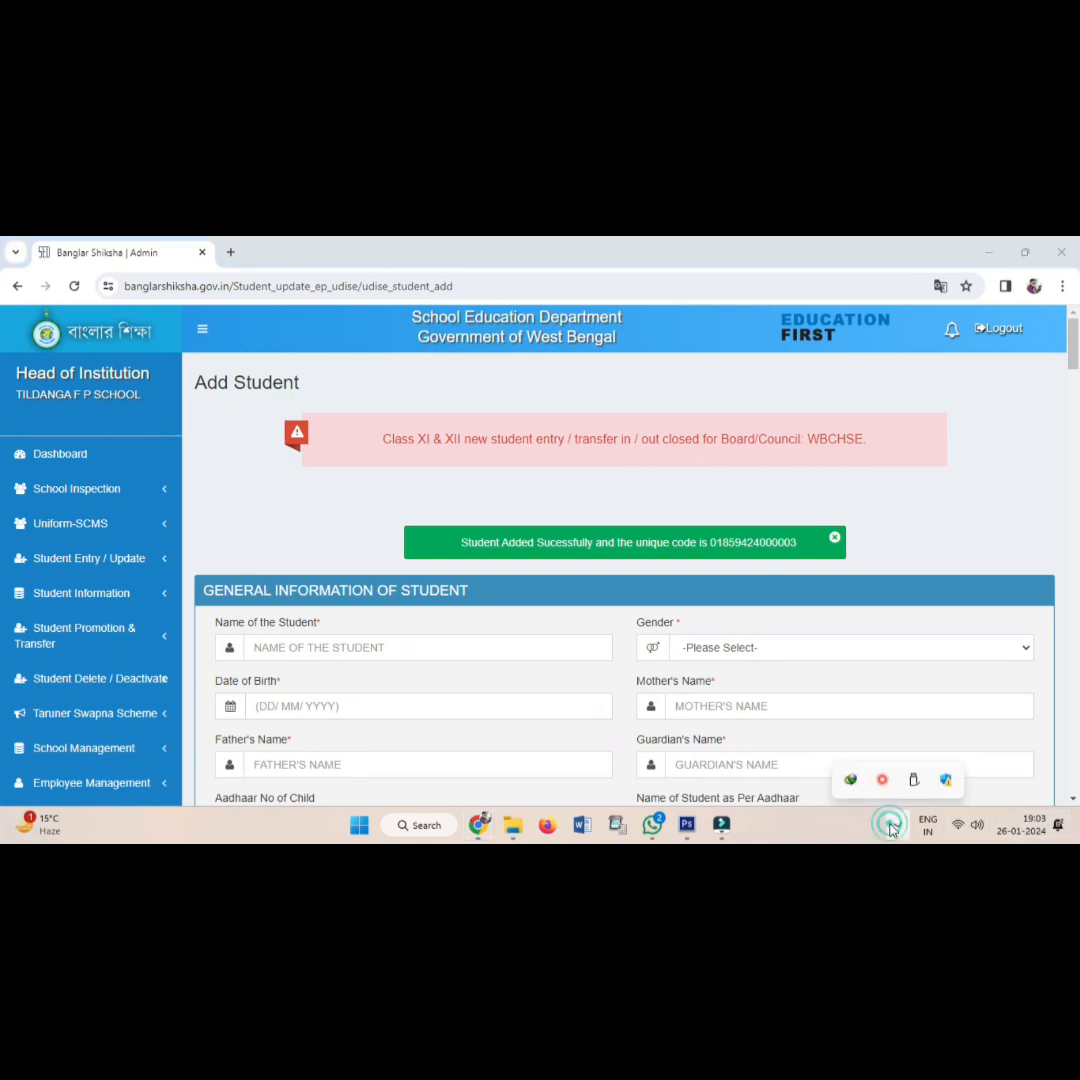
left_click(884, 778)
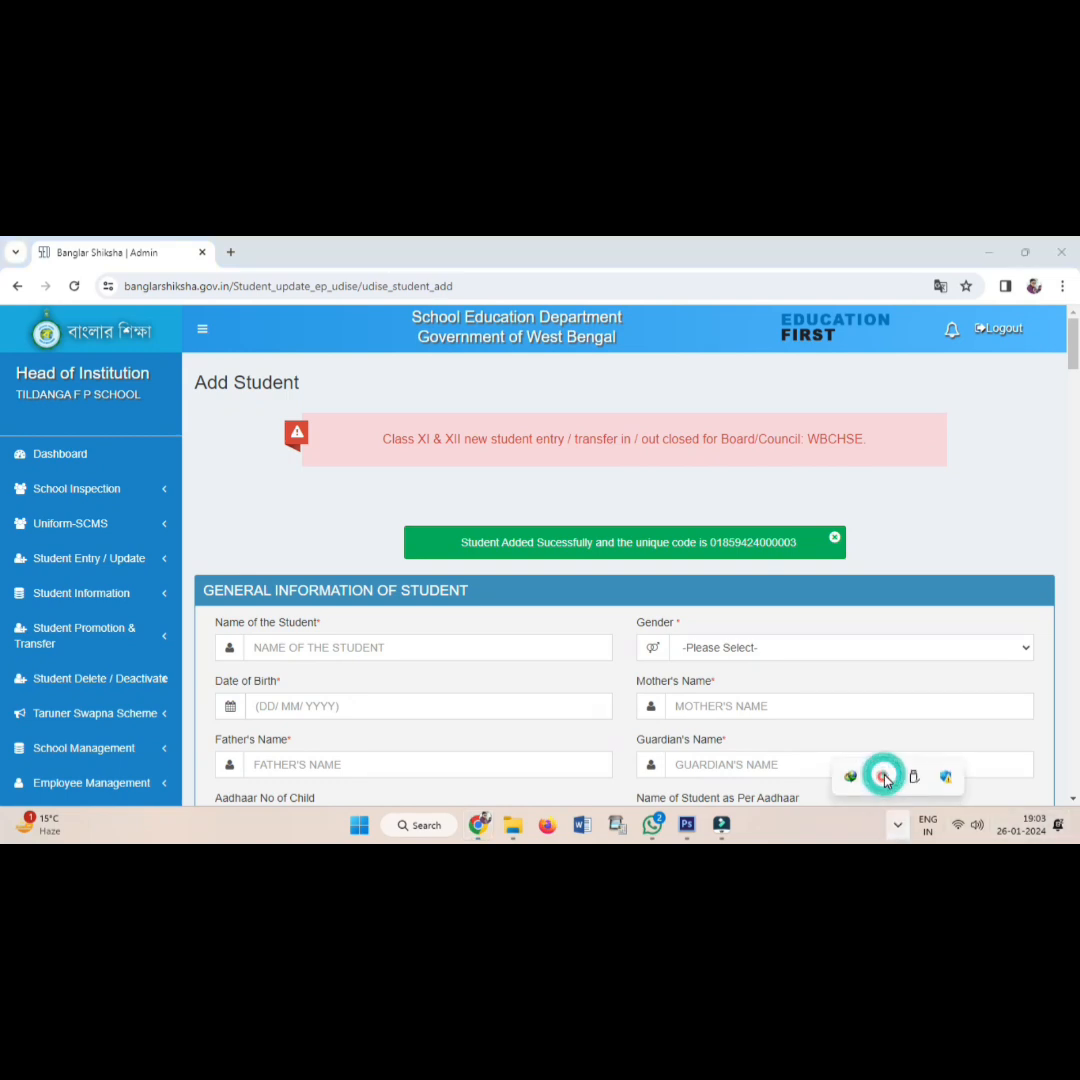